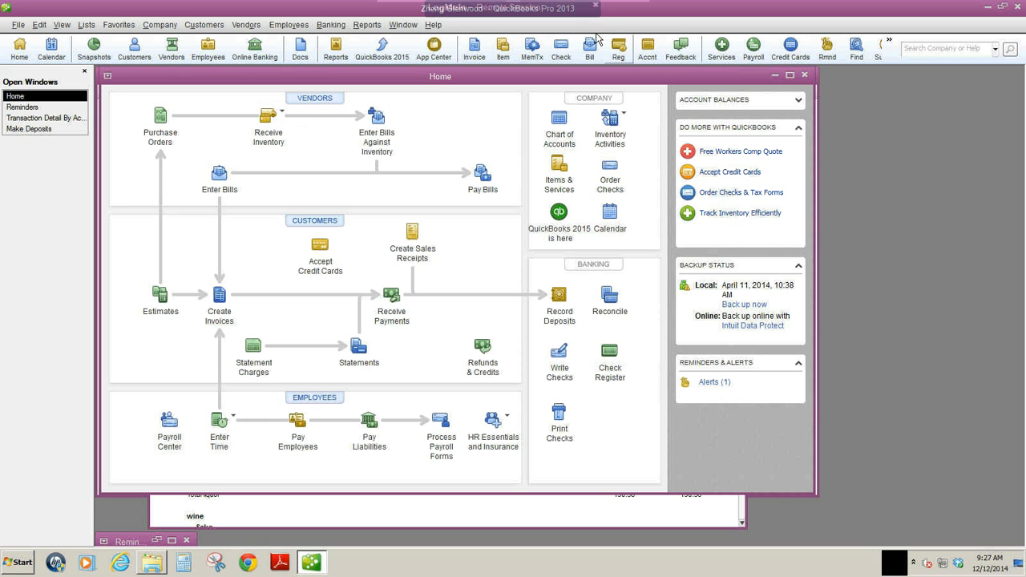
Maximize the Home window and open the Profit & Loss Standard report from the Company & Financial reports.
left_click(597, 6)
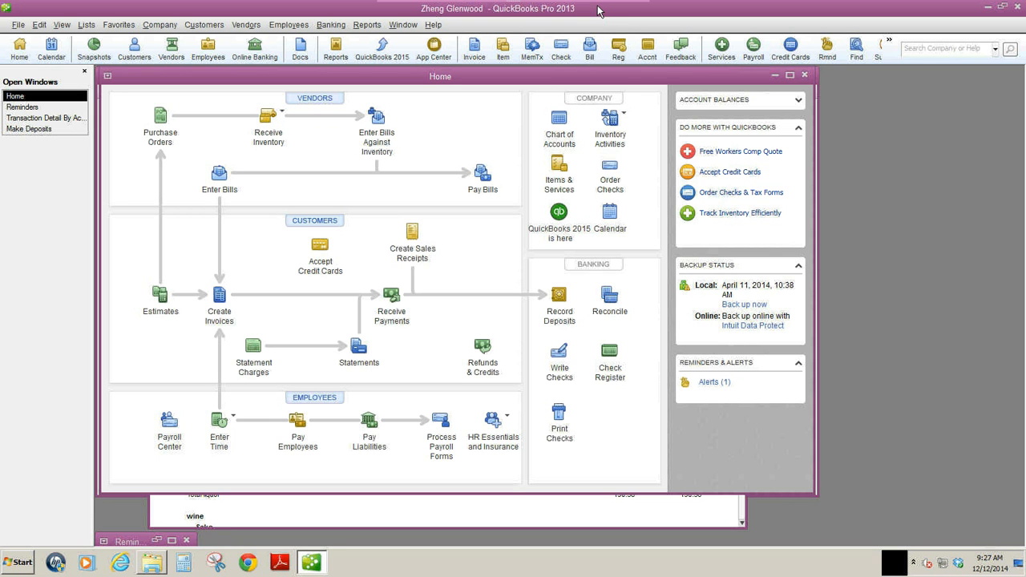
left_click(791, 76)
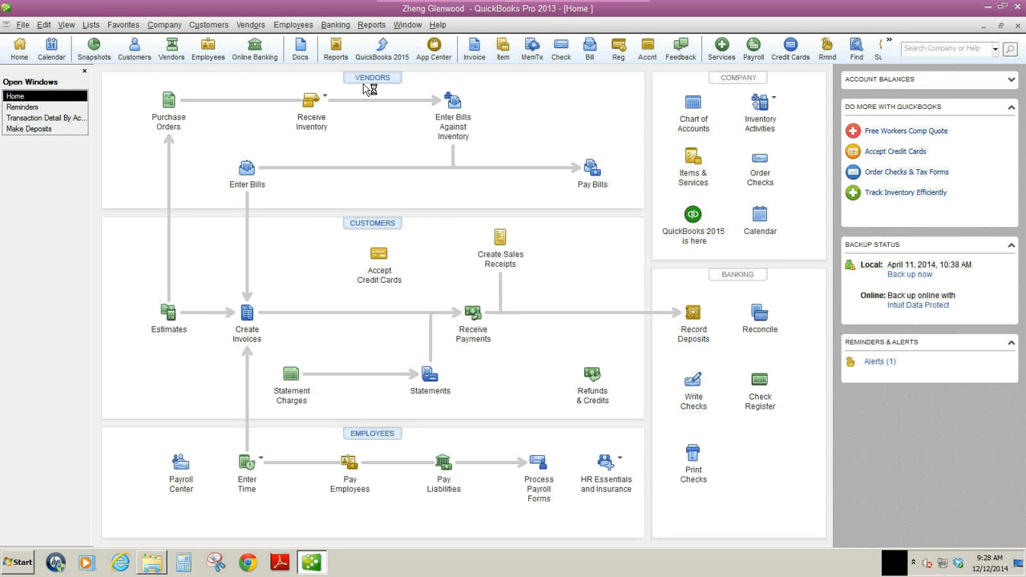
left_click(371, 26)
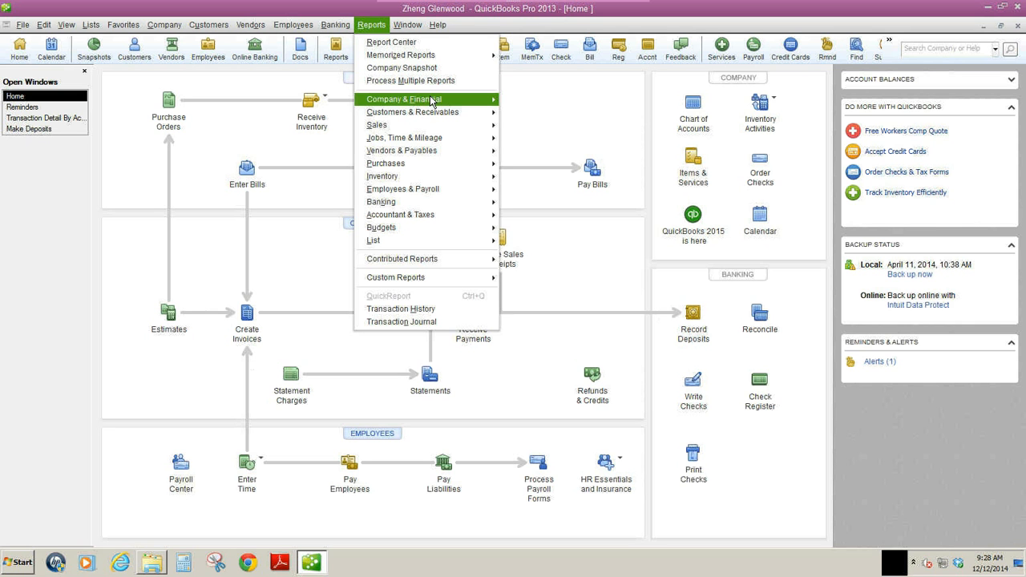
mouse_move(432, 101)
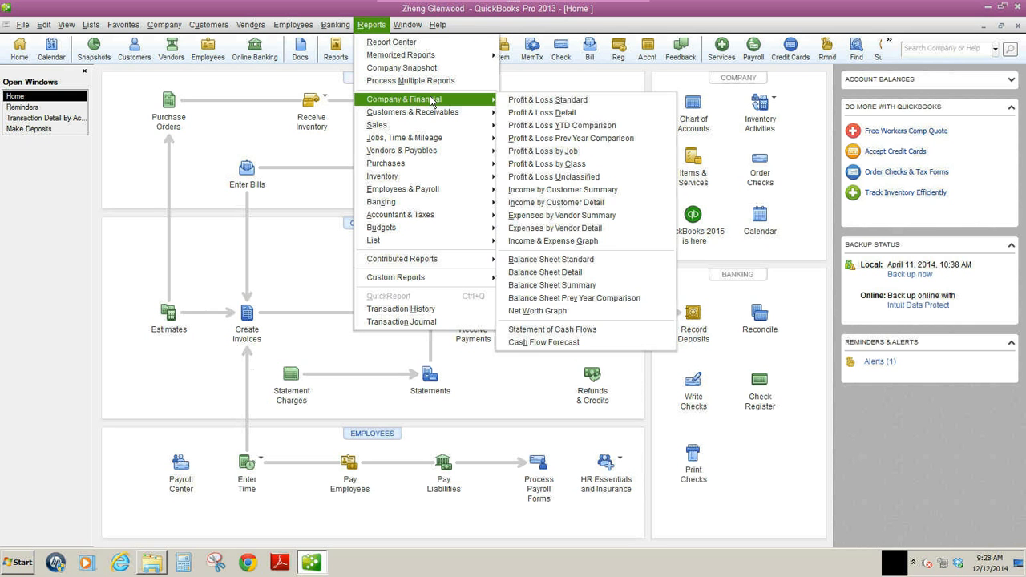
left_click(539, 100)
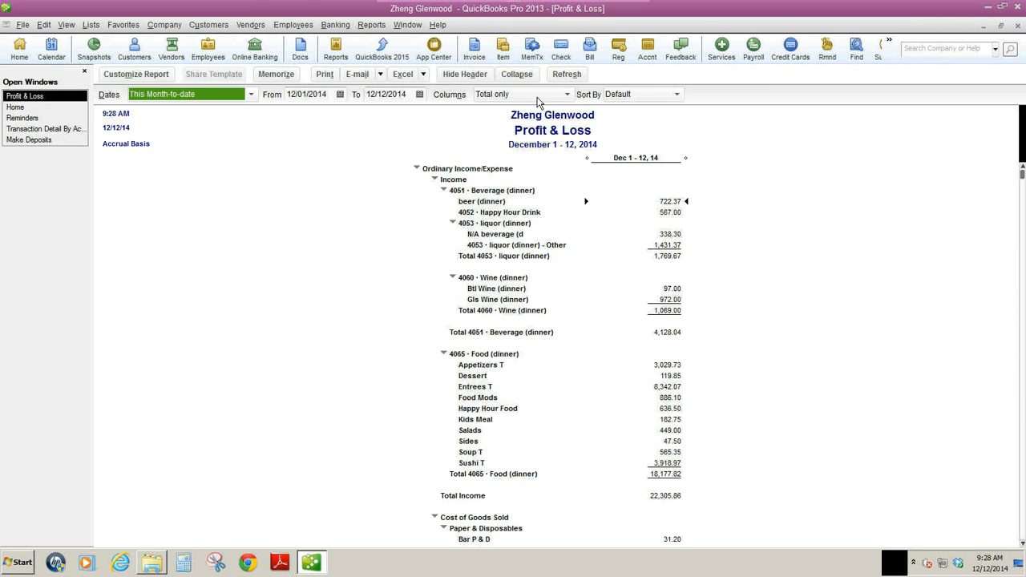
Set the report's date range to 12/01/2014 through 12/07/2014 and collapse its rows to the main account totals.
left_click(418, 94)
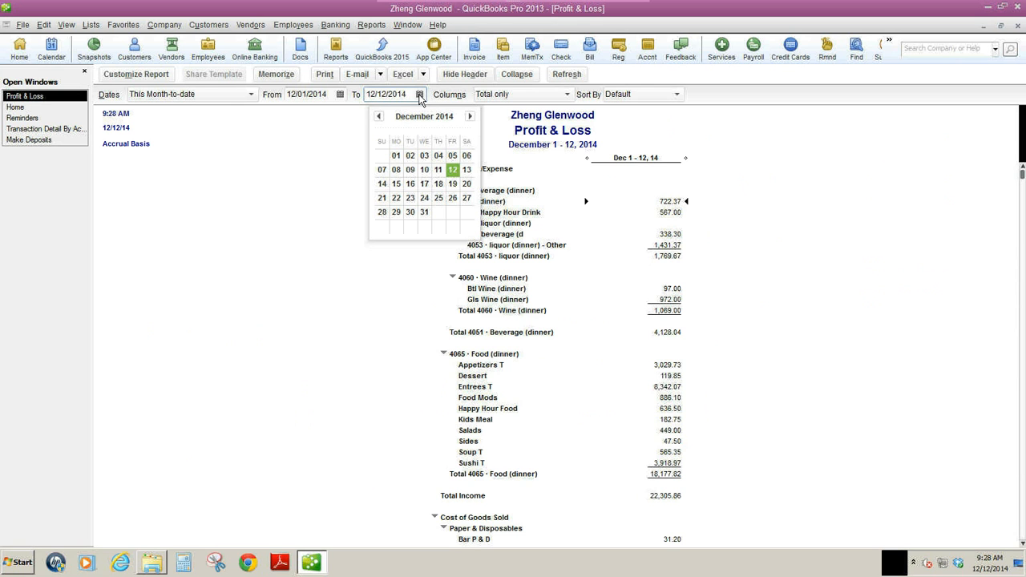
left_click(382, 171)
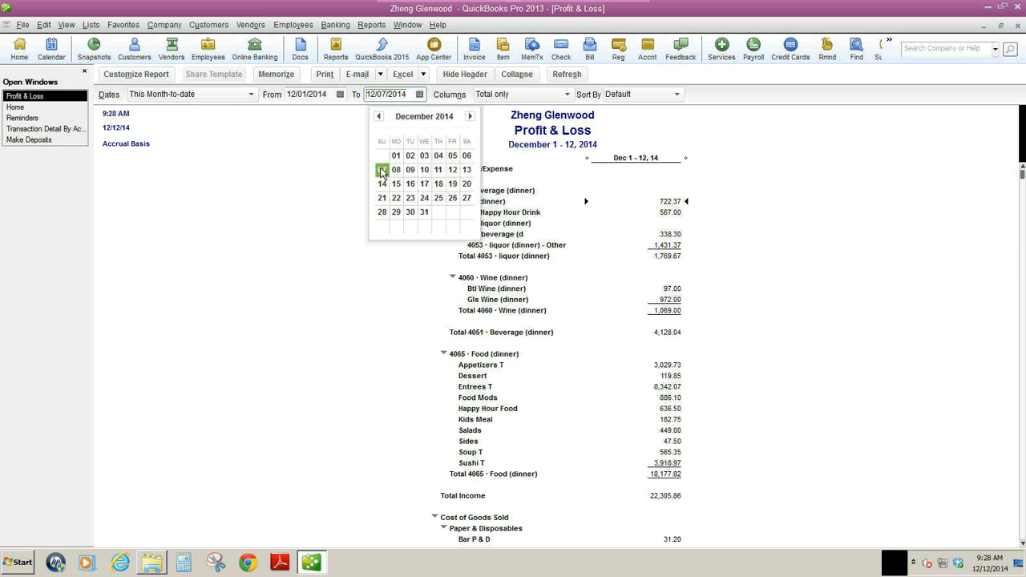
left_click(339, 94)
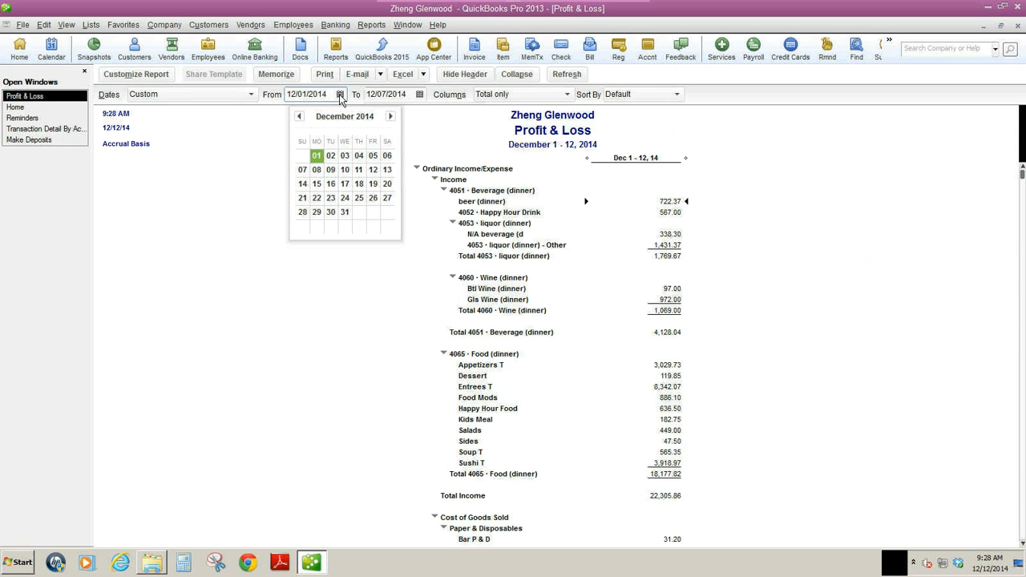
left_click(318, 156)
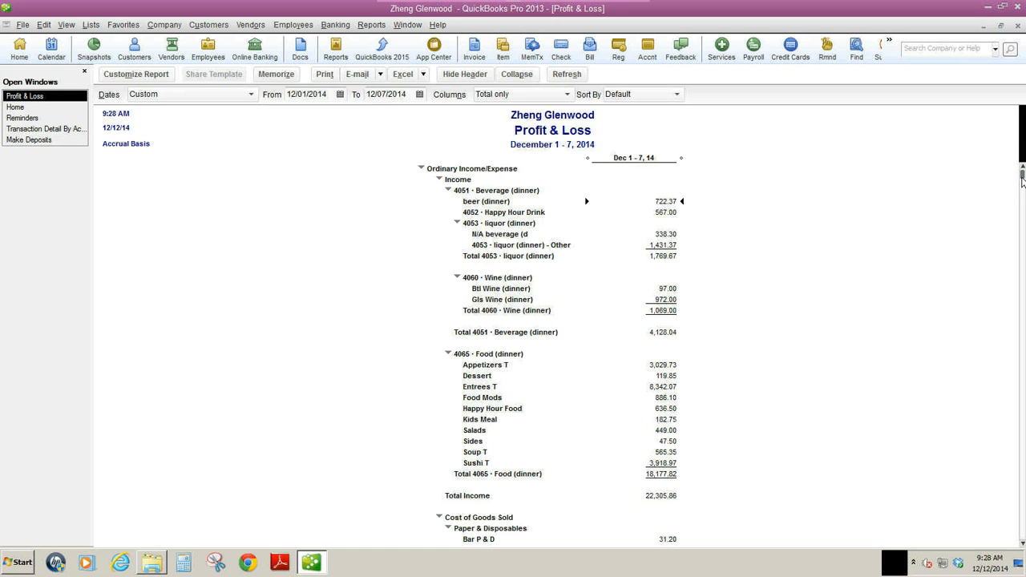
left_click_drag(1022, 176, 1024, 479)
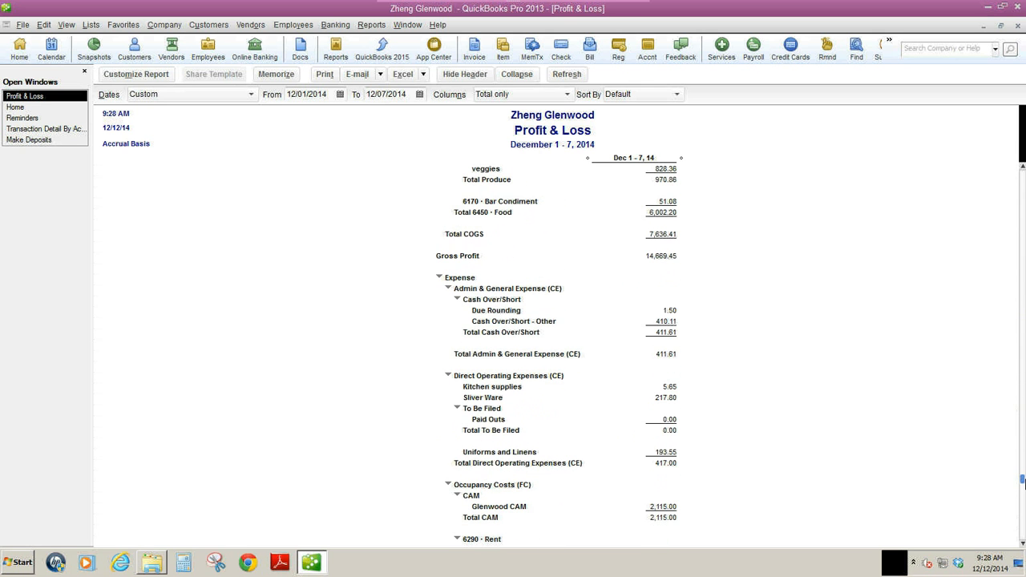
left_click(529, 74)
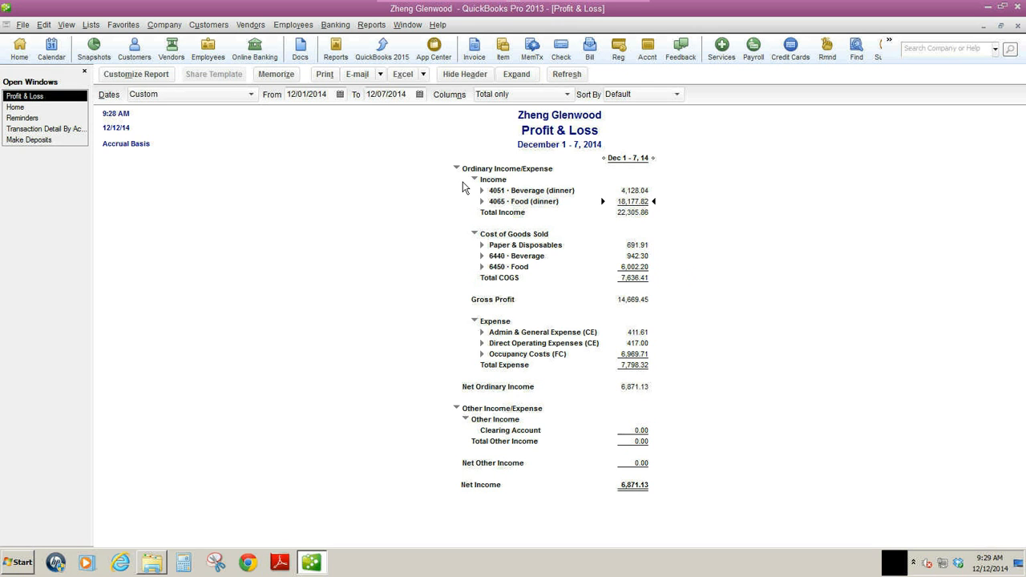
Customize the report display with subcolumns for Previous Period, $ Change and % of Income.
left_click(159, 80)
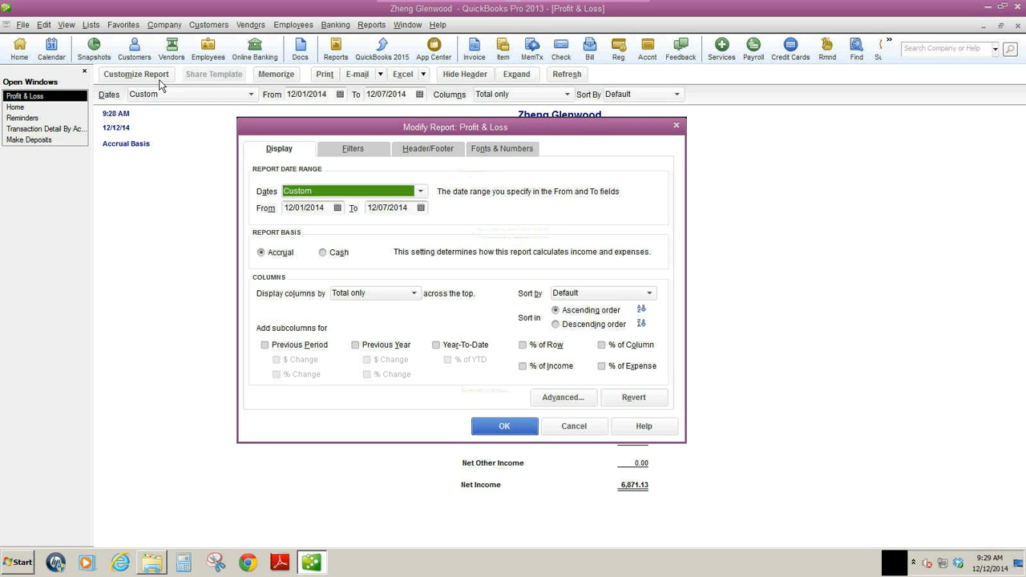
left_click(265, 346)
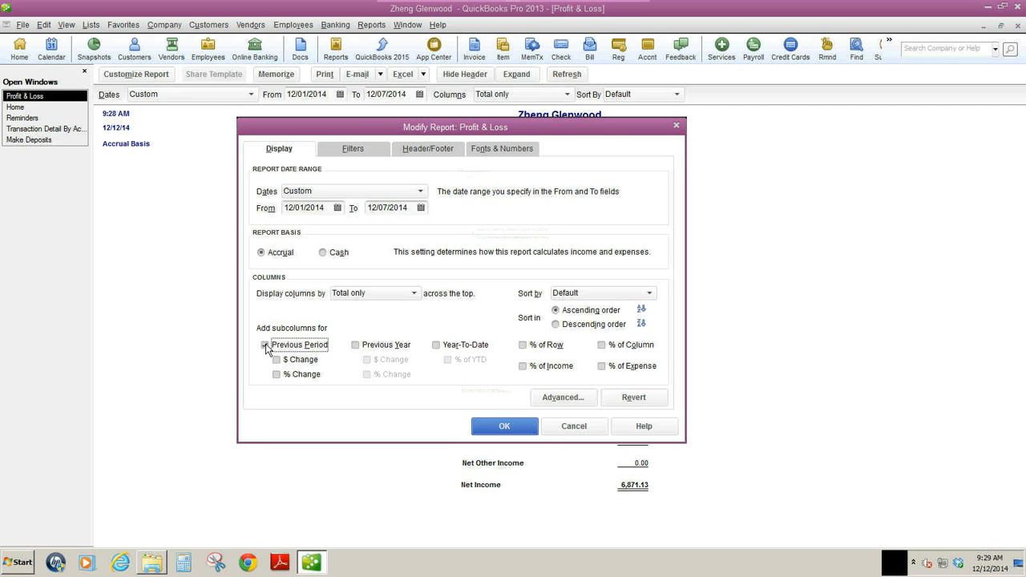
left_click(277, 360)
left_click(522, 367)
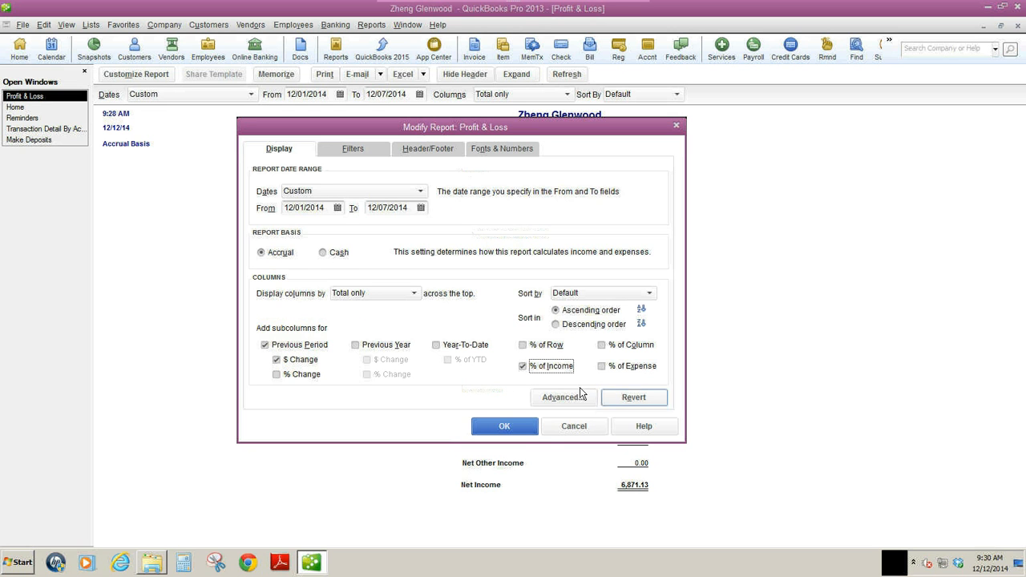
left_click(521, 427)
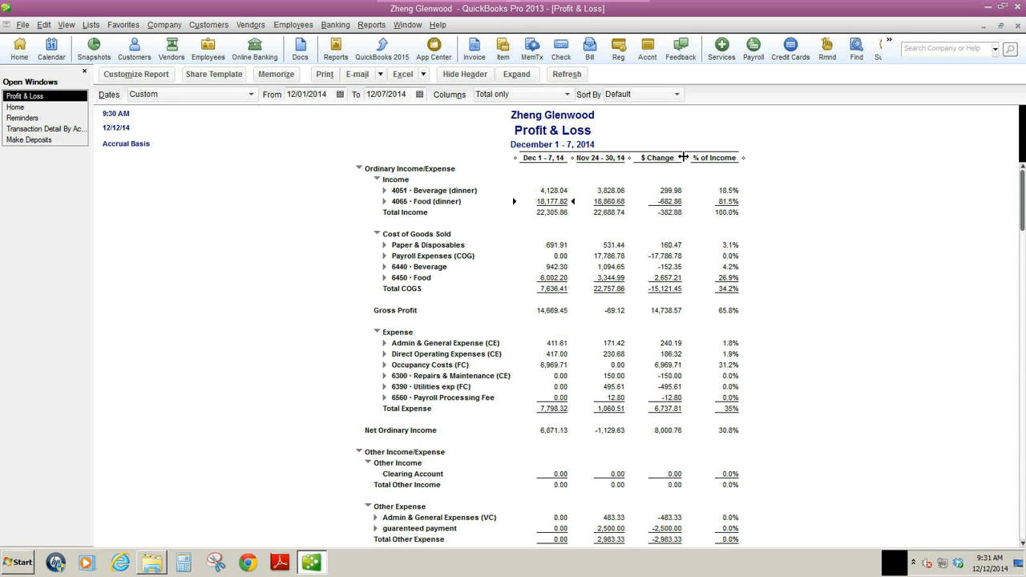
left_click(424, 75)
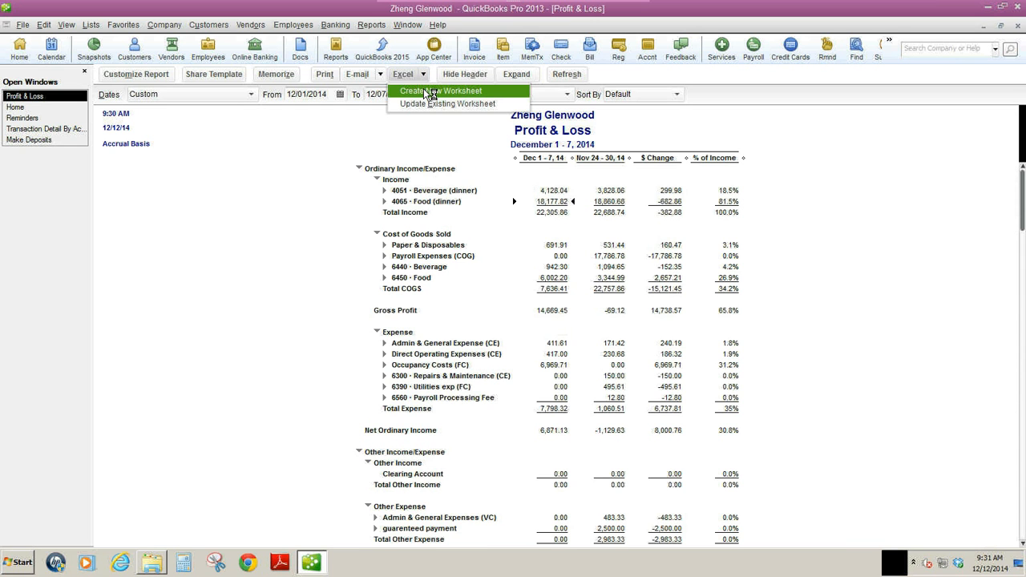
left_click(425, 90)
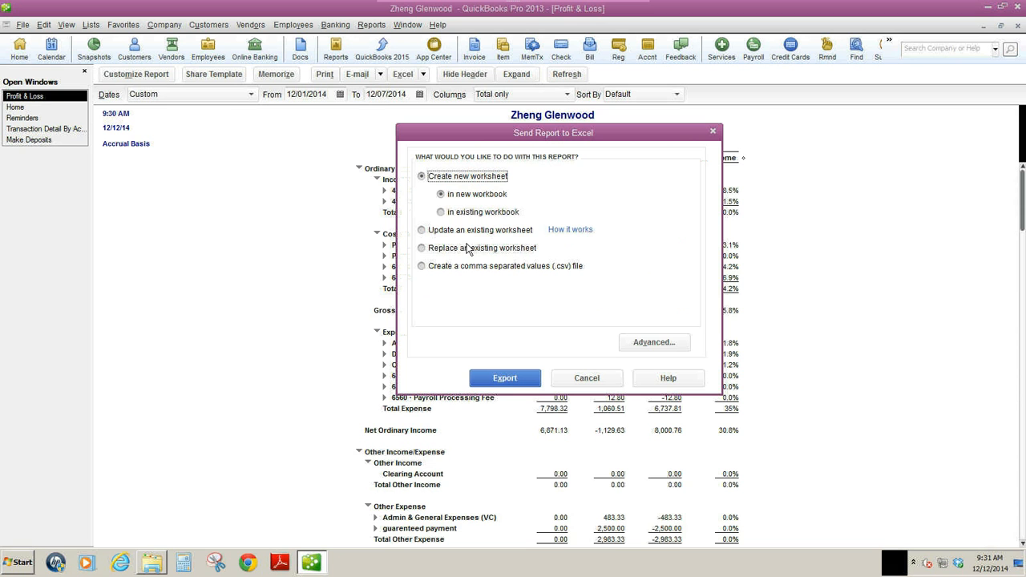
left_click(644, 347)
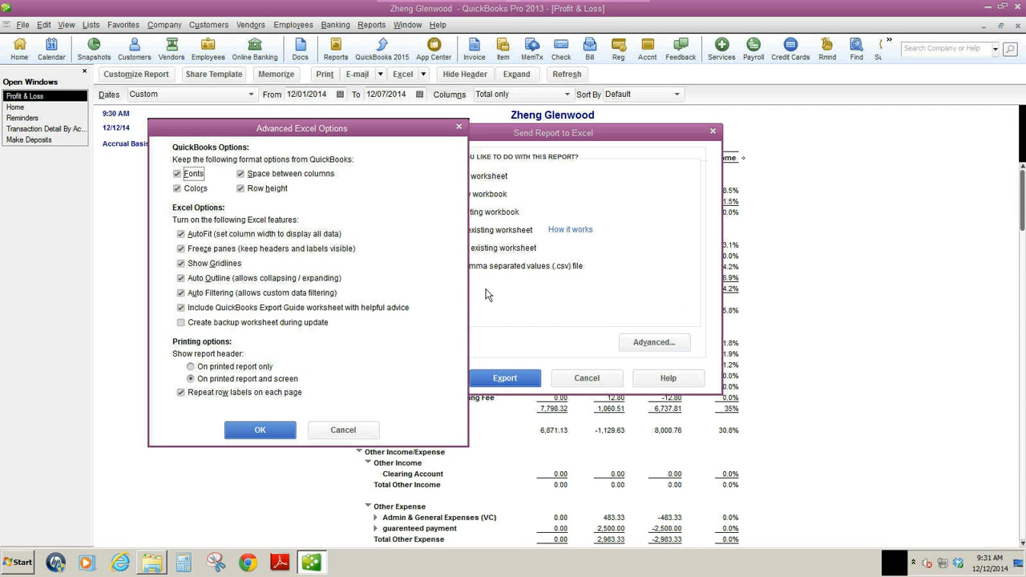
left_click(343, 430)
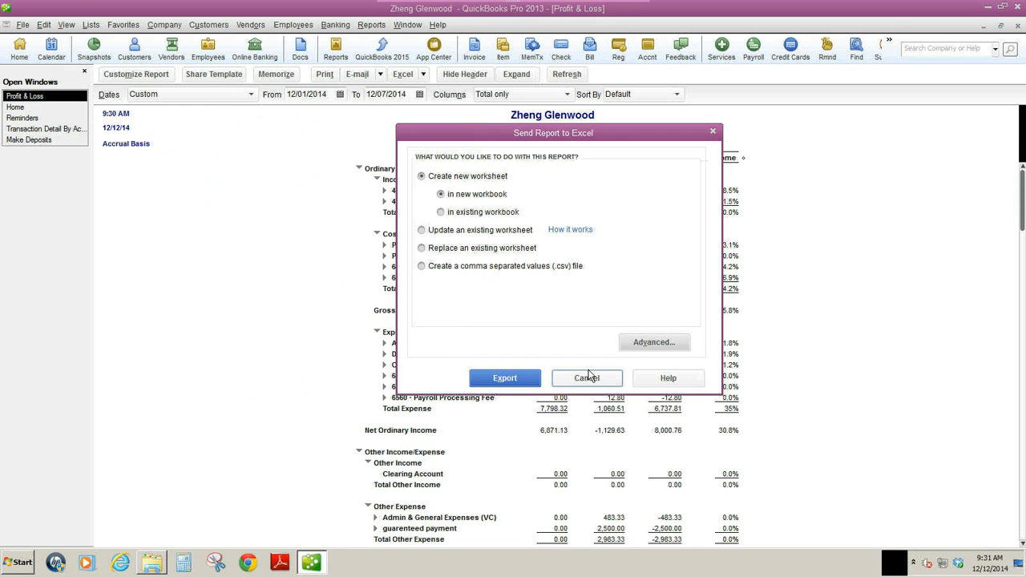
left_click(590, 375)
Expand the Profit & Loss report to show every subaccount and review the income and cost of goods lines.
left_click(517, 74)
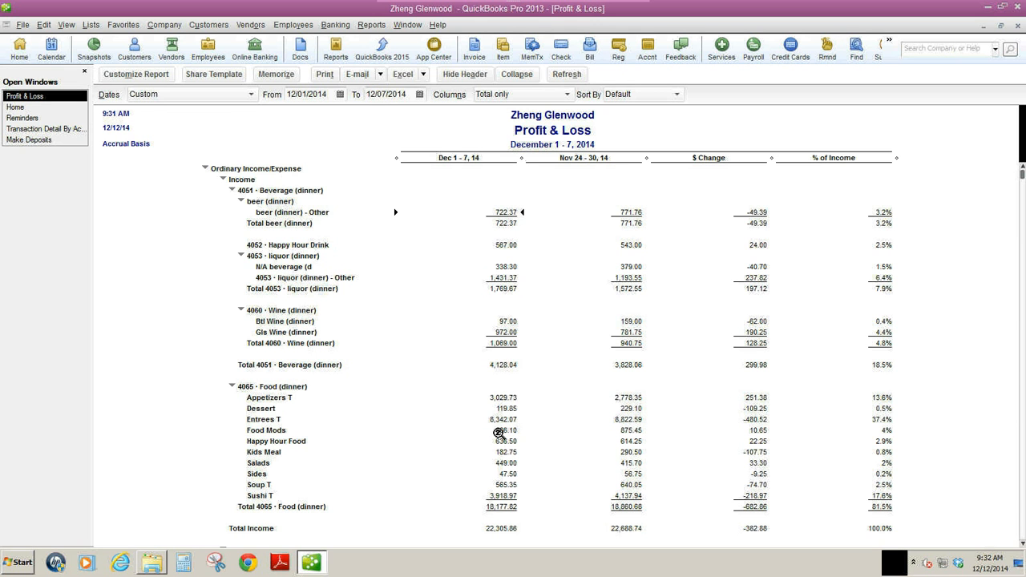
left_click_drag(1022, 544, 1022, 544)
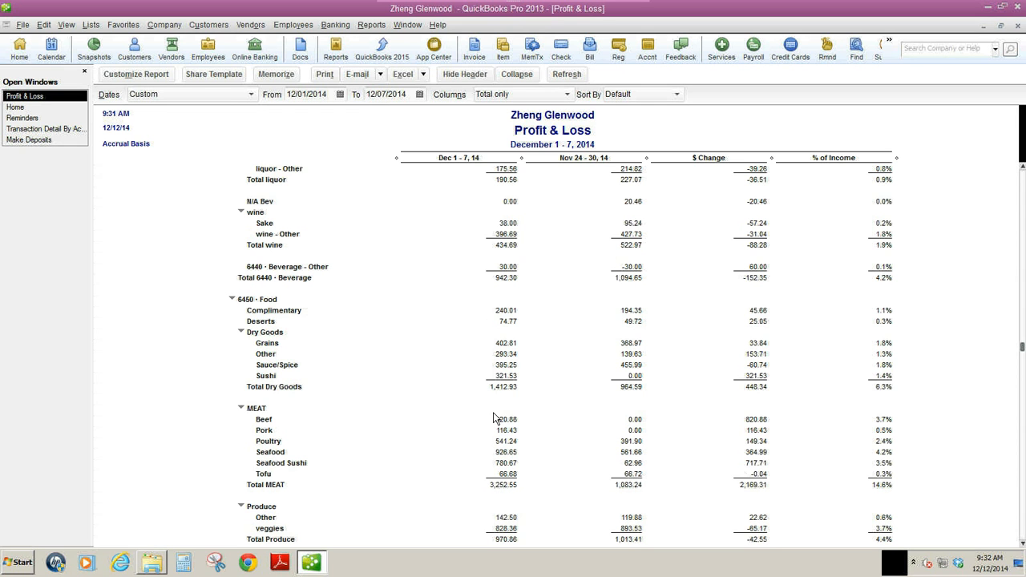
left_click(516, 75)
left_click(517, 74)
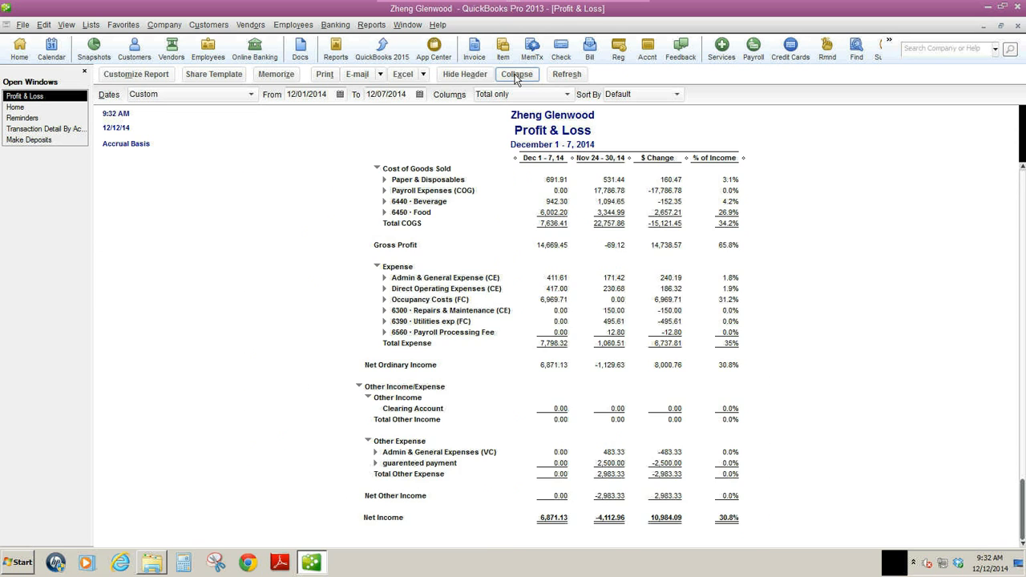
Export the expanded report to Excel as a new worksheet in a new workbook, accepting the existing advanced Excel options.
left_click(424, 75)
left_click(429, 90)
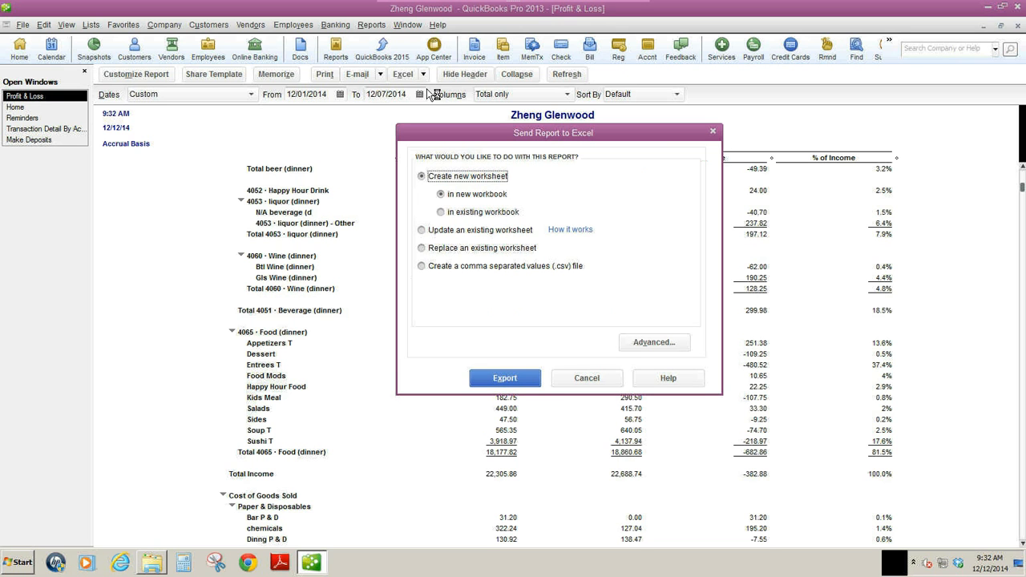
left_click(645, 343)
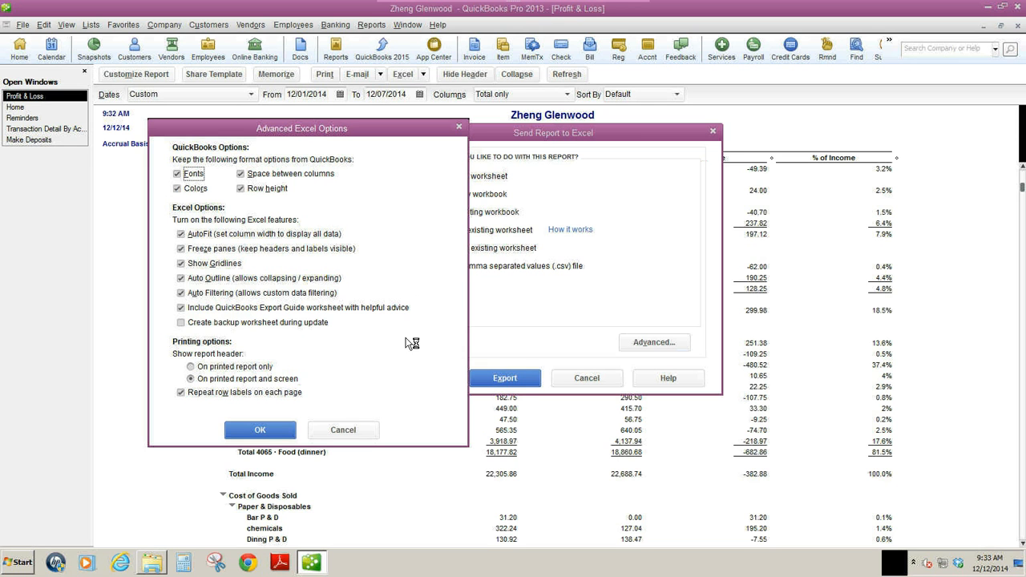
left_click(262, 431)
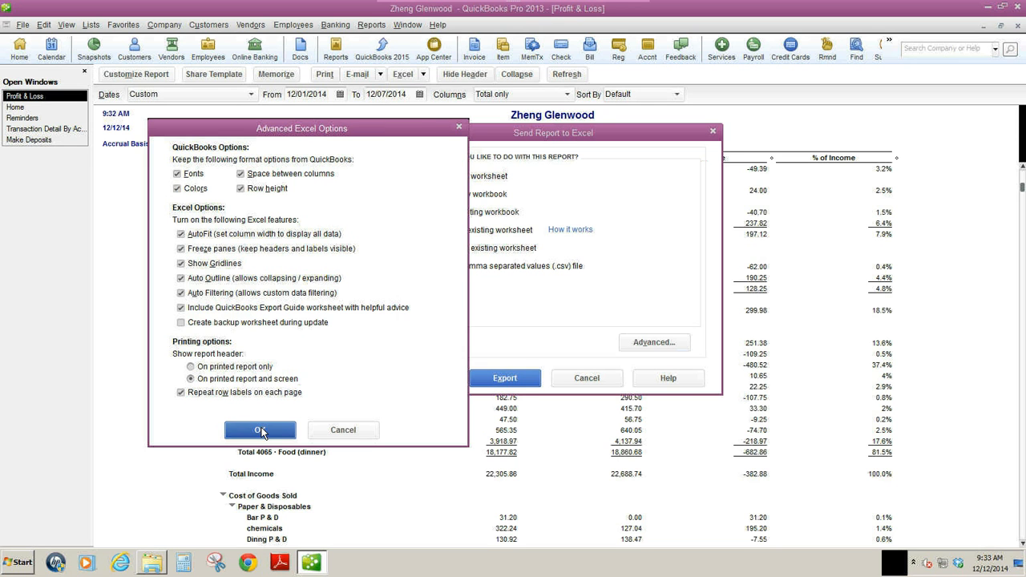
left_click(505, 378)
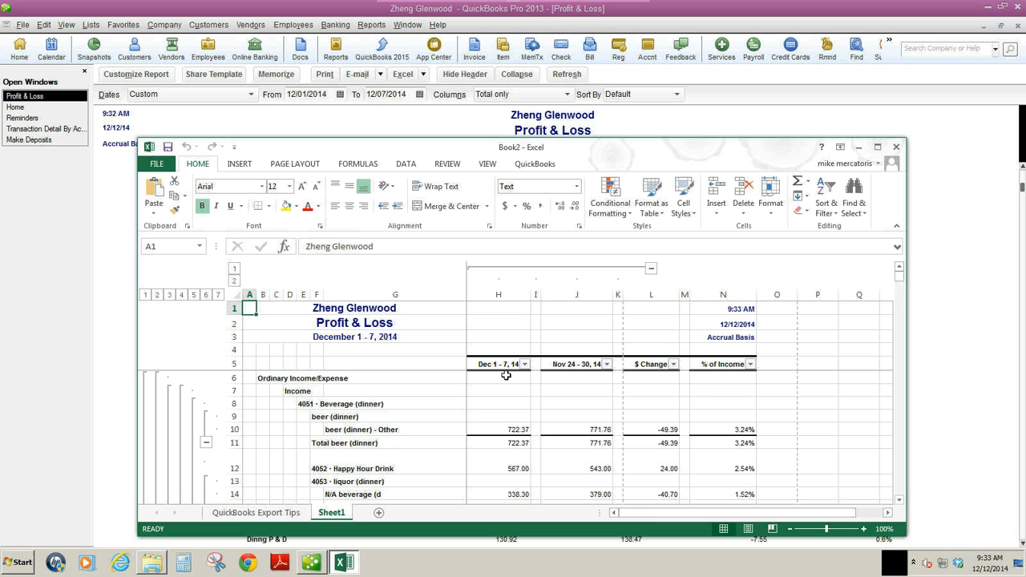
Maximize the Excel workbook, collapse the beer, liquor, wine and Food (dinner) groups under Income, and auto-fit row 12's height.
left_click(878, 147)
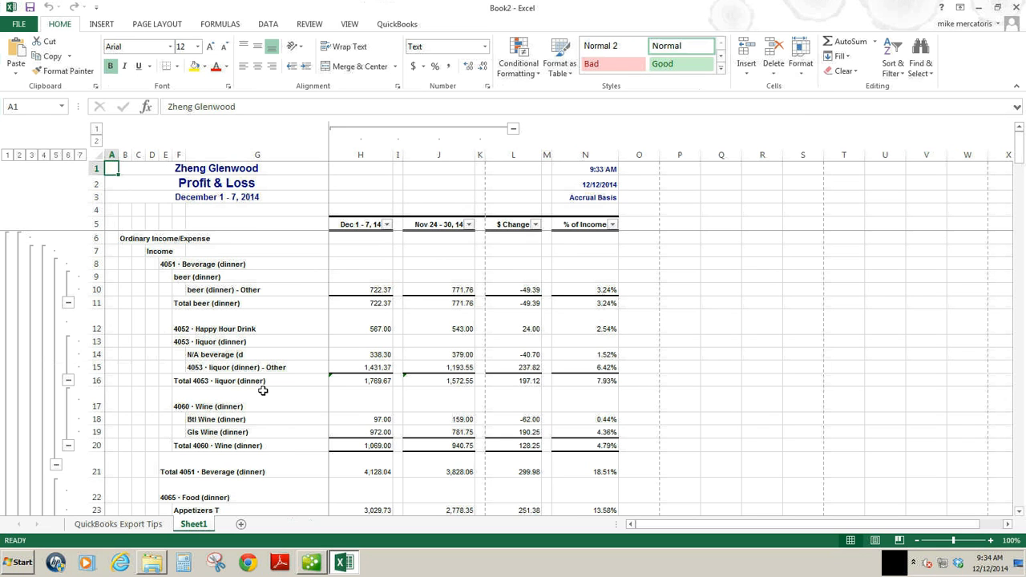
left_click(68, 303)
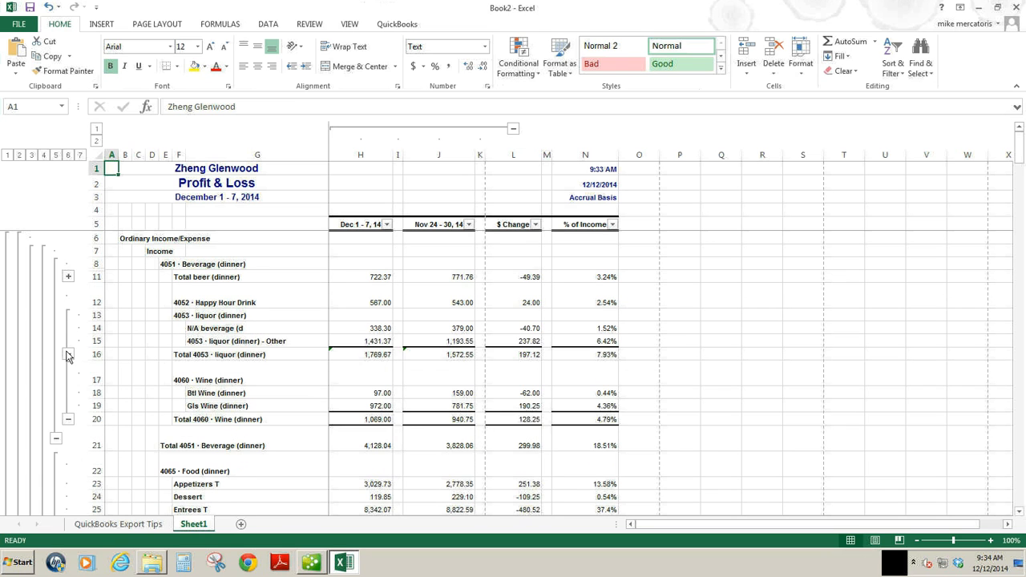
left_click(68, 353)
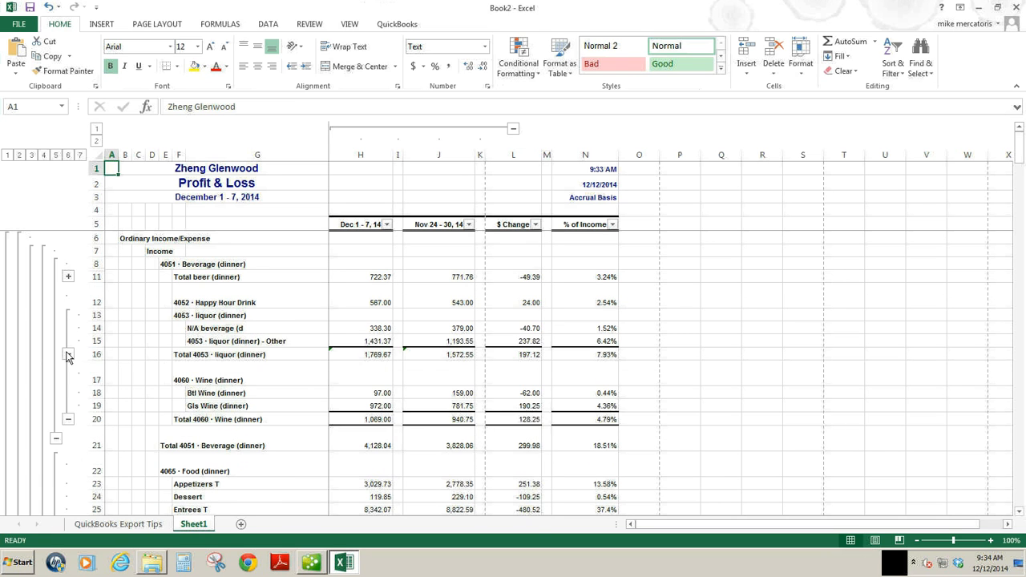
double_click(103, 308)
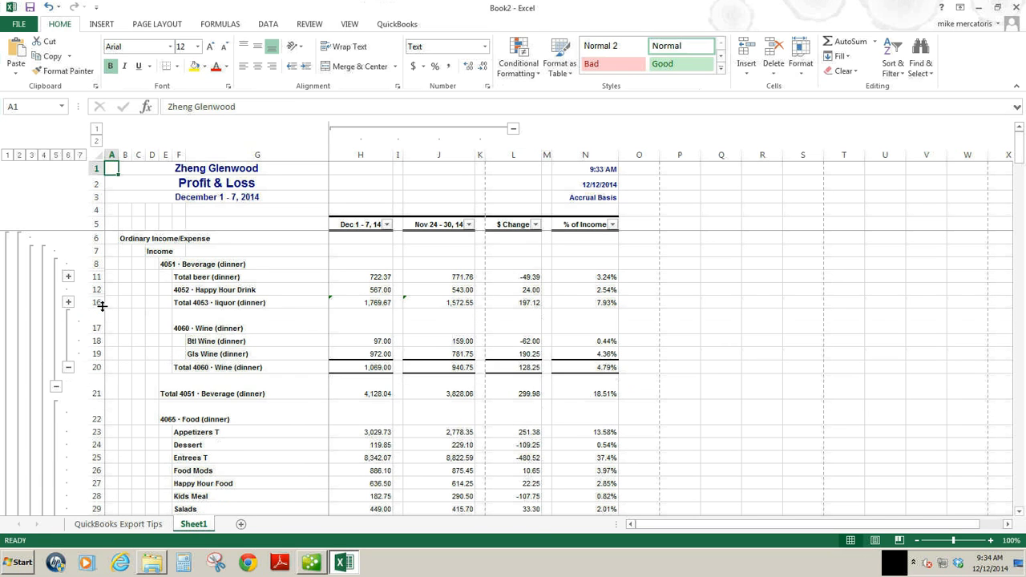
left_click(68, 368)
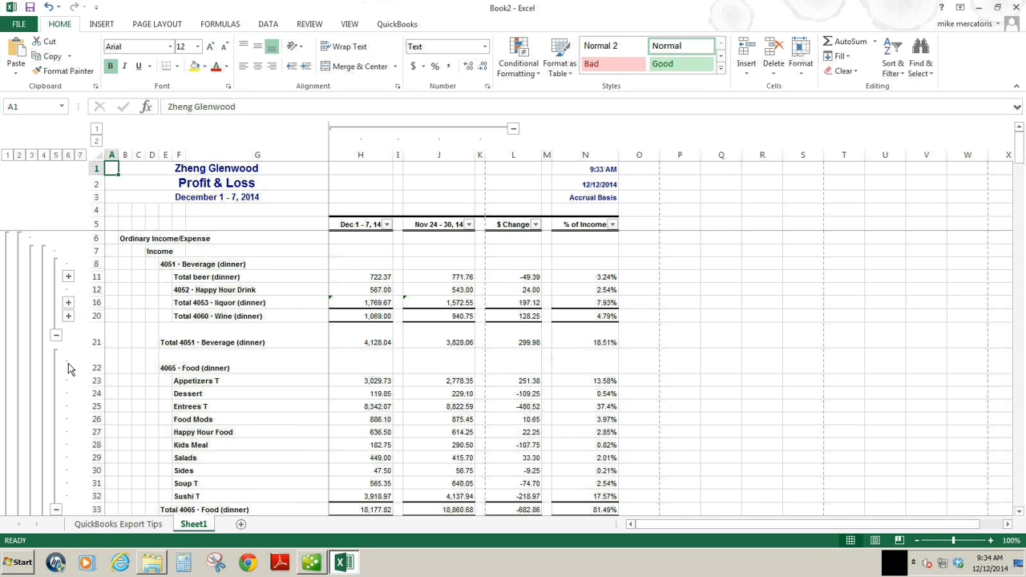
left_click(55, 510)
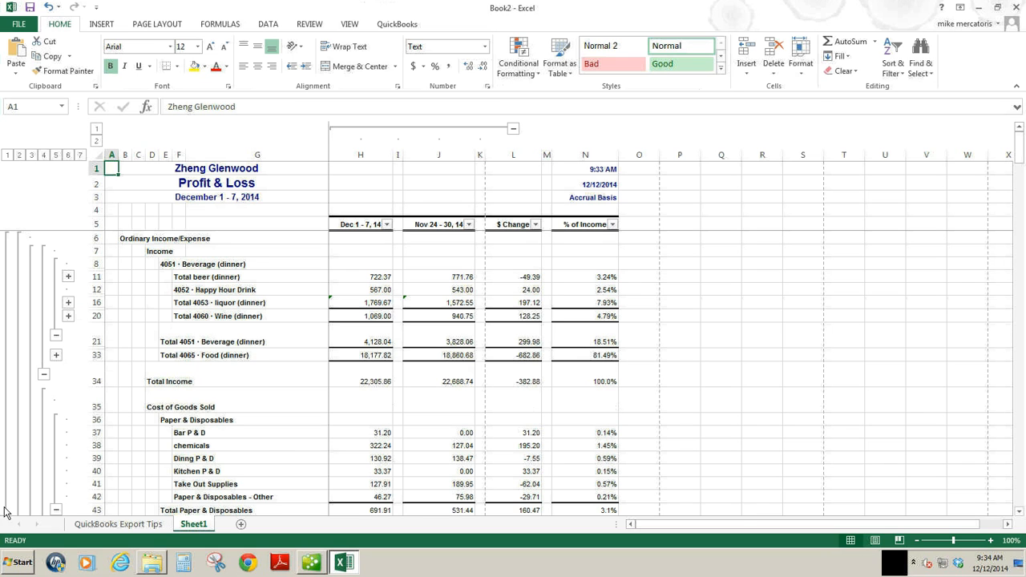
Under Cost of Goods Sold, collapse the Paper & Disposables group and the FOH and kitchen staff groups in Payroll Expenses.
left_click(56, 511)
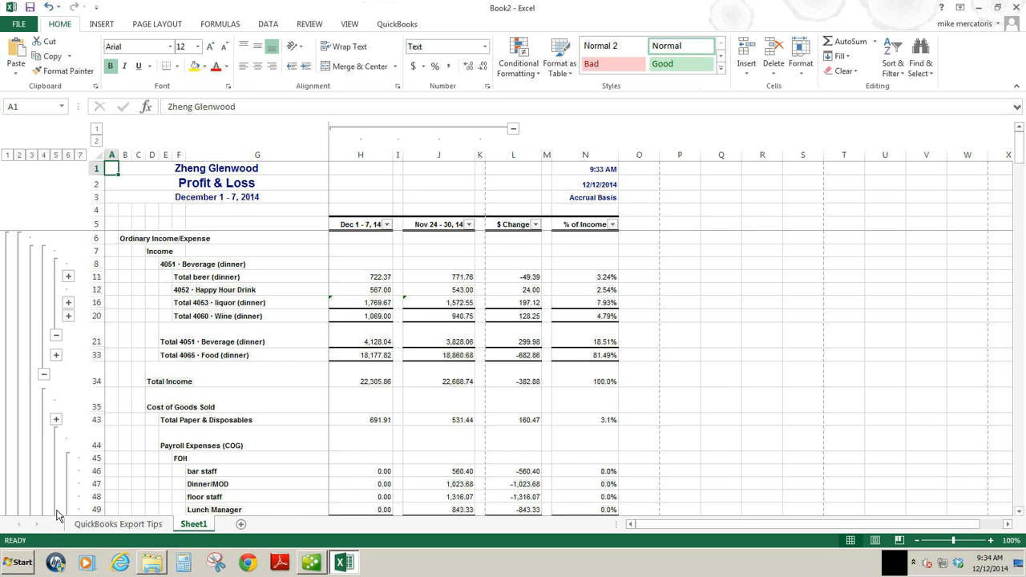
left_click_drag(1022, 172, 1022, 208)
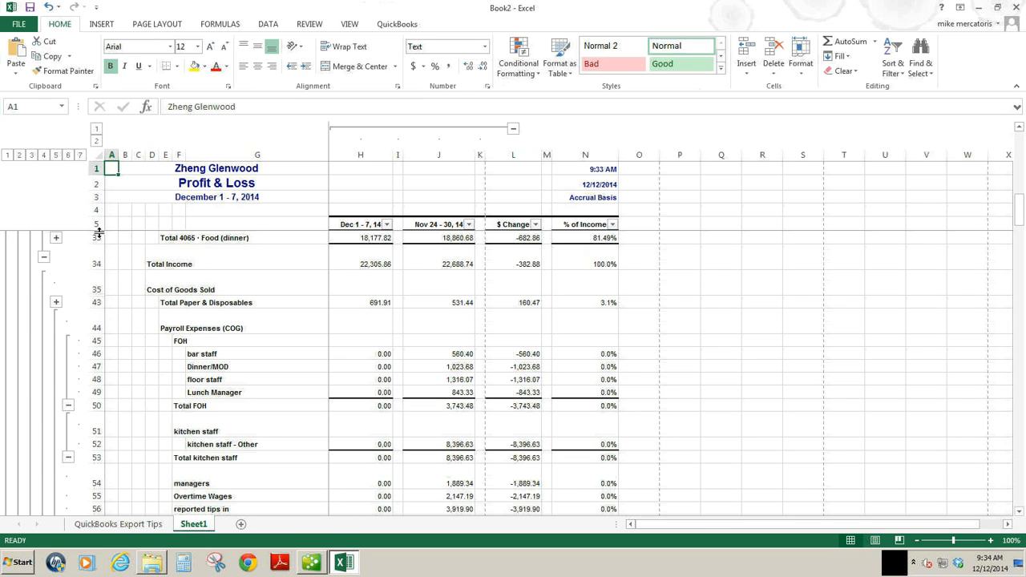
left_click(68, 407)
left_click(68, 393)
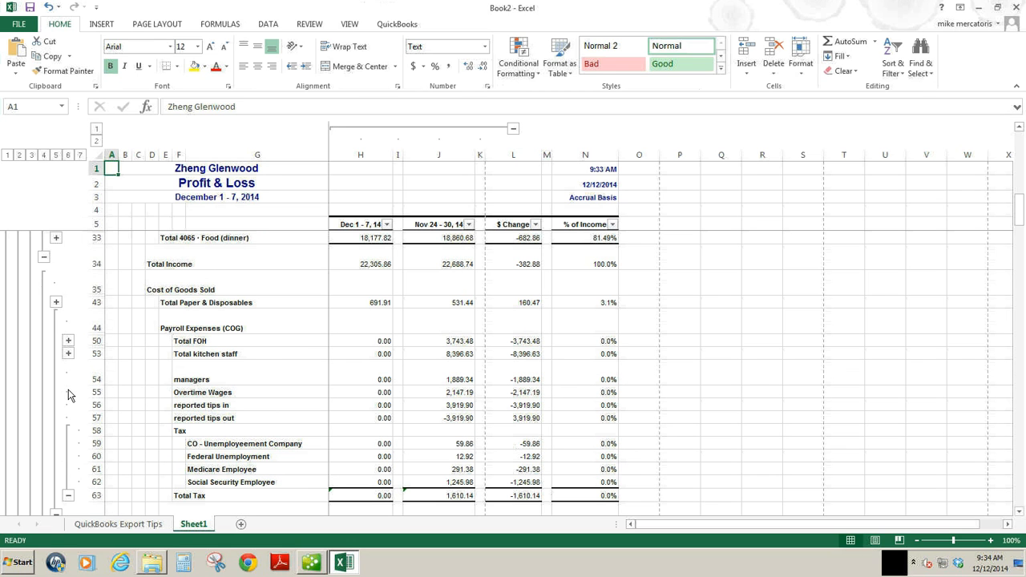
Auto-fit the managers row's height, then collapse the Tax group and the whole Payroll Expenses (COG) group.
double_click(96, 385)
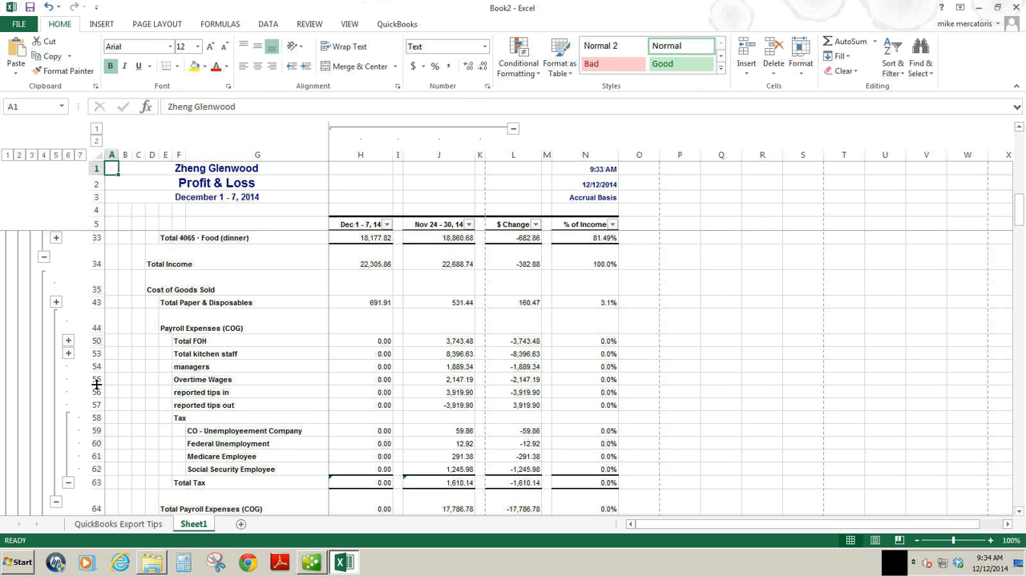
left_click(69, 481)
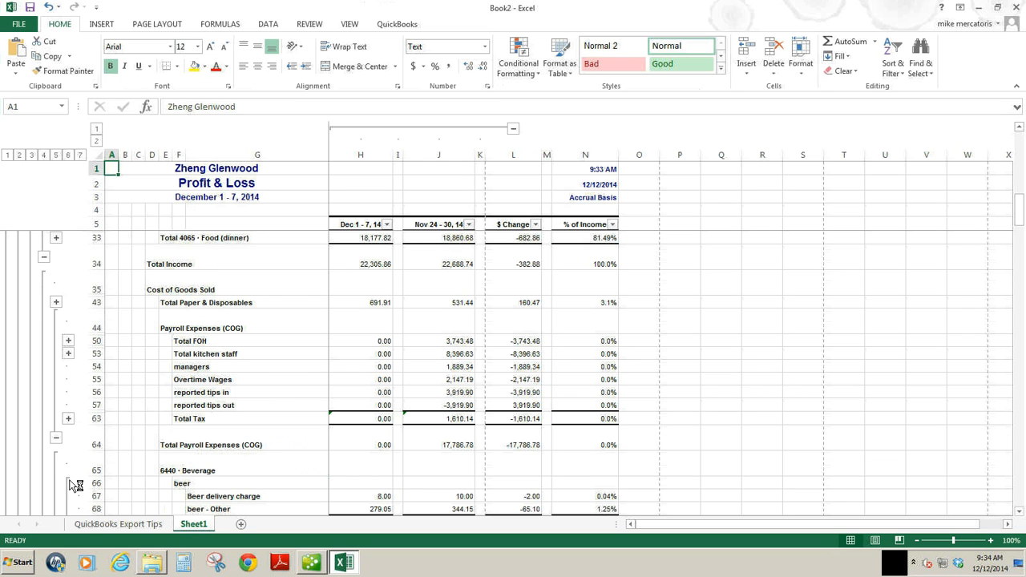
left_click(57, 437)
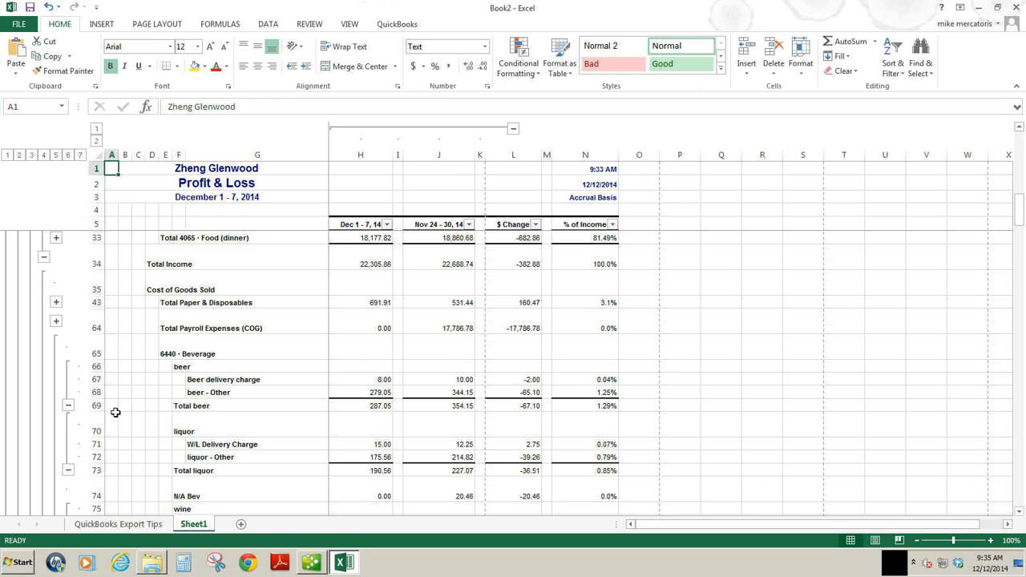
Under 6440 Beverage, collapse the beer, liquor and wine groups and auto-fit the heights of rows 74 and 79.
left_click(69, 407)
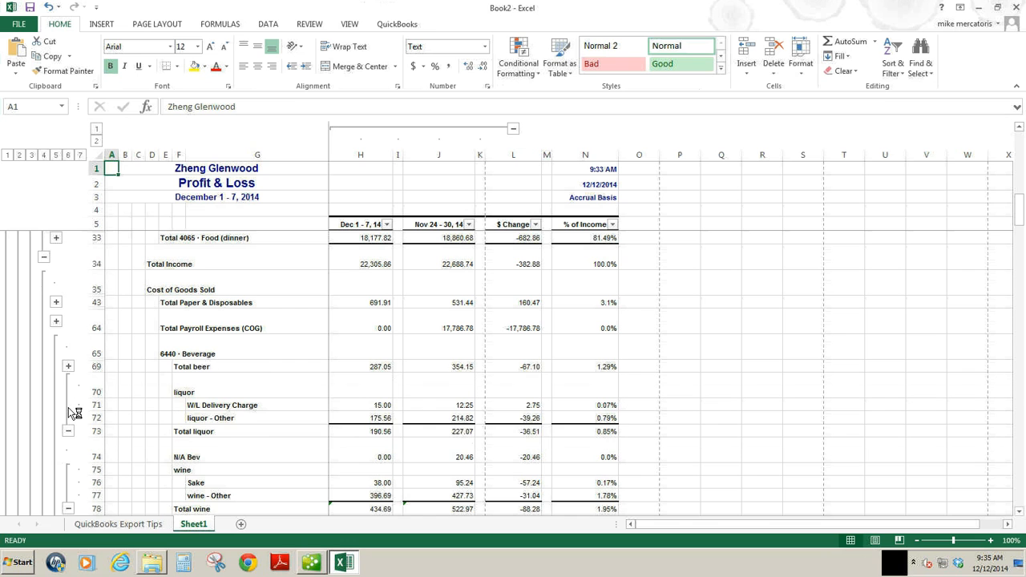
left_click(68, 431)
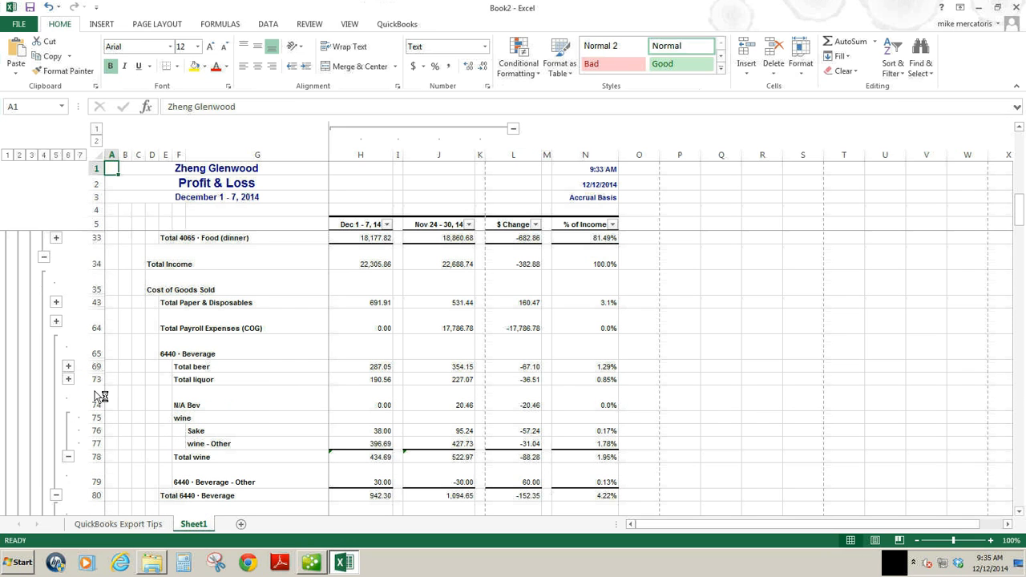
left_click(68, 457)
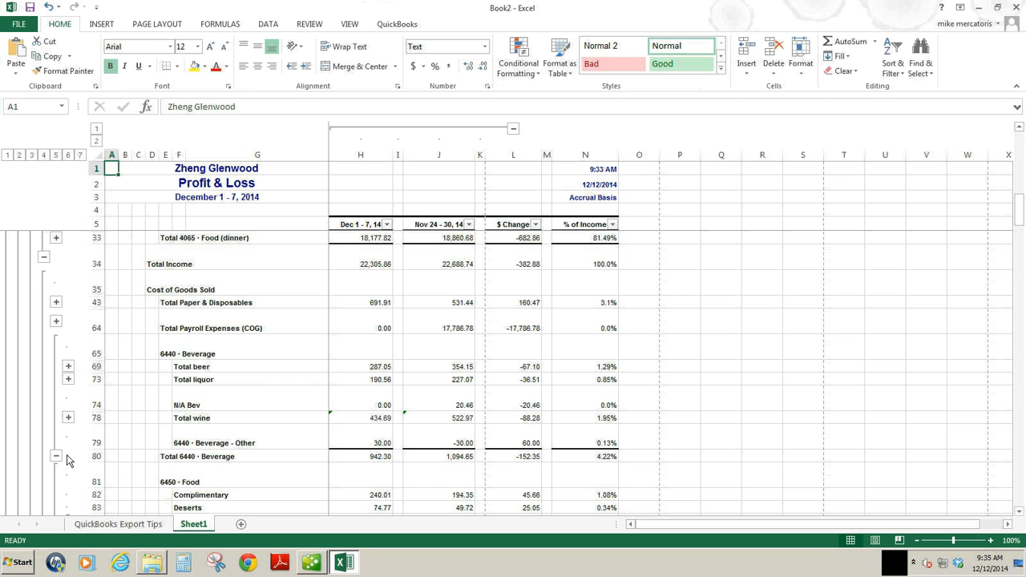
double_click(99, 411)
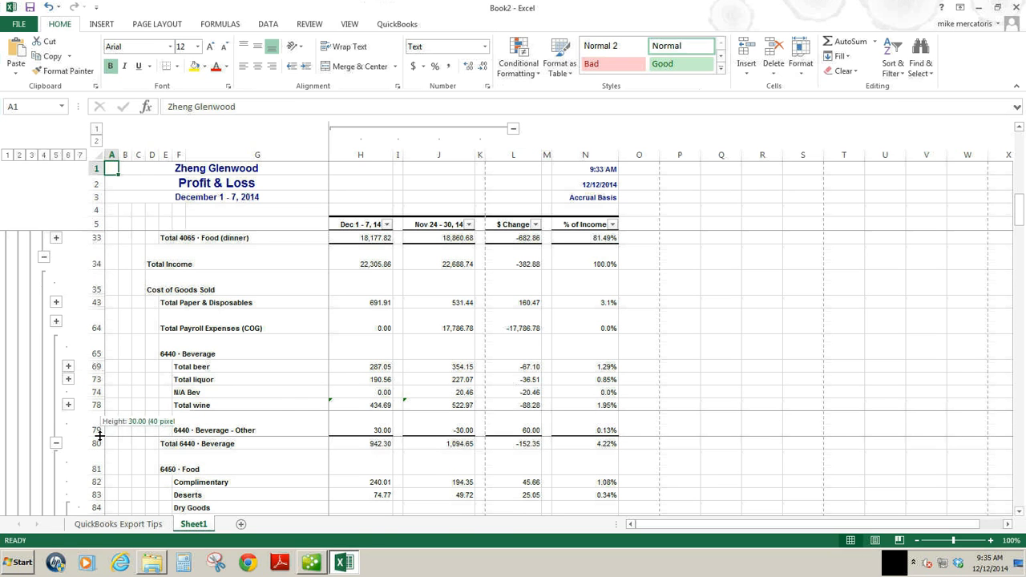
double_click(99, 436)
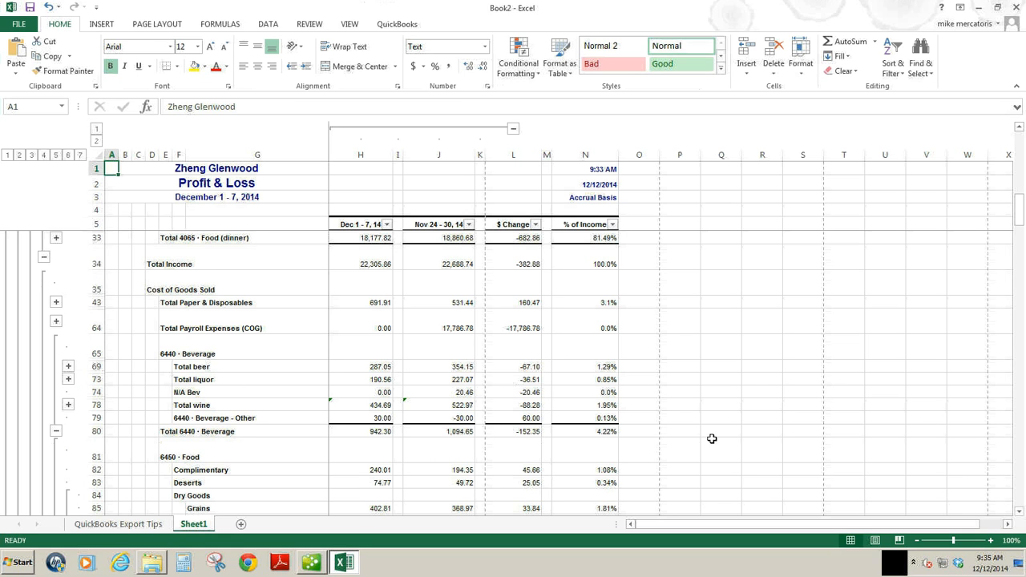
Collapse the 6450 Food group under Cost of Goods Sold down to its total row.
left_click_drag(1020, 513, 1020, 513)
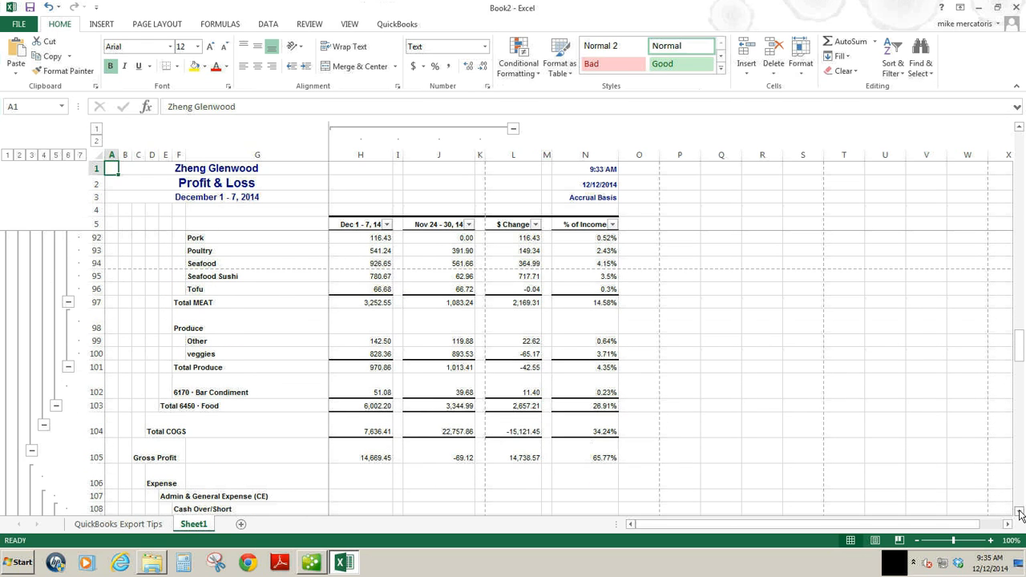
left_click(56, 406)
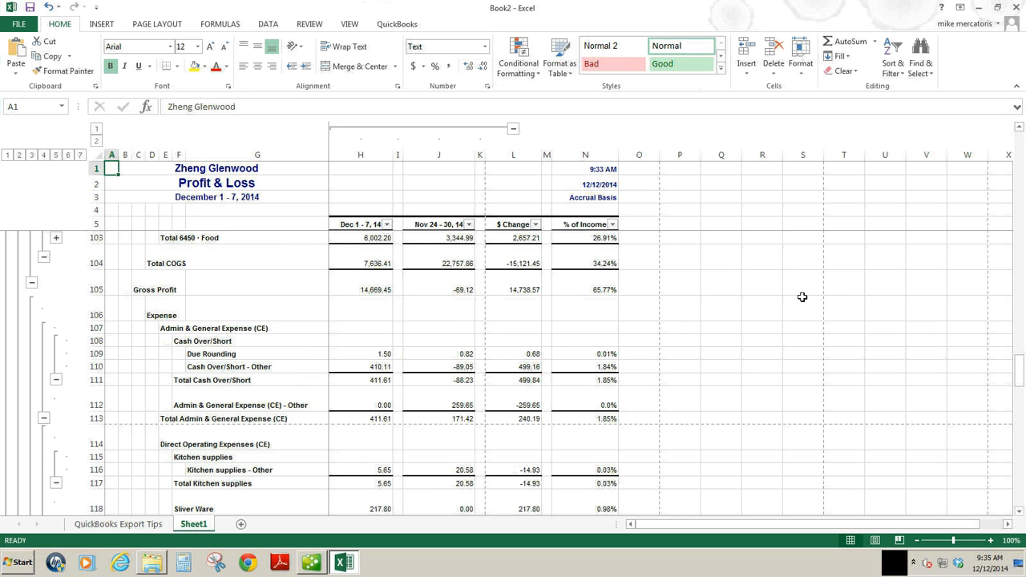
left_click(1020, 128)
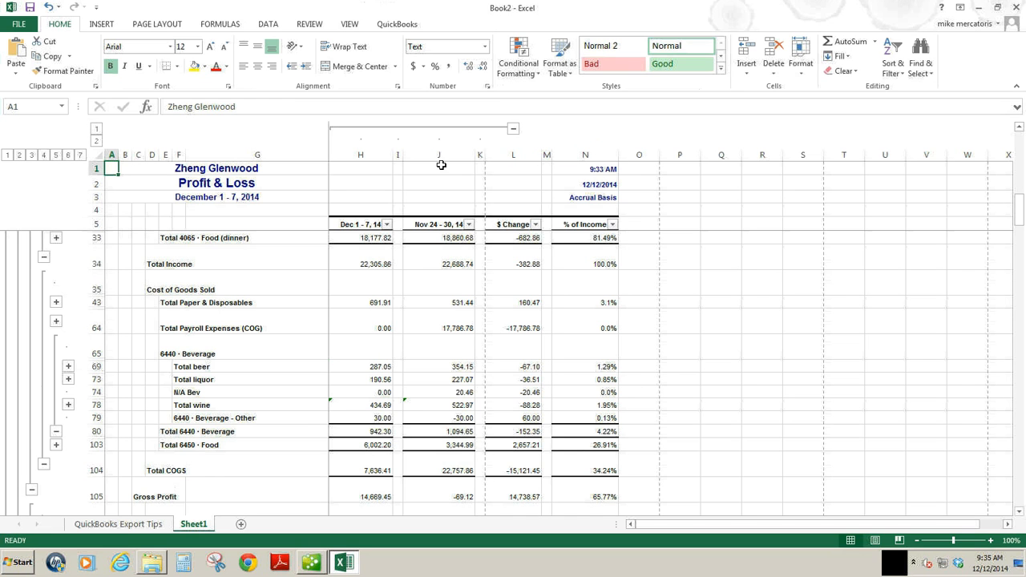
Move the % of Income column from column N into column I, between the Dec 1 - 7 and Nov 24 - 30 amounts.
left_click(588, 154)
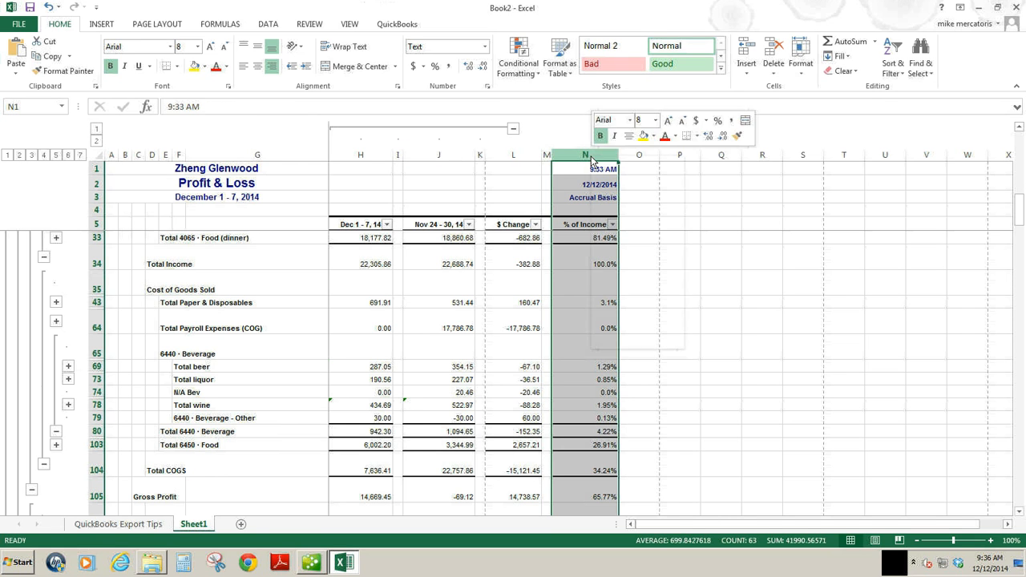
right_click(590, 155)
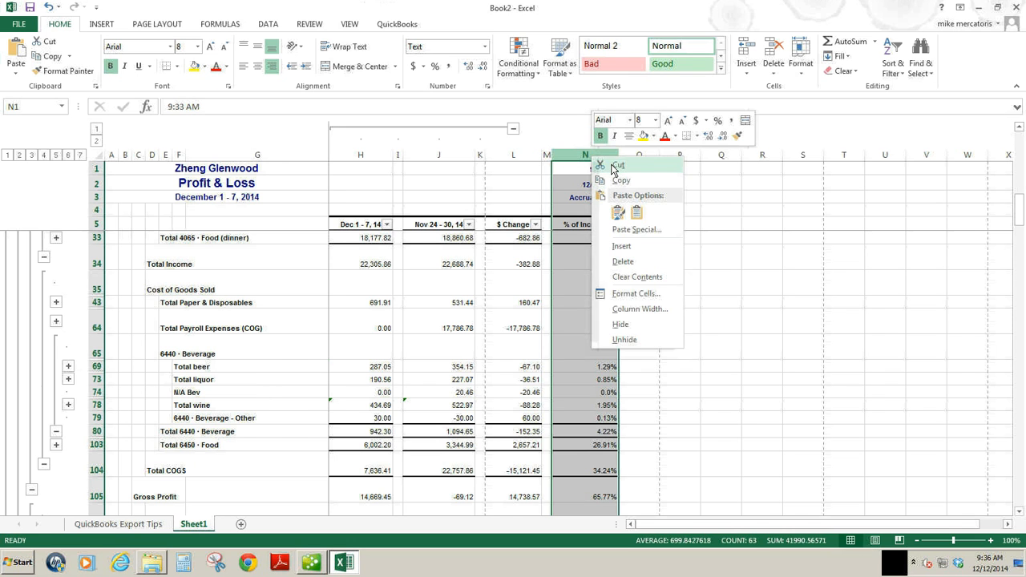
left_click(614, 166)
left_click(398, 155)
right_click(399, 155)
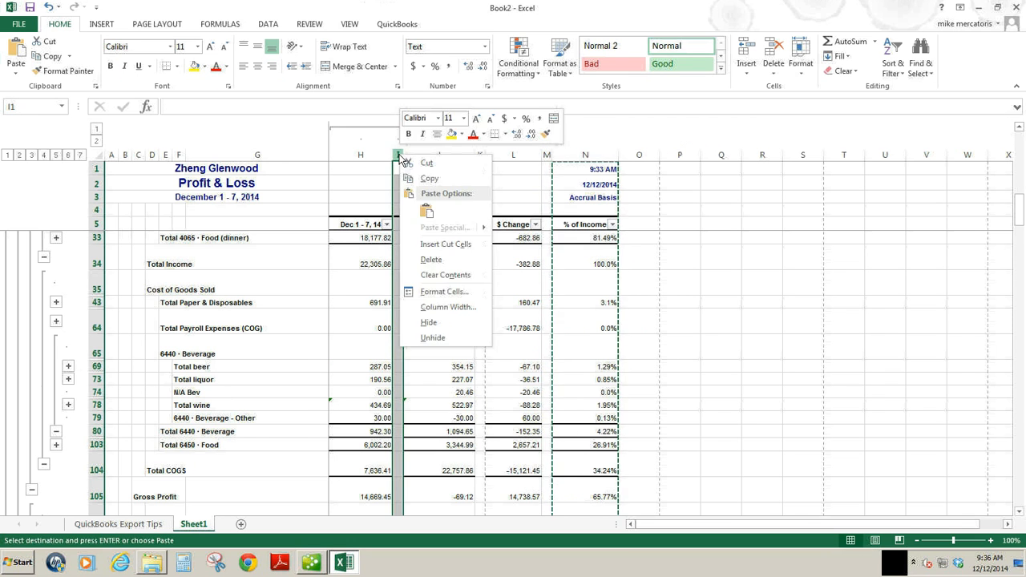
left_click(426, 211)
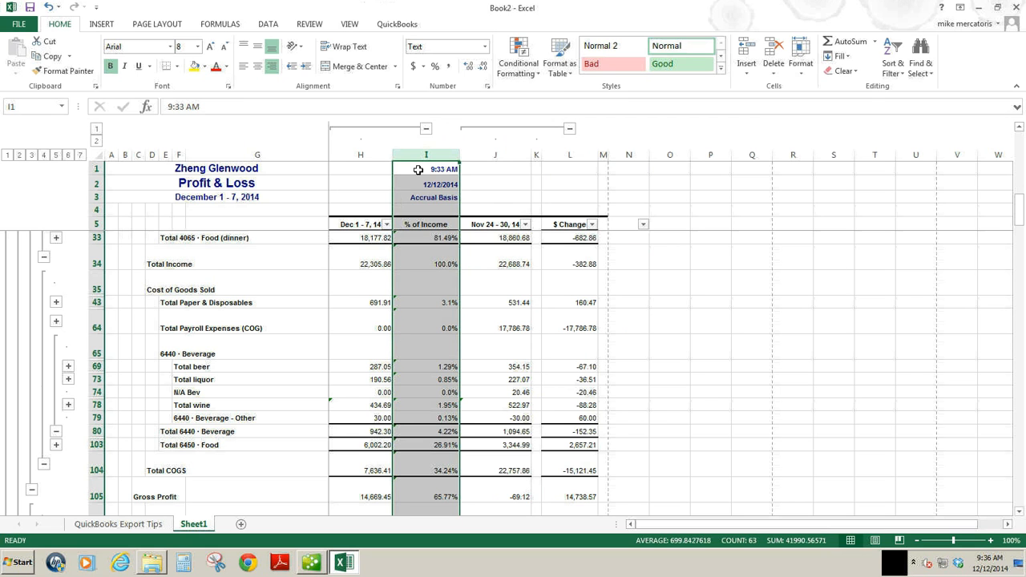
Auto-fit the heights of the Total Income, Total Payroll Expenses (COG) and 6440 Beverage rows.
double_click(98, 270)
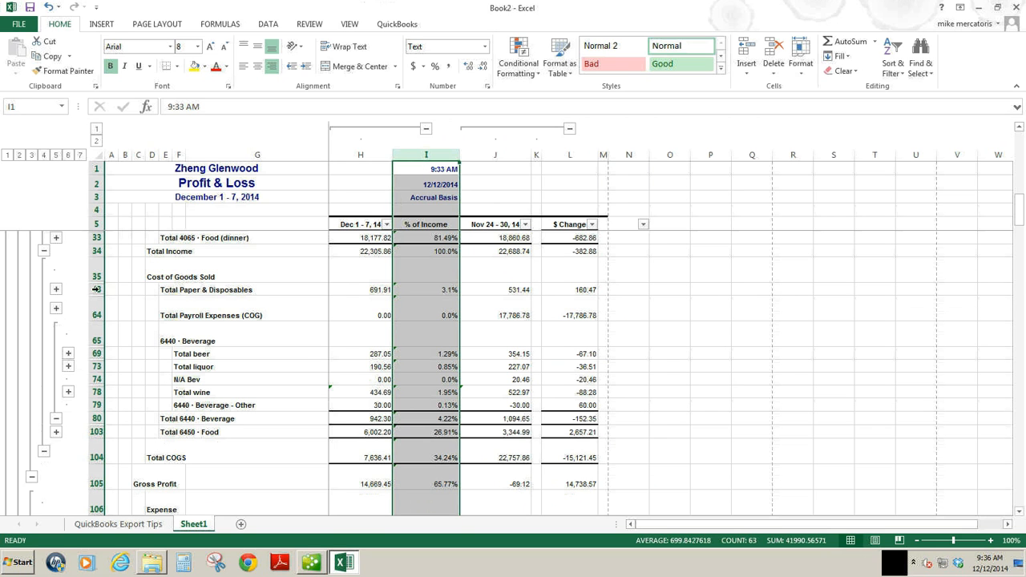
double_click(98, 318)
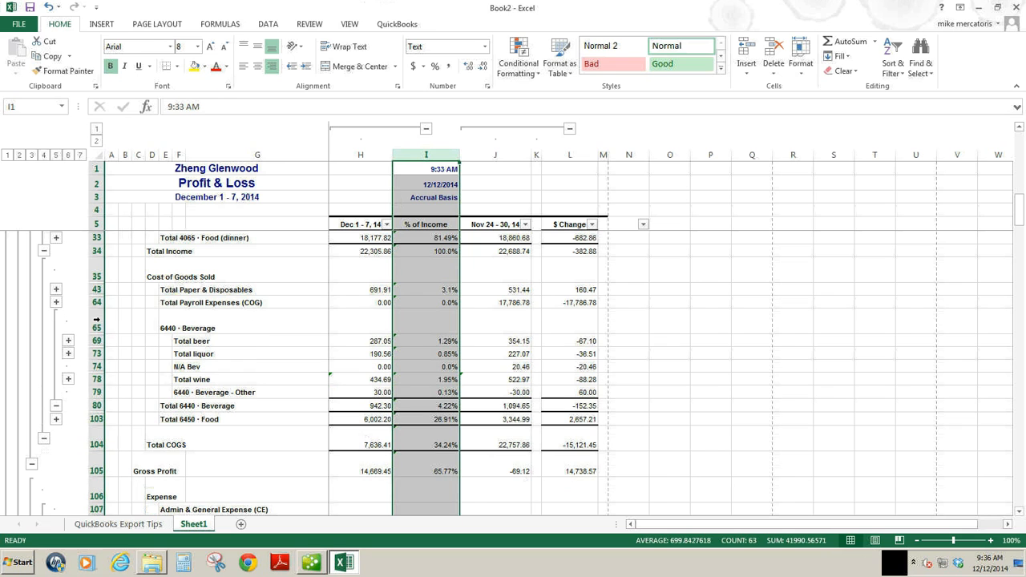
double_click(98, 333)
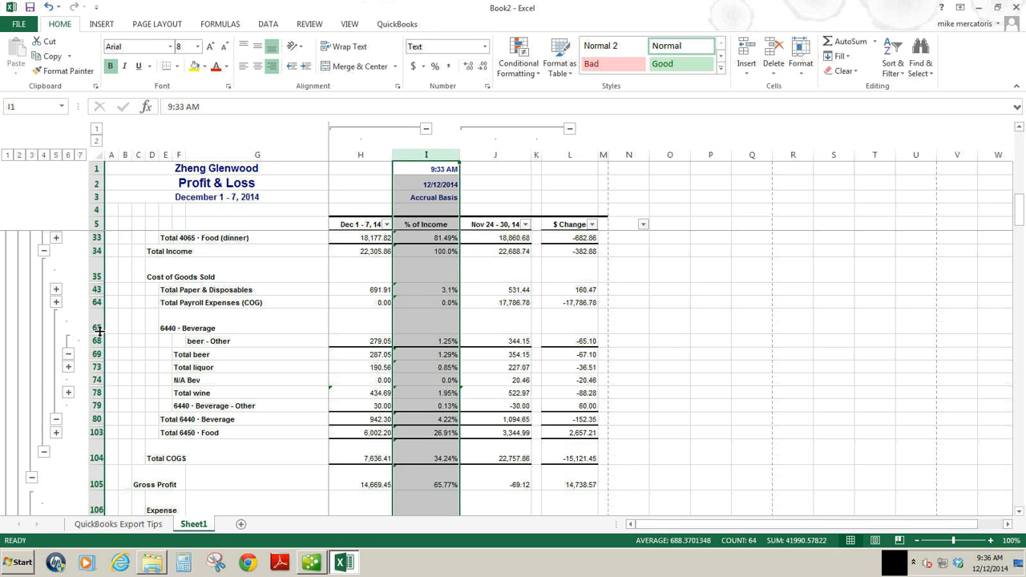
double_click(98, 333)
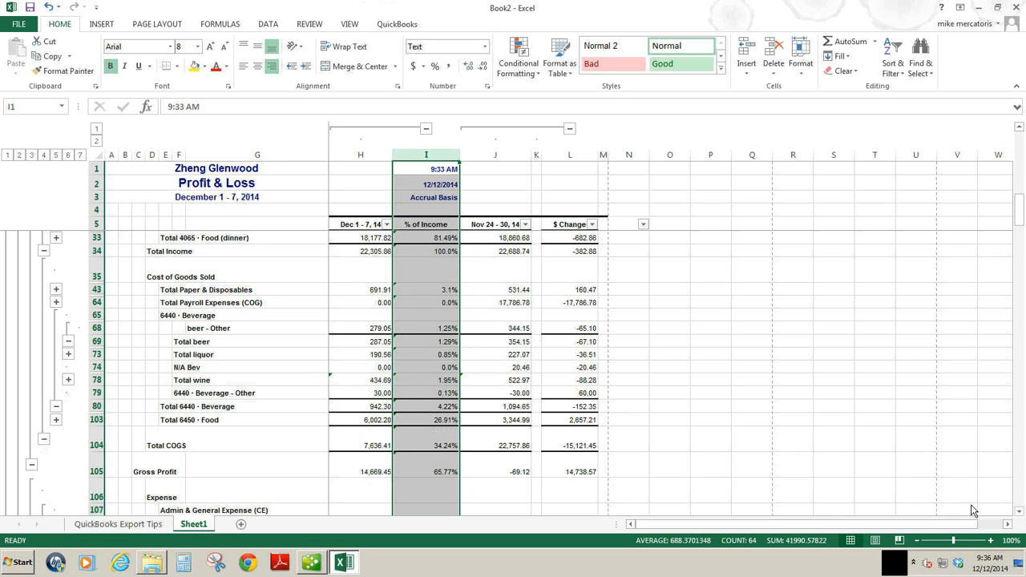
Collapse the beer group under 6440 Beverage again to hide the beer - Other row.
left_click(918, 541)
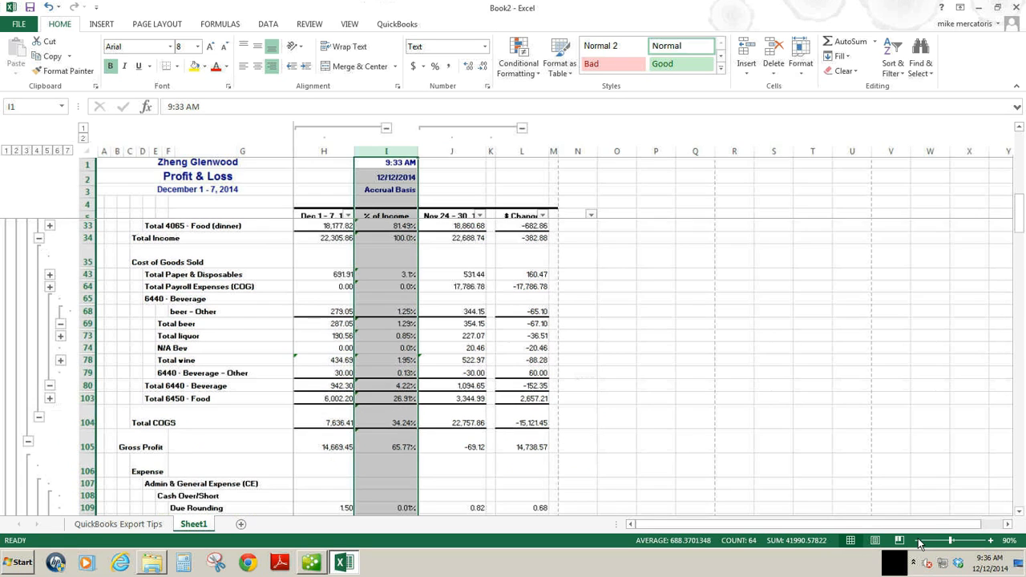
left_click(1019, 127)
left_click(1018, 127)
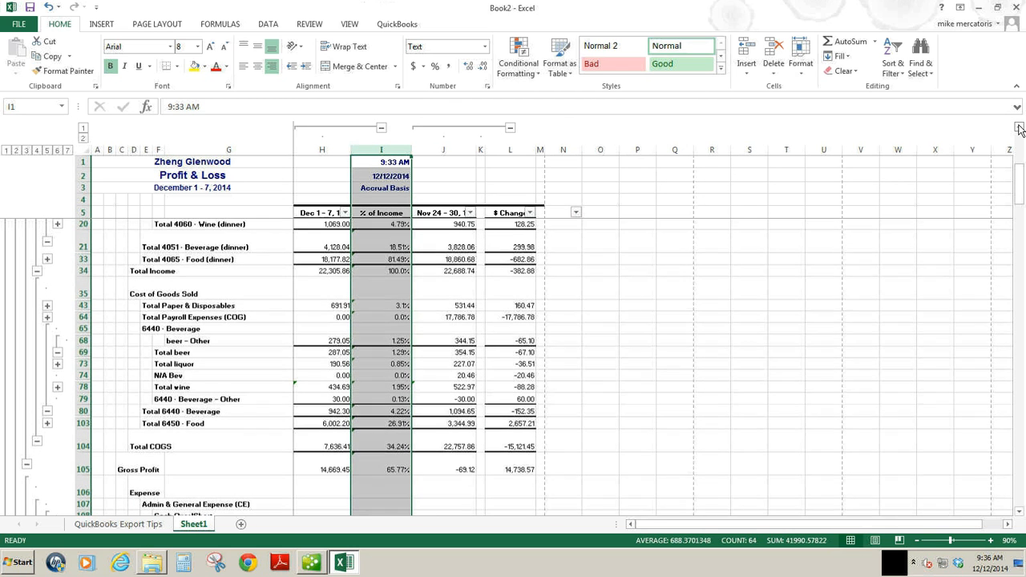
left_click(1019, 126)
left_click(1019, 127)
left_click(1018, 126)
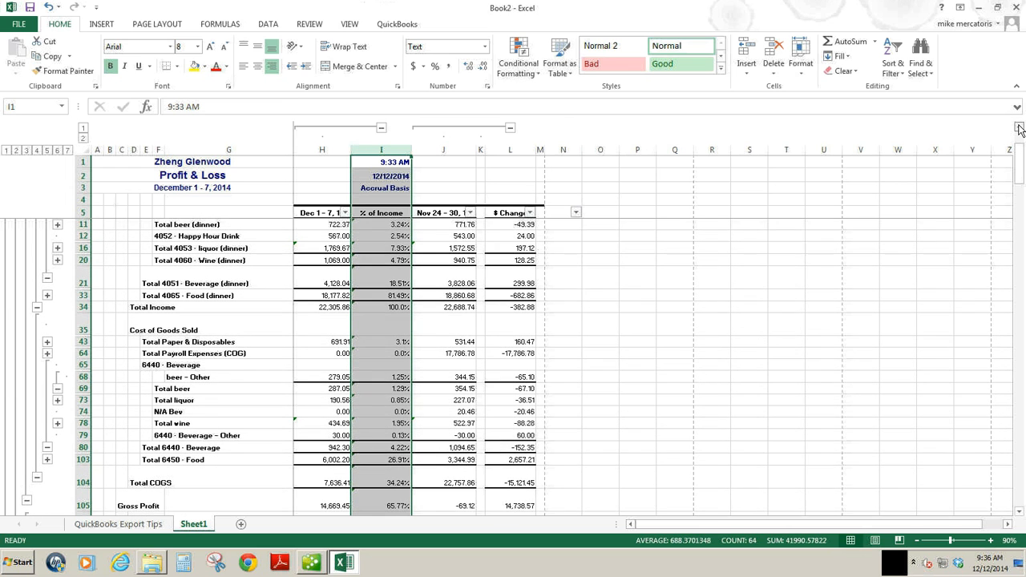
left_click(1019, 126)
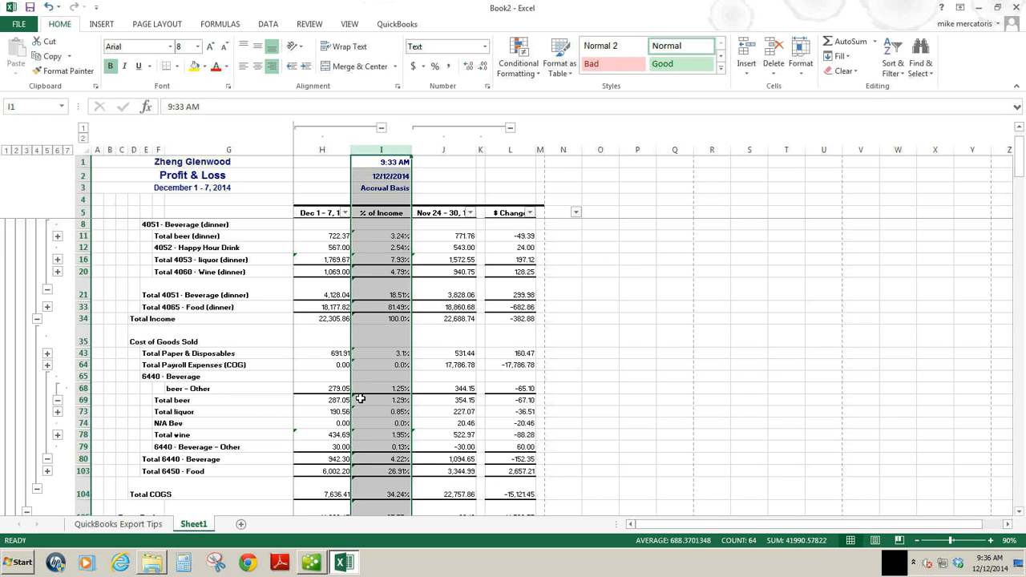
left_click(58, 401)
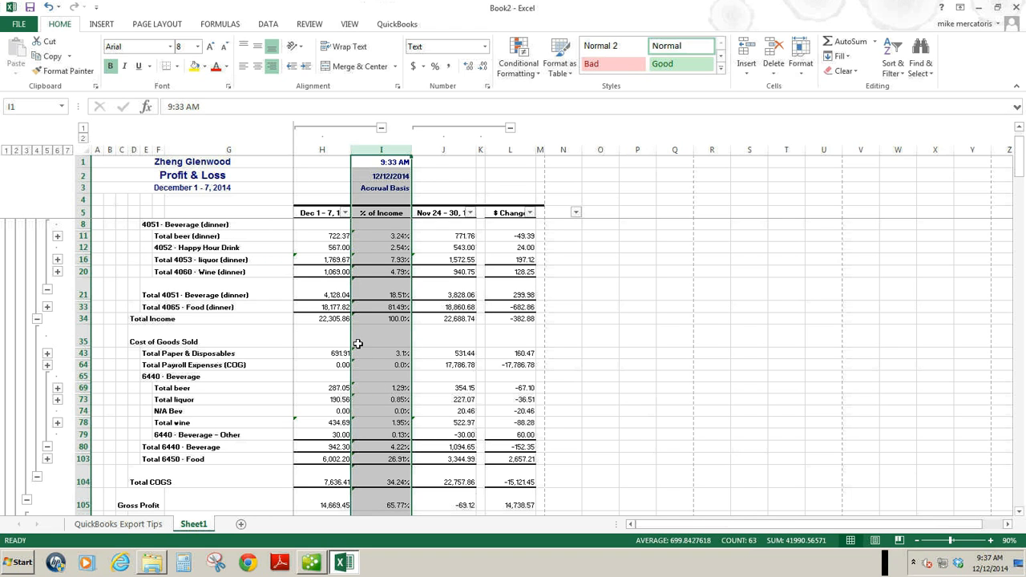
Replace the Total beer percentage in I69 with =H69/H11 to express beer cost as a share of beer sales.
left_click(335, 319)
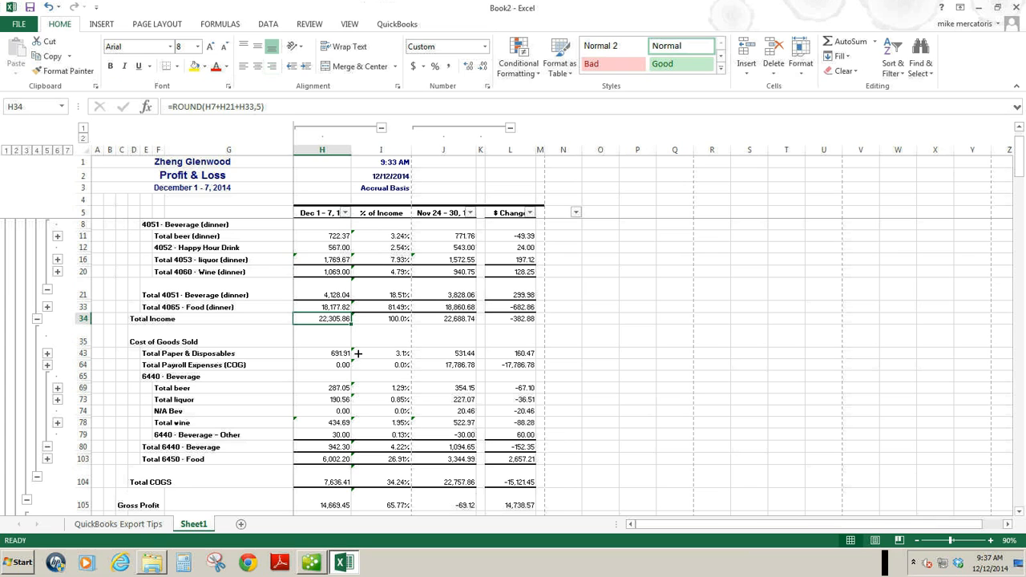
left_click(383, 388)
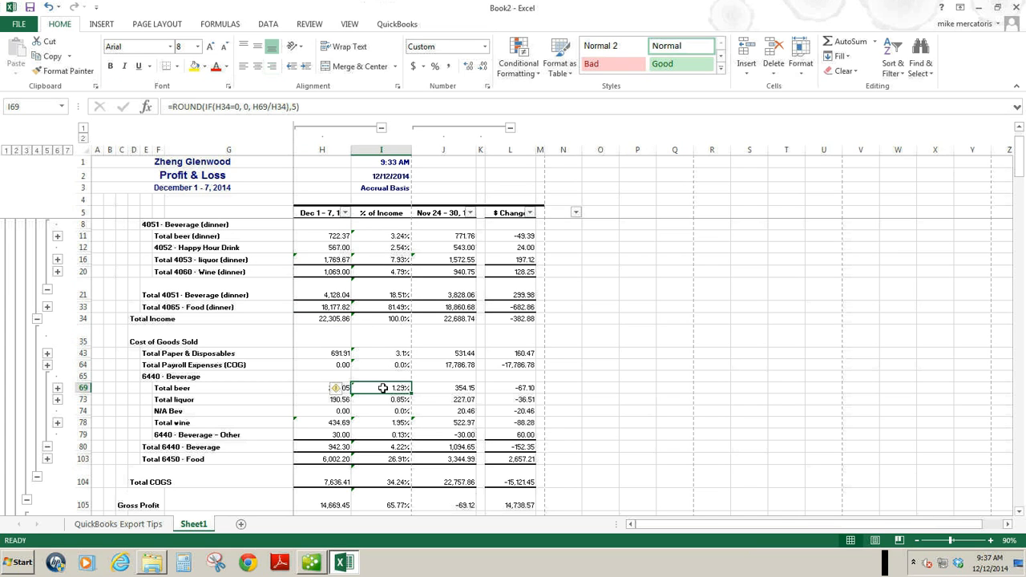
type("=")
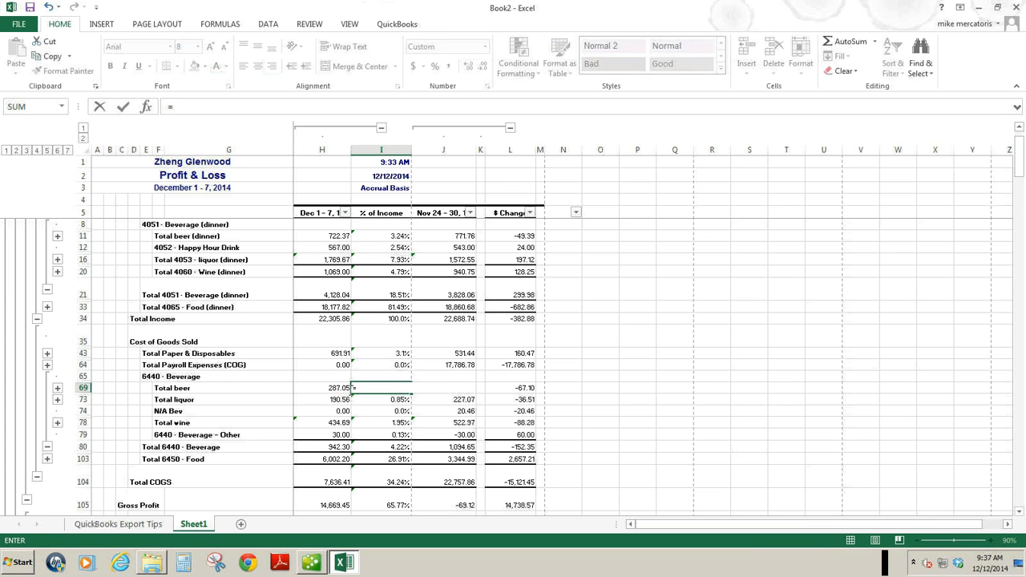
left_click(320, 388)
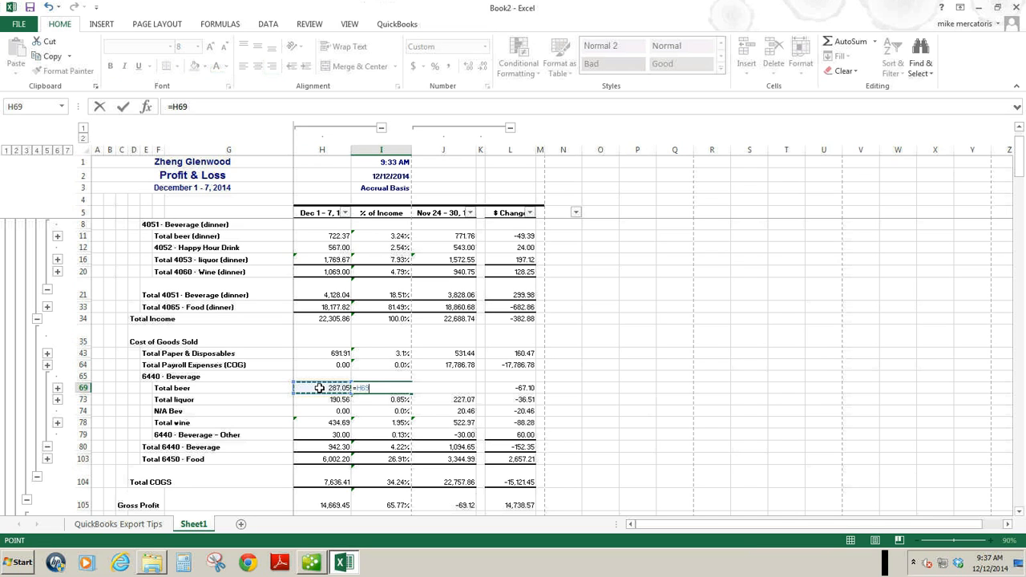
type("/")
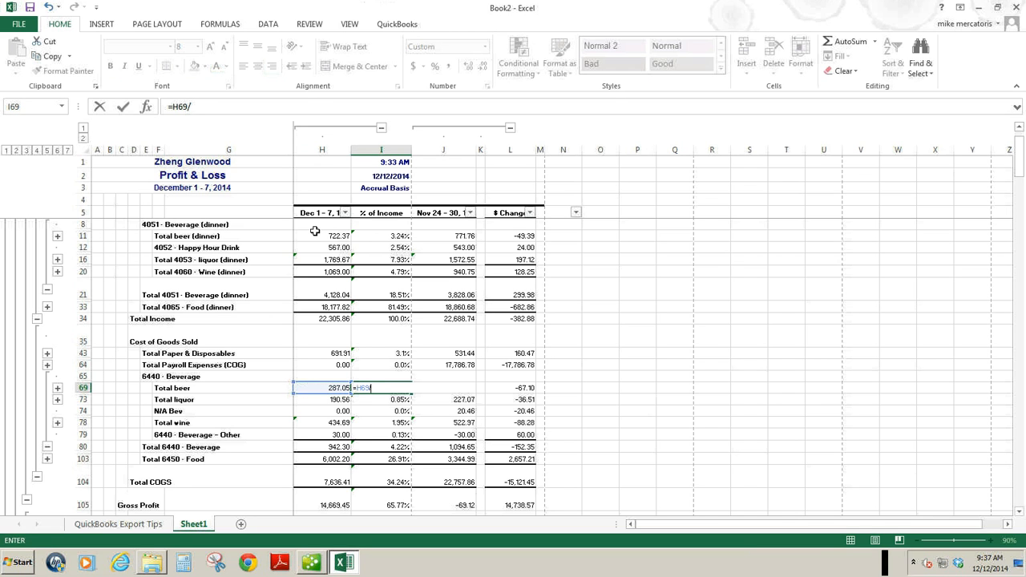
left_click(316, 236)
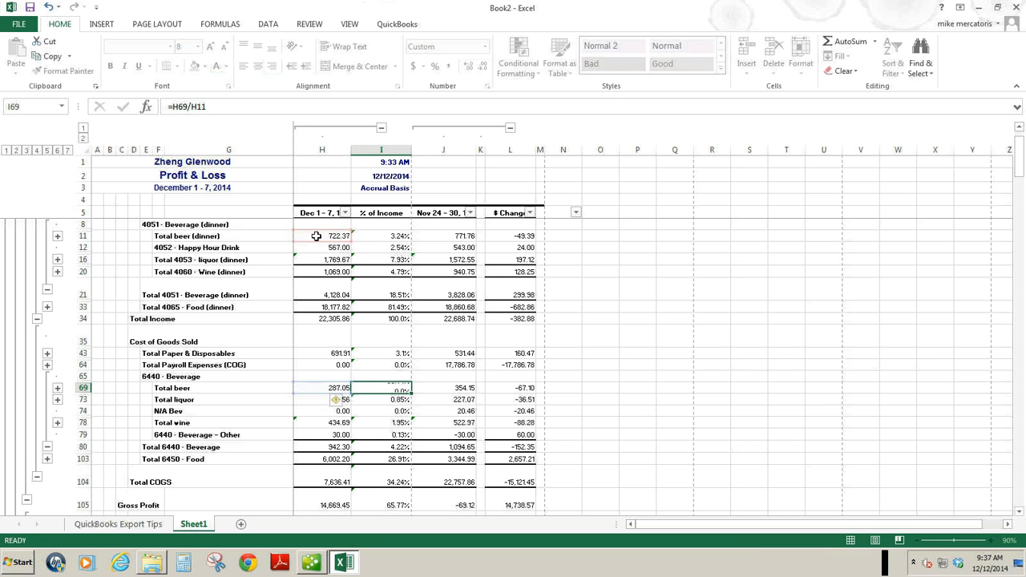
key("Return")
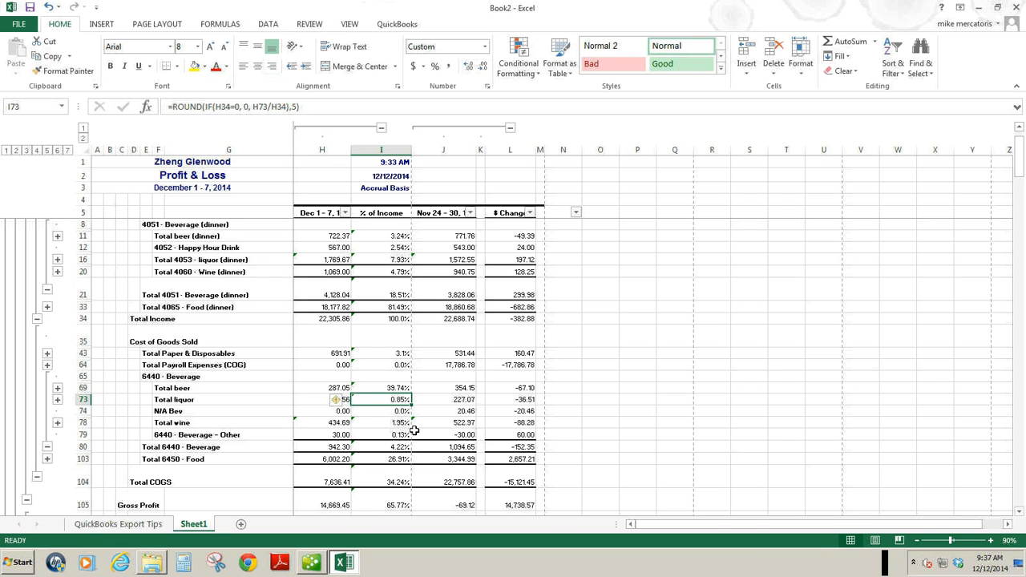
Replace the Total liquor percentage in I73 with =H73/(H12+H16), dividing liquor cost by Happy Hour Drink plus liquor sales.
type("=")
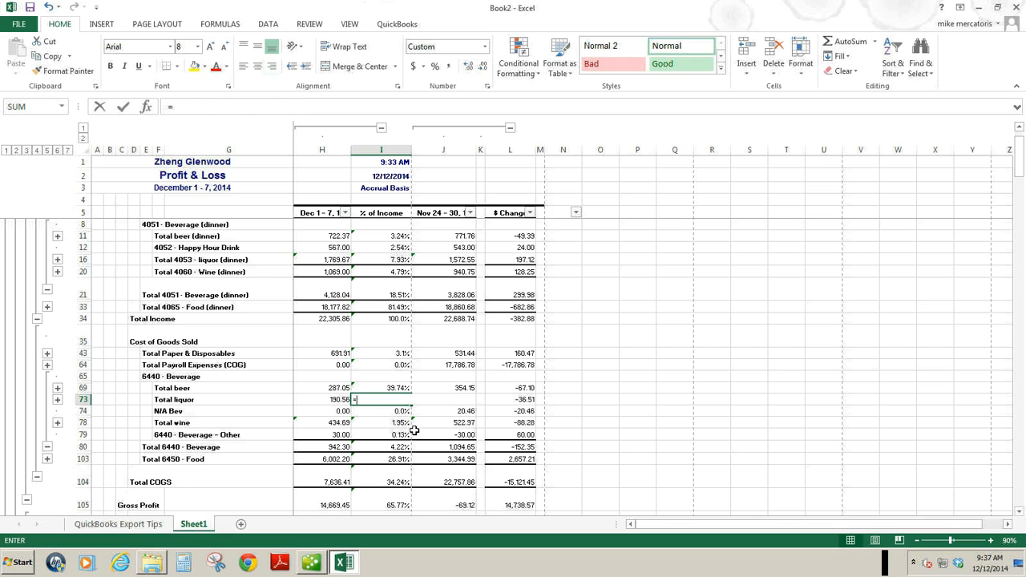
left_click(325, 400)
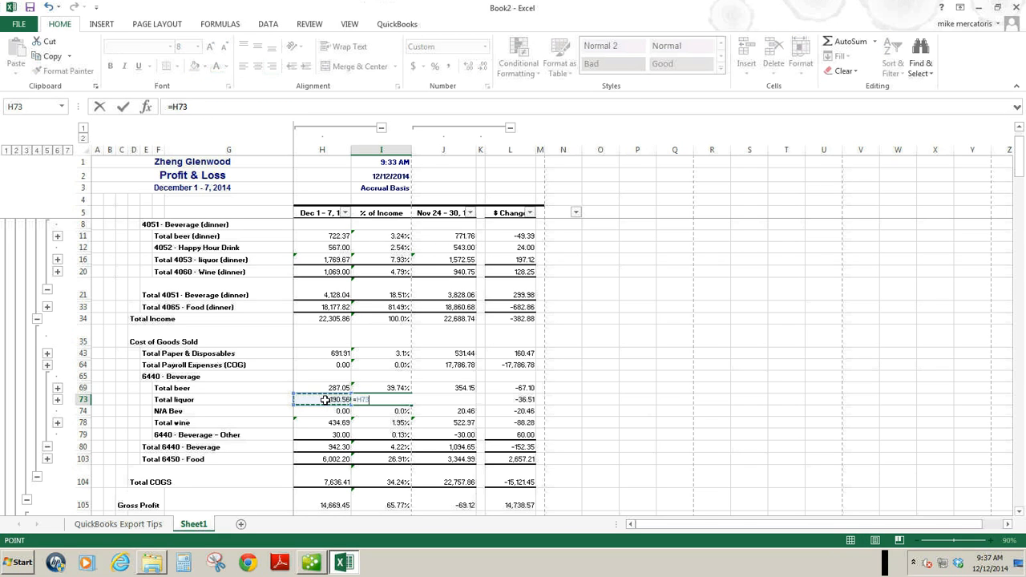
type("/(")
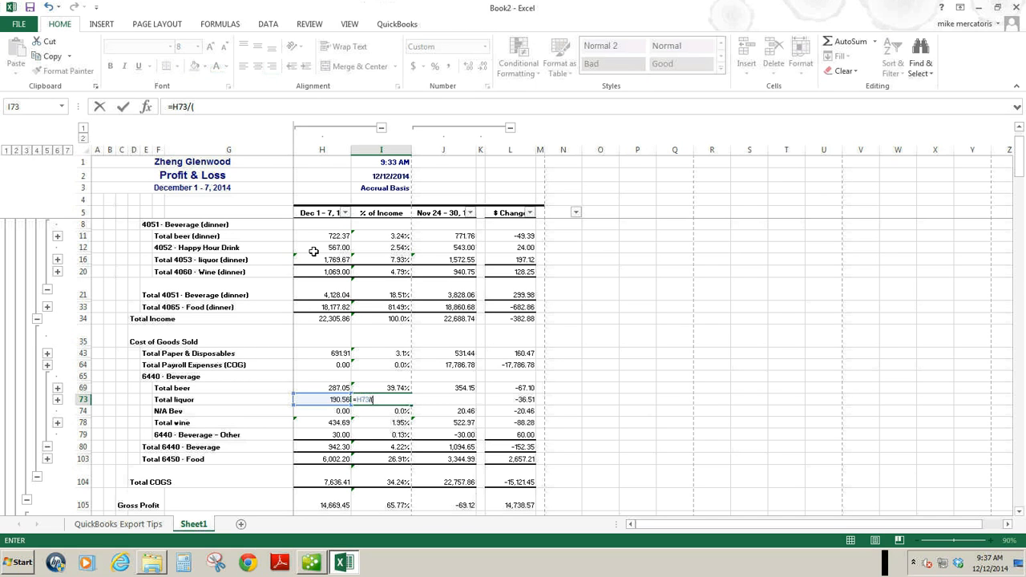
left_click(314, 250)
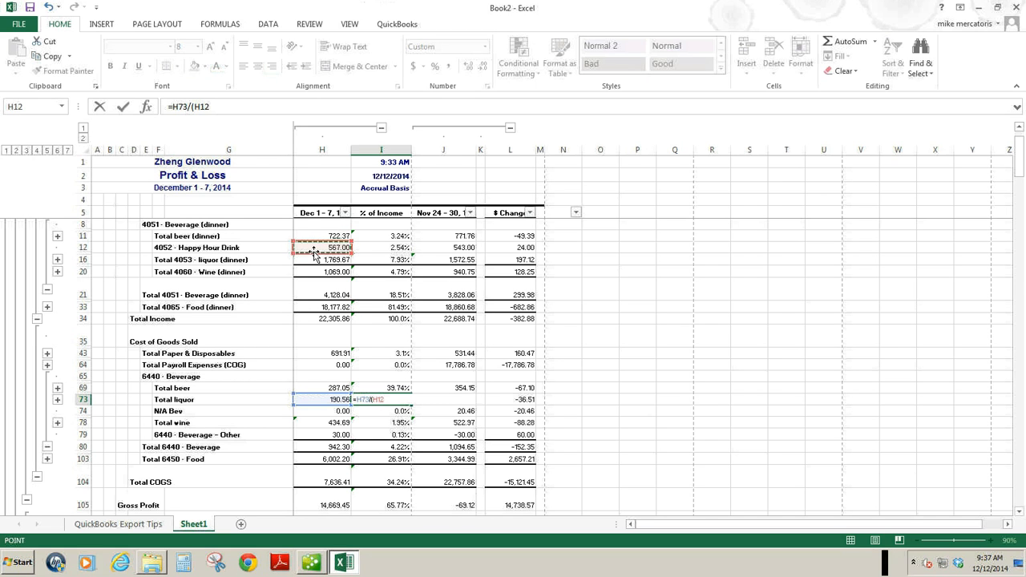
type("+")
left_click(312, 260)
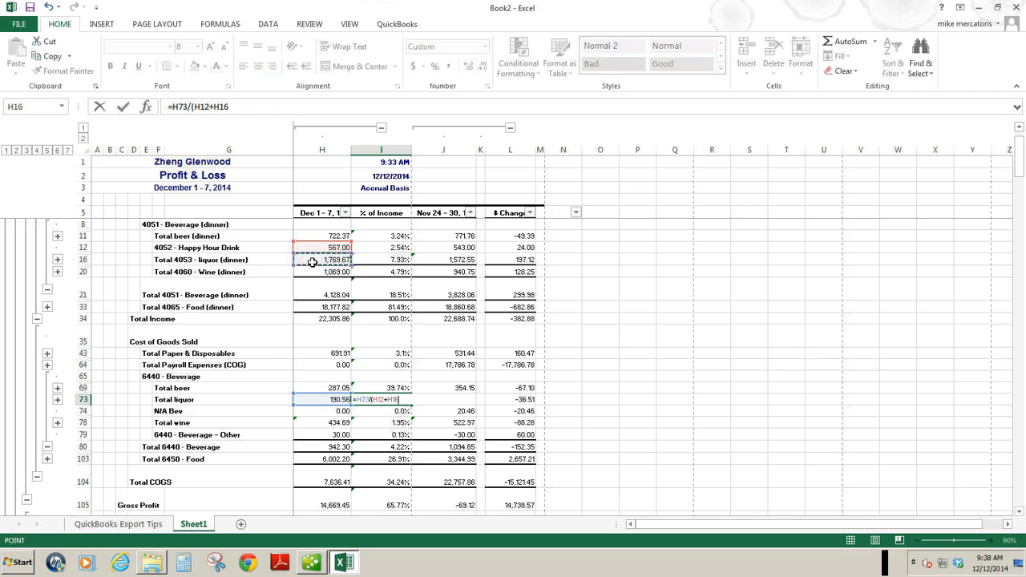
type(")")
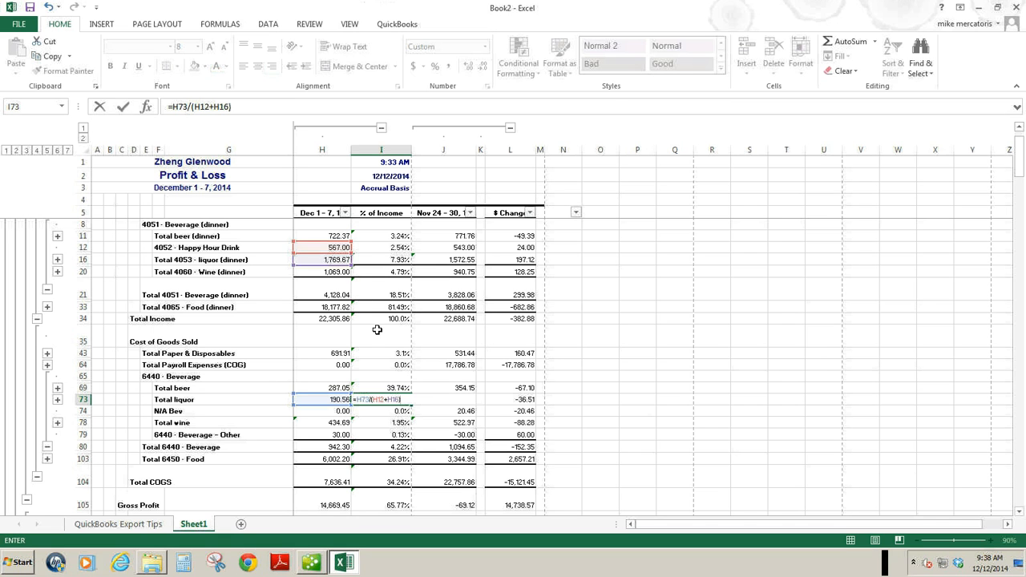
key("Return")
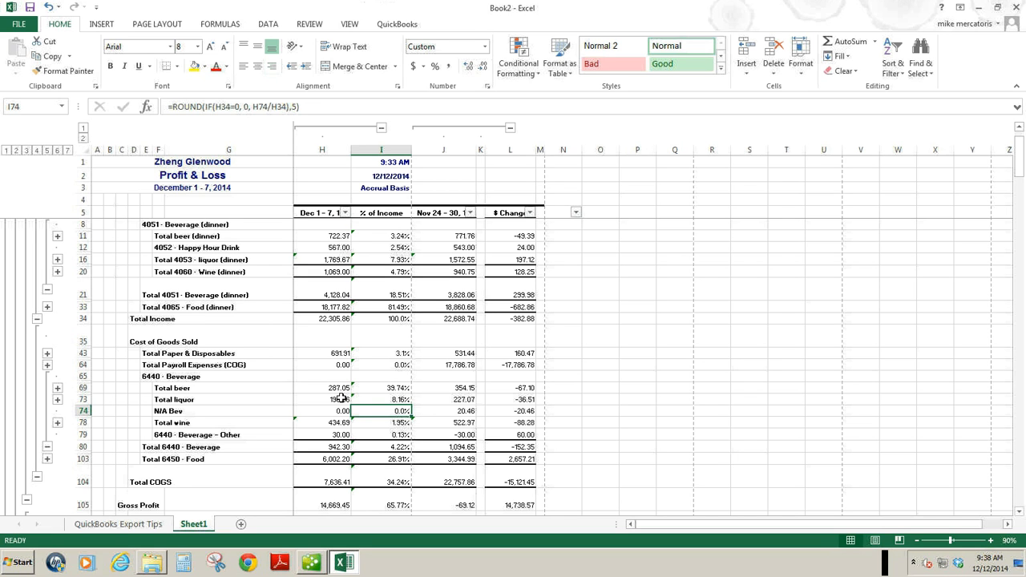
Add the N/A Bev cost to the liquor percentage in I73 by changing the formula to =(H73+H74)/(H12+H16).
left_click(387, 399)
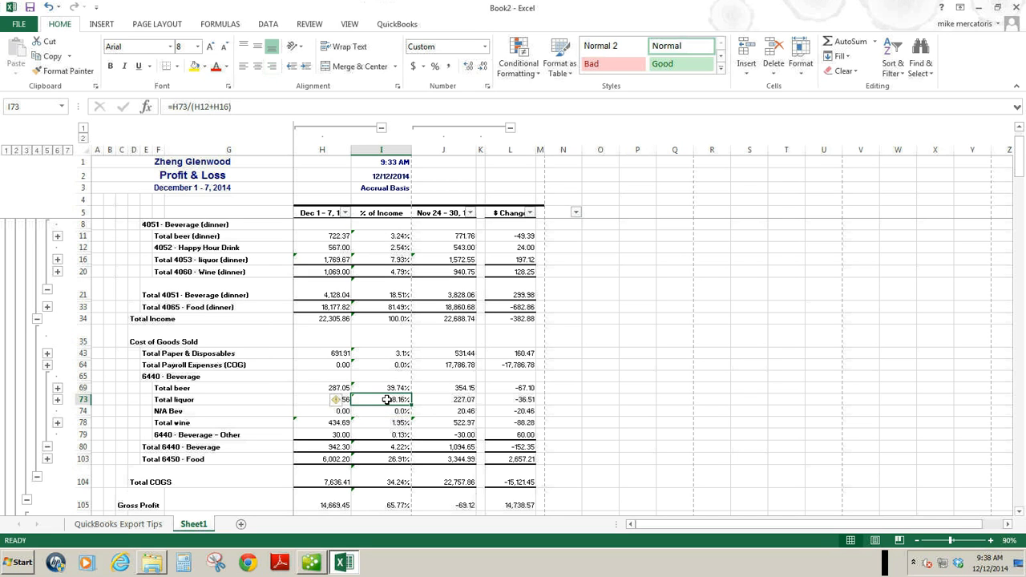
left_click(173, 107)
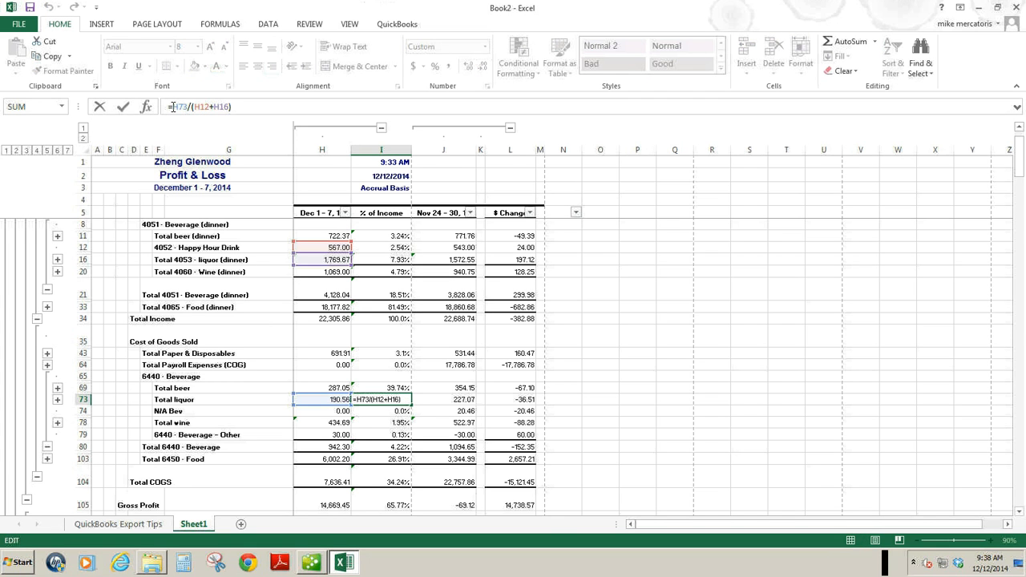
type("(")
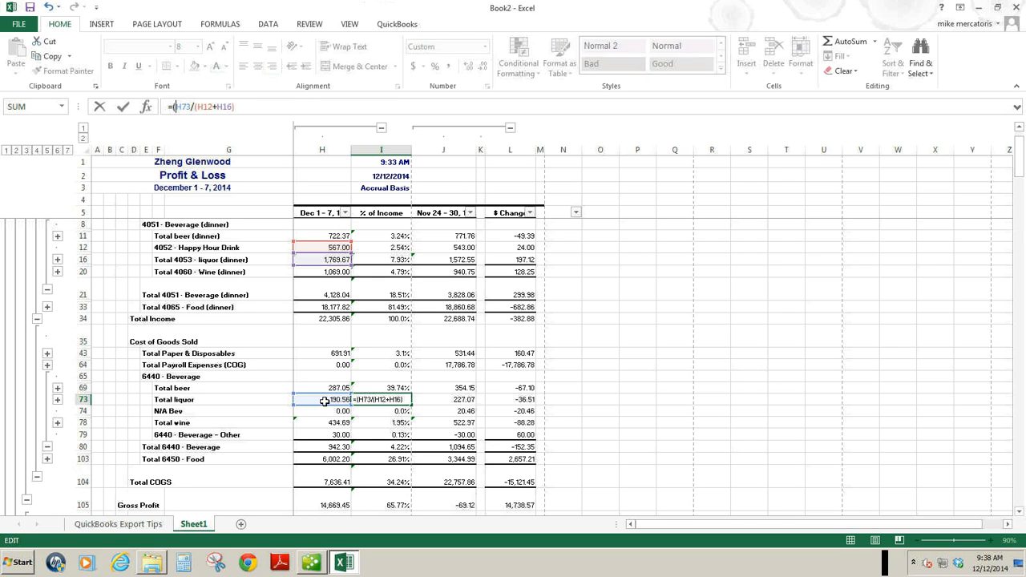
key("Right")
type("+")
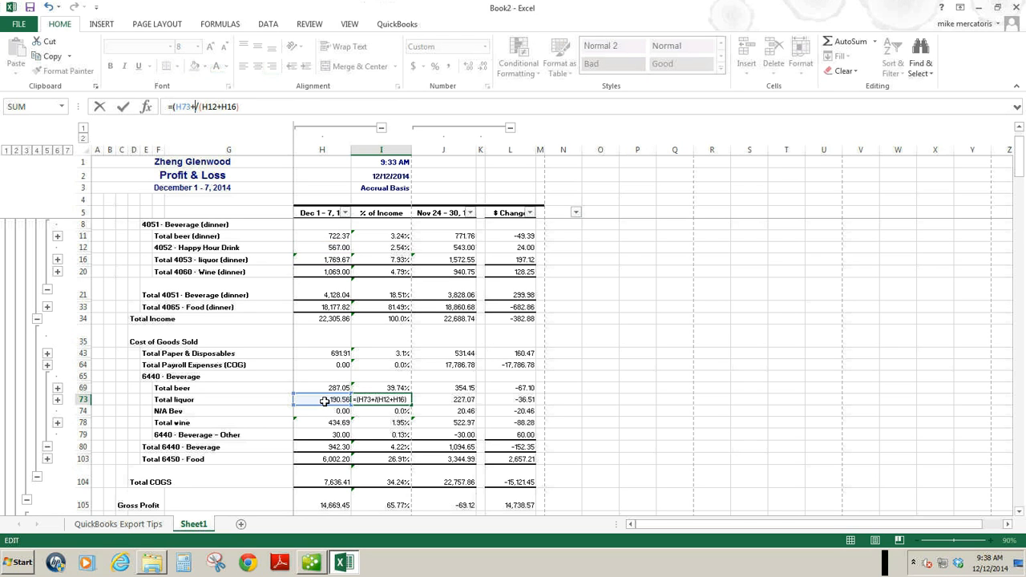
left_click(320, 410)
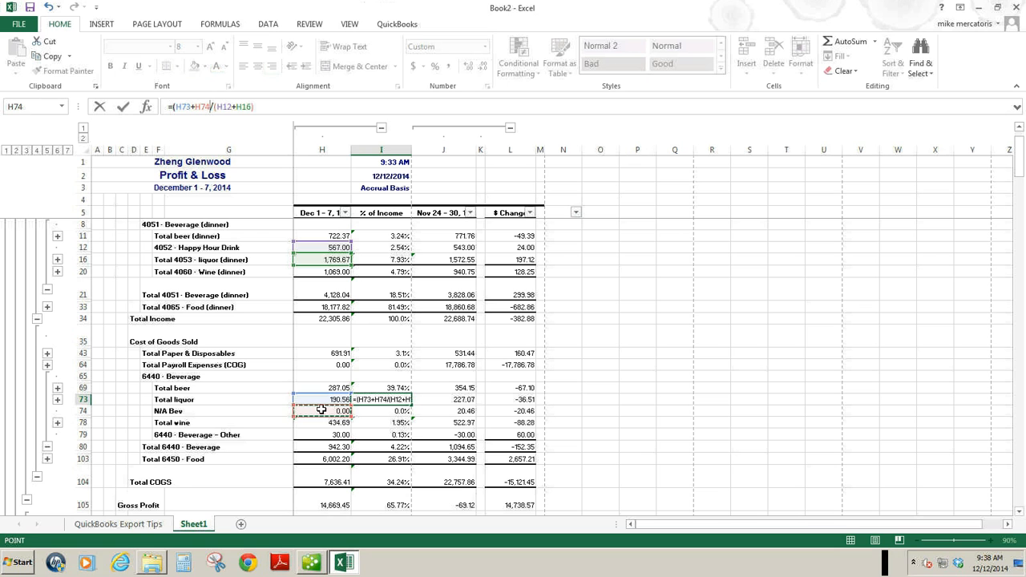
type(")")
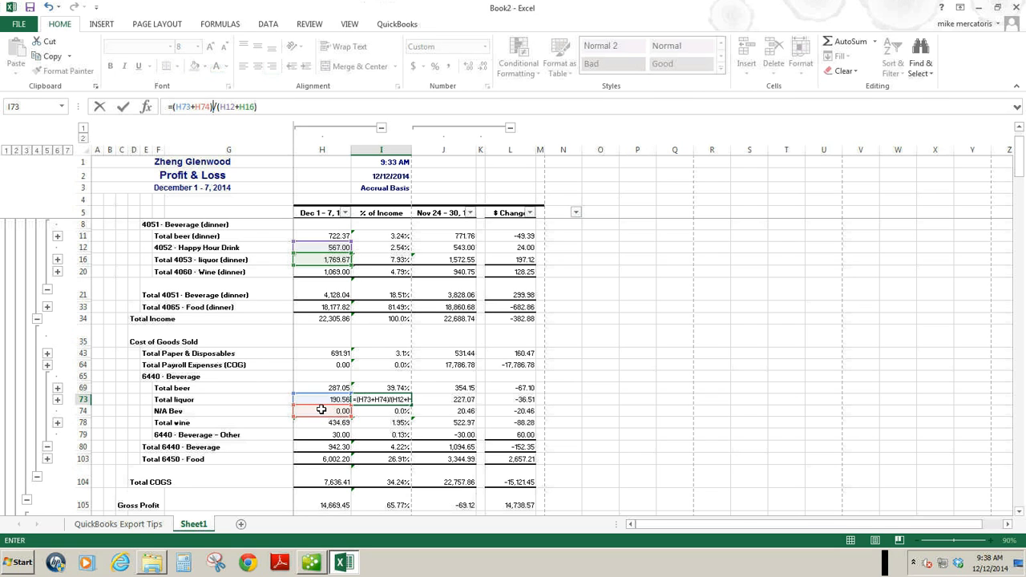
key("Return")
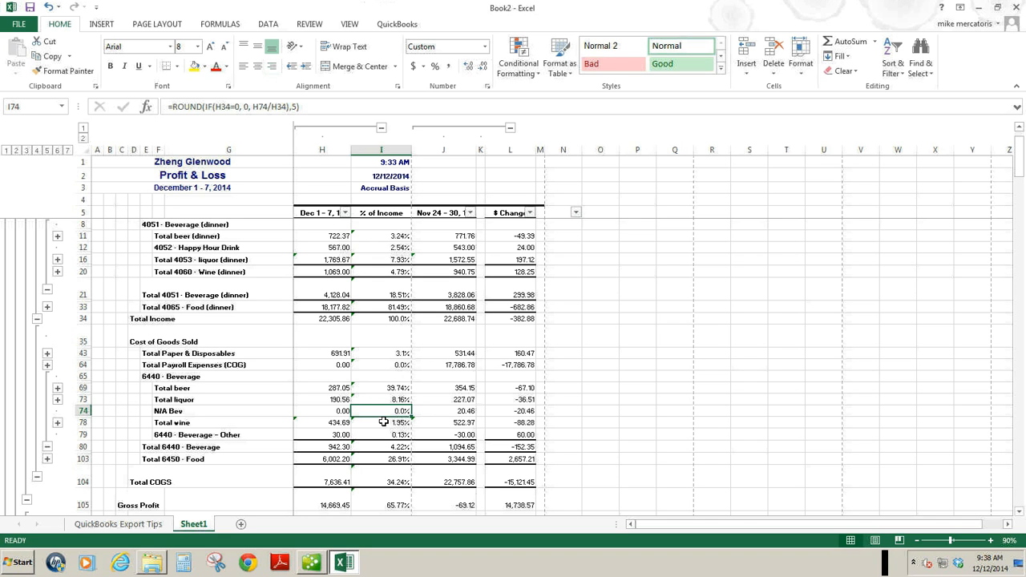
Replace the Total wine percentage in I78 with =H78/H20 to express wine cost as a share of wine sales.
left_click(384, 421)
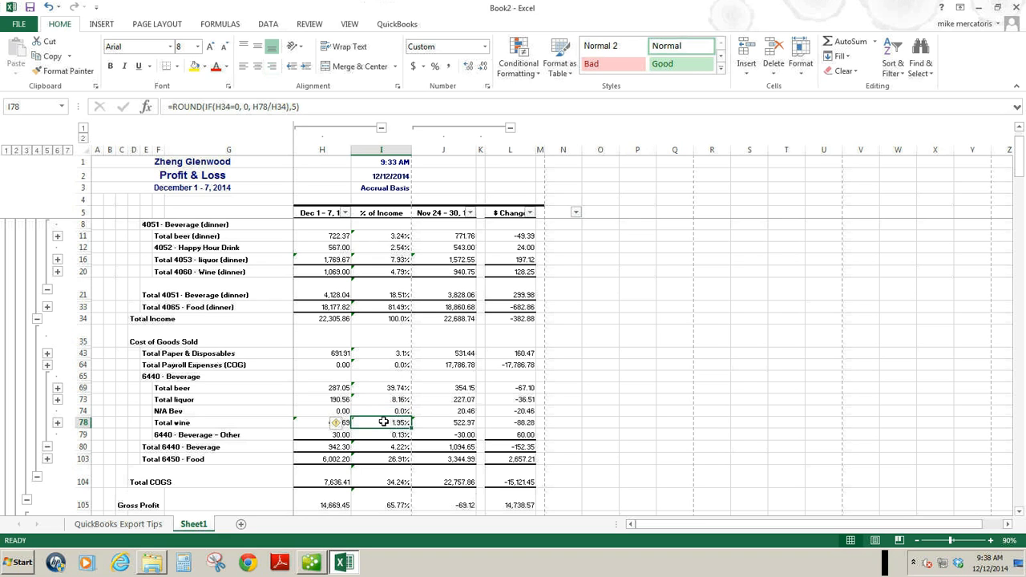
type("=")
left_click(323, 422)
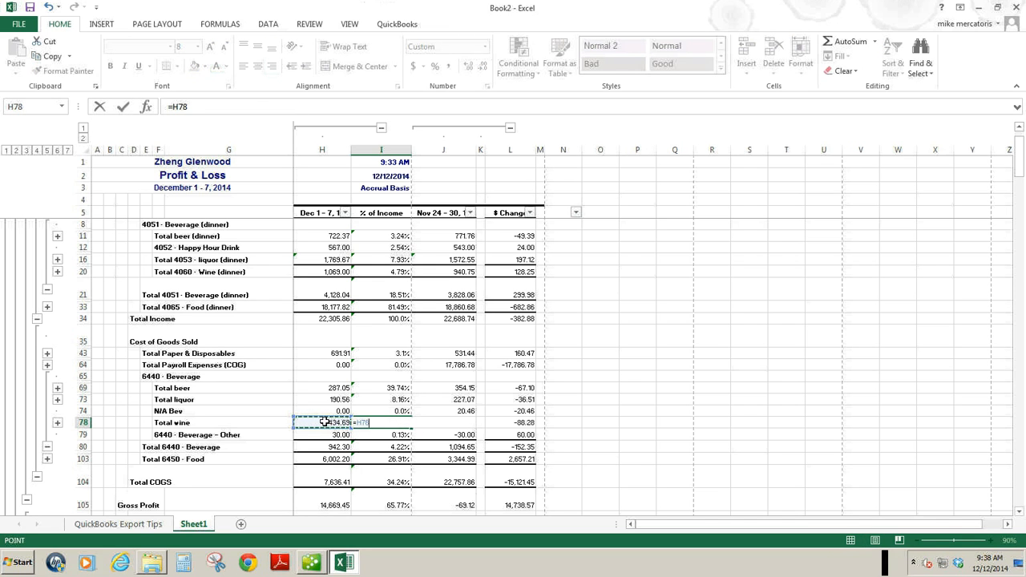
type("/")
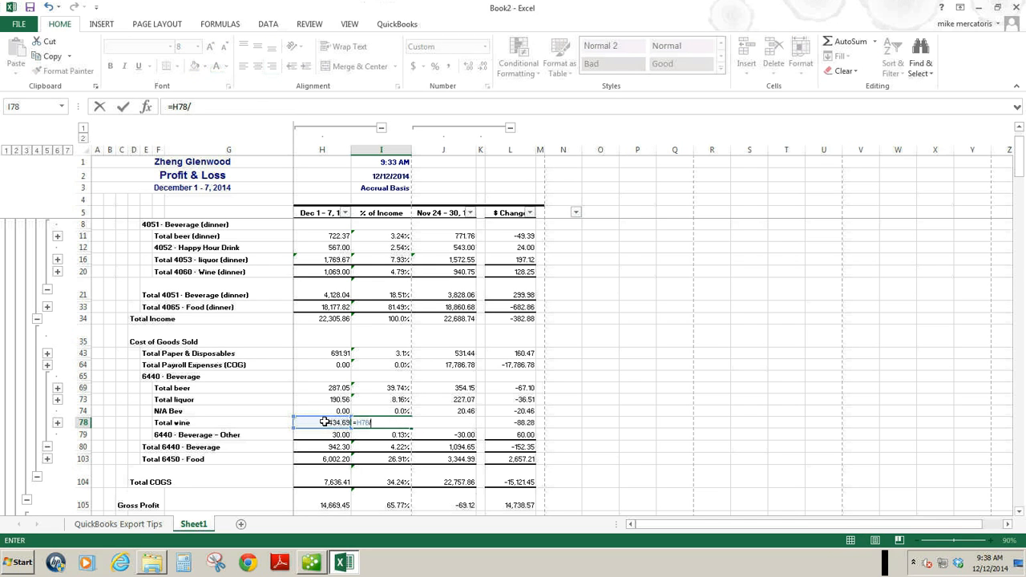
left_click(336, 272)
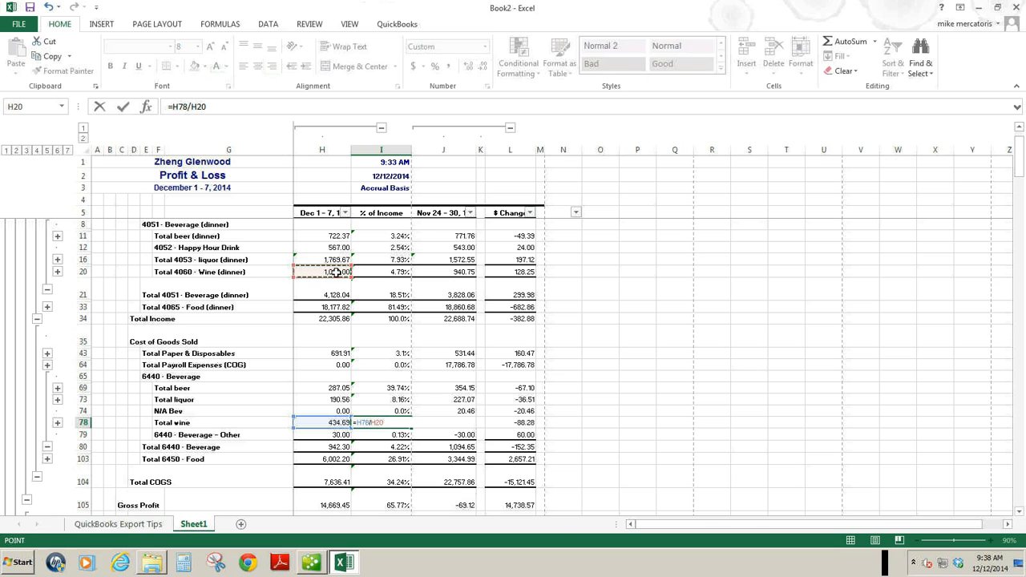
key("ctrl+Return")
key("Down")
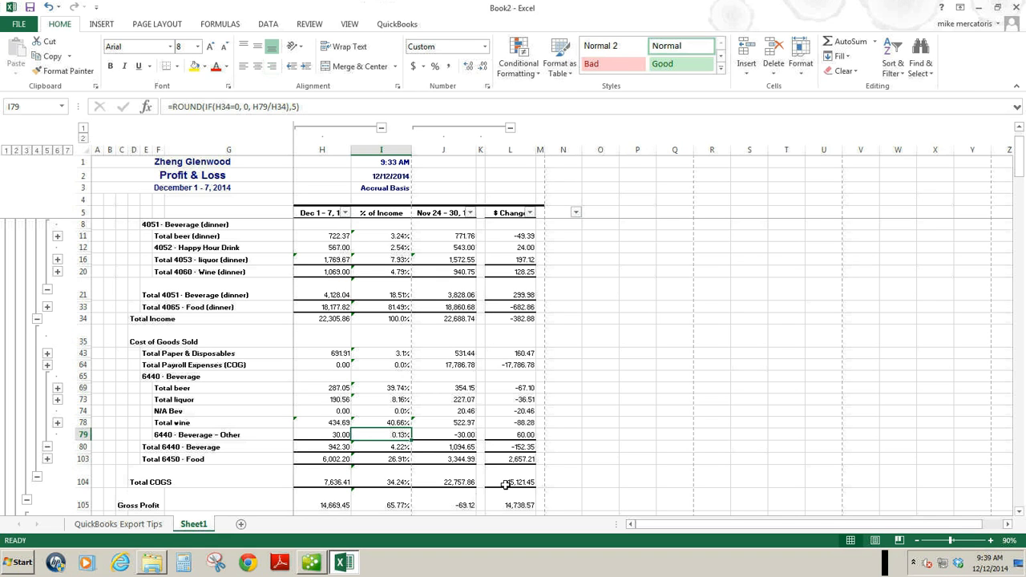
Replace the Total 6440 Beverage percentage in I80 with =H80/H21, dividing total beverage cost by total beverage sales.
left_click(386, 447)
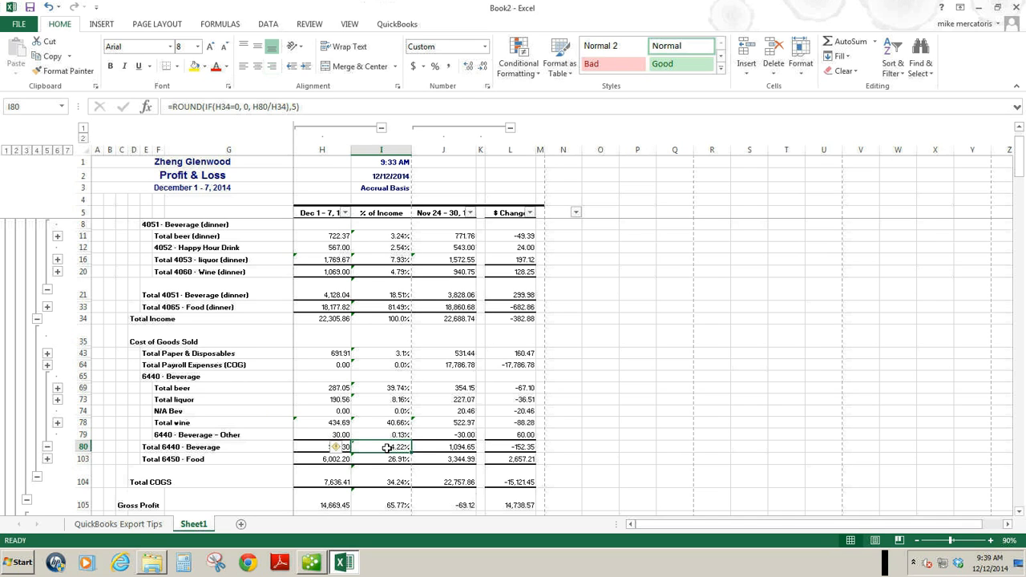
type("=")
left_click(327, 445)
type("/")
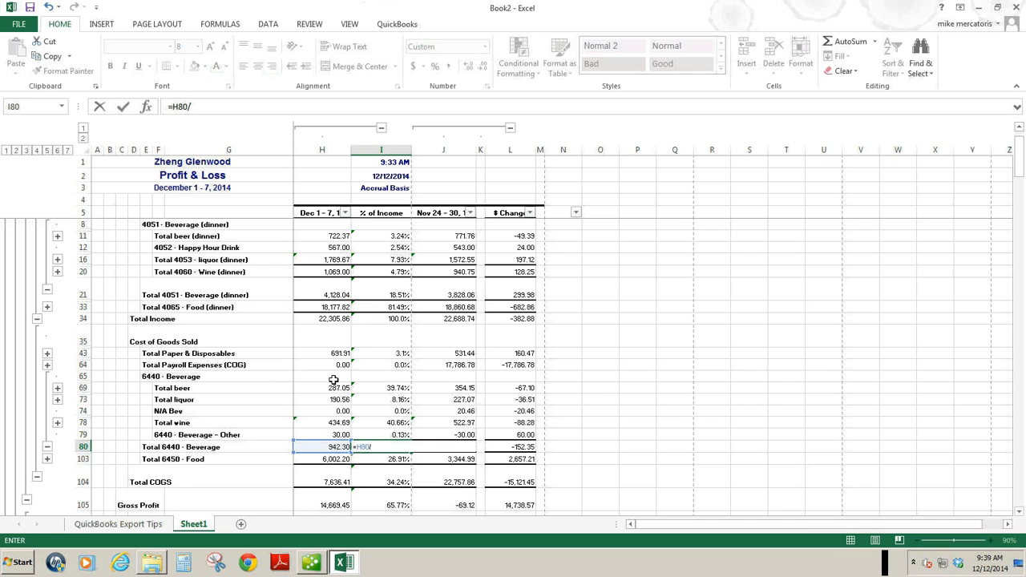
left_click(343, 295)
key("Return")
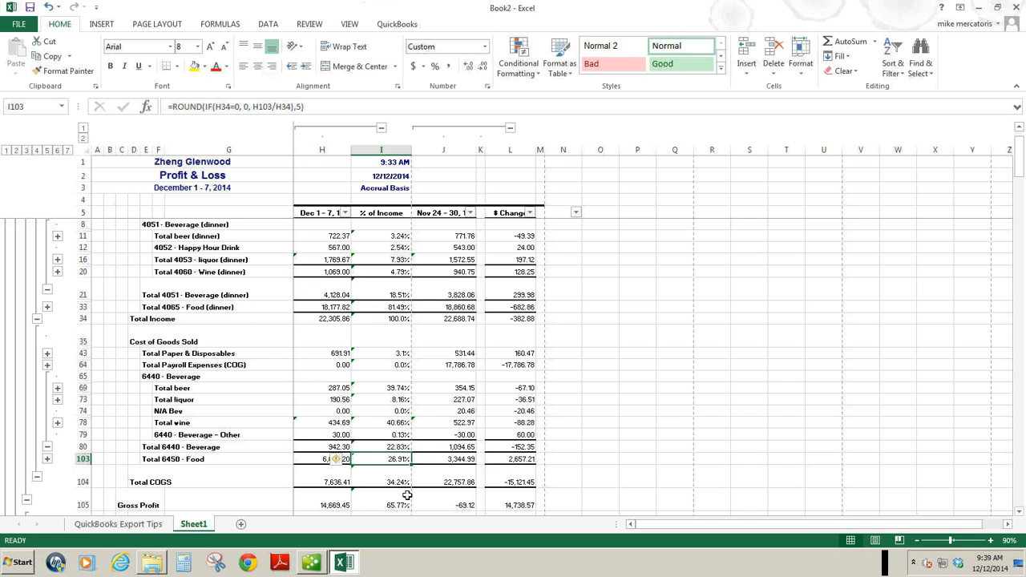
Replace the Total 6450 Food percentage in I103 with =H103/H33 to express food cost as a share of food sales.
type("=")
left_click(340, 459)
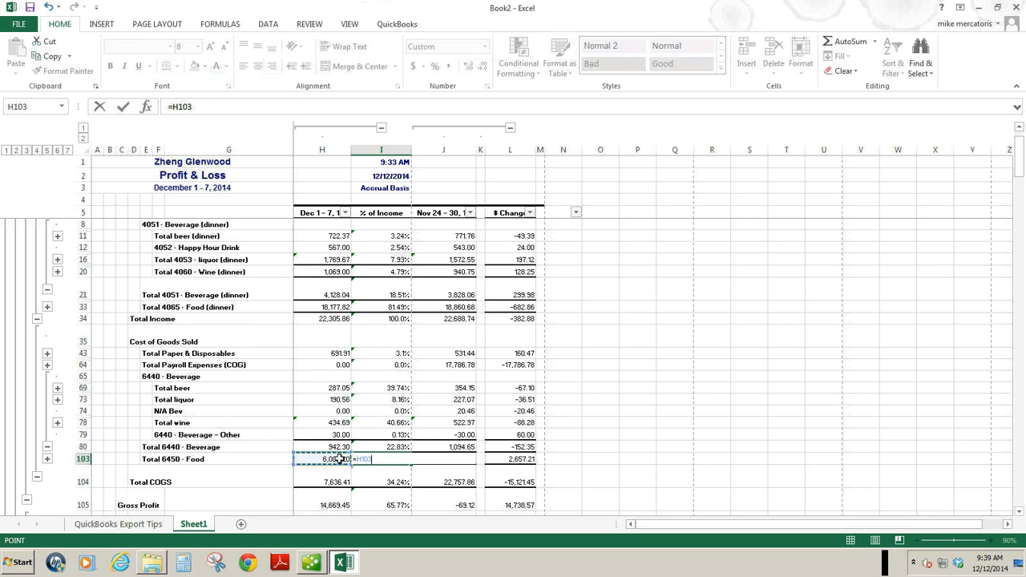
type("/")
left_click(312, 306)
key("Return")
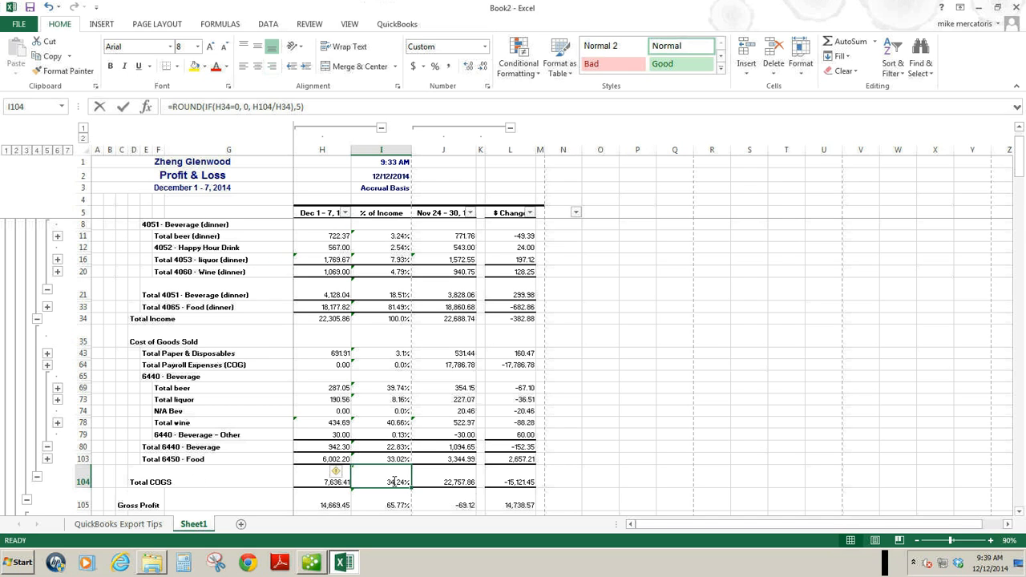
Replace the Total COGS percentage in I104 with =H104/H34, dividing total cost of goods sold by Total Income.
type("=")
left_click(318, 481)
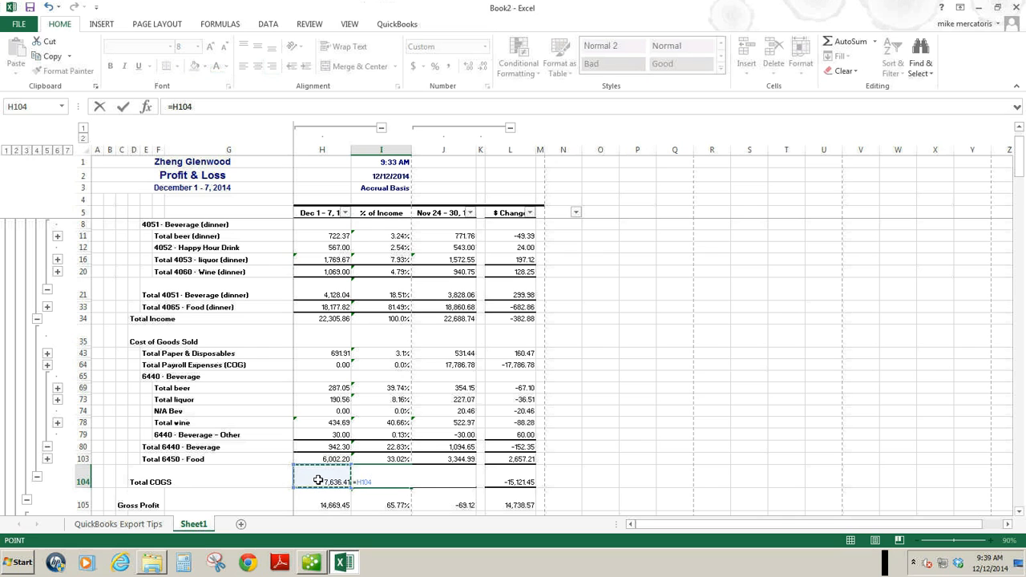
type("/")
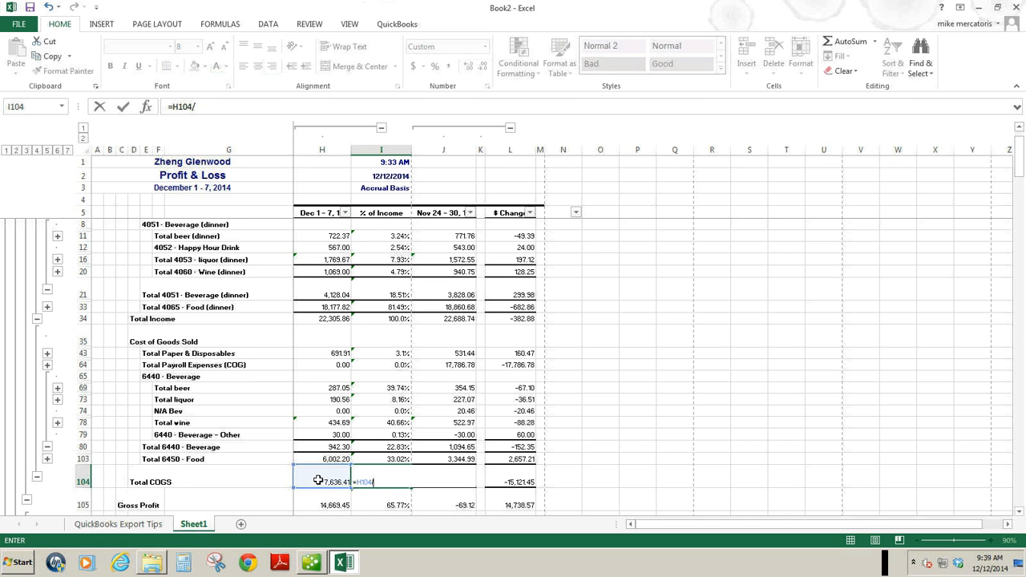
left_click(321, 318)
key("Return")
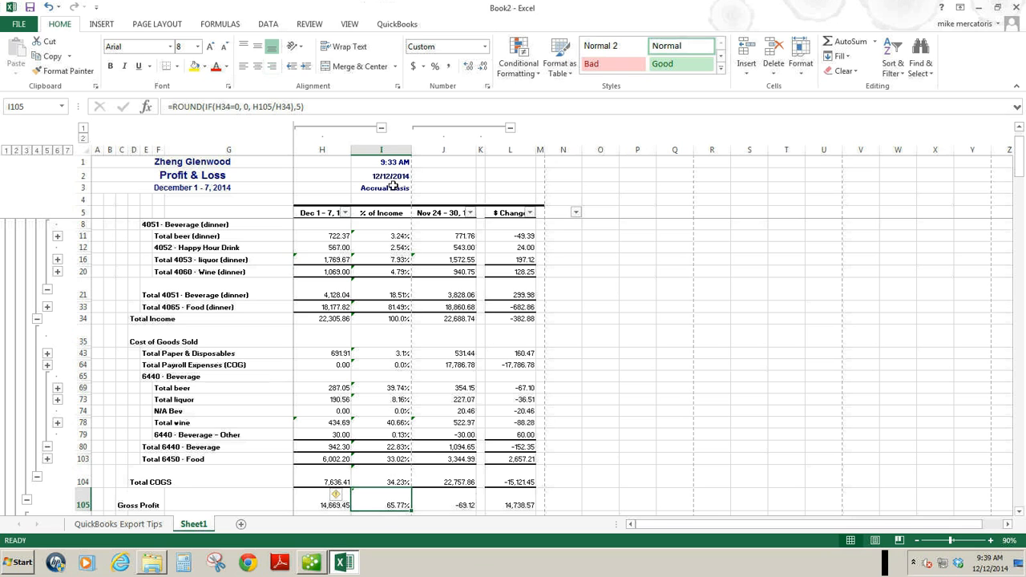
Copy the % of Income column I into column K, beside the Nov 24 - 30 amounts.
left_click(391, 149)
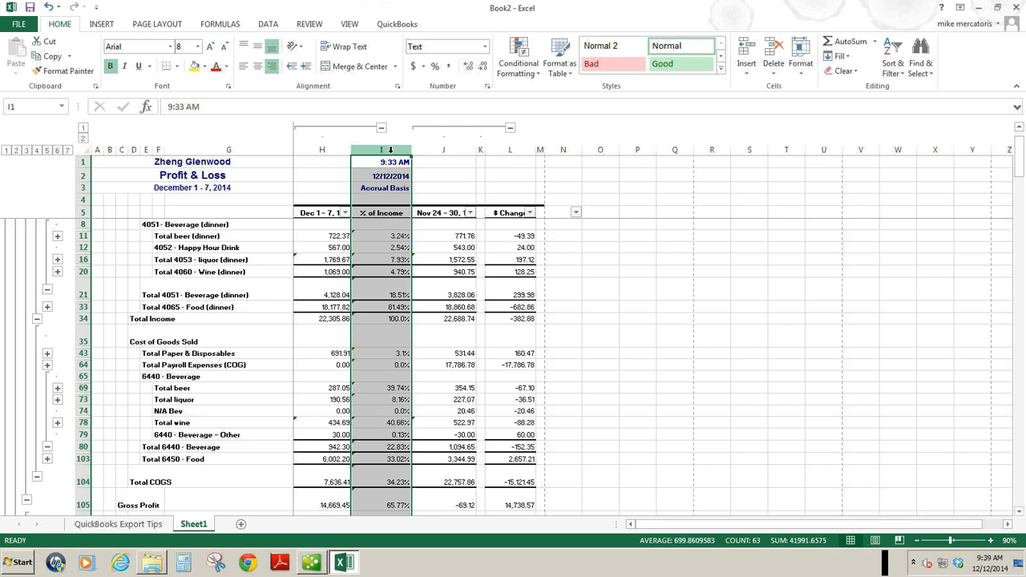
right_click(391, 151)
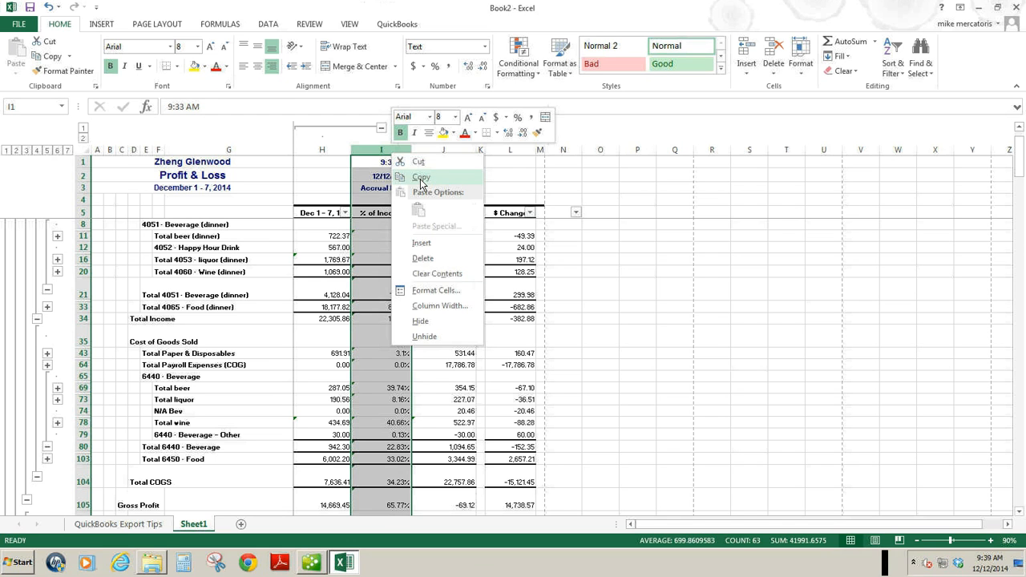
left_click(421, 177)
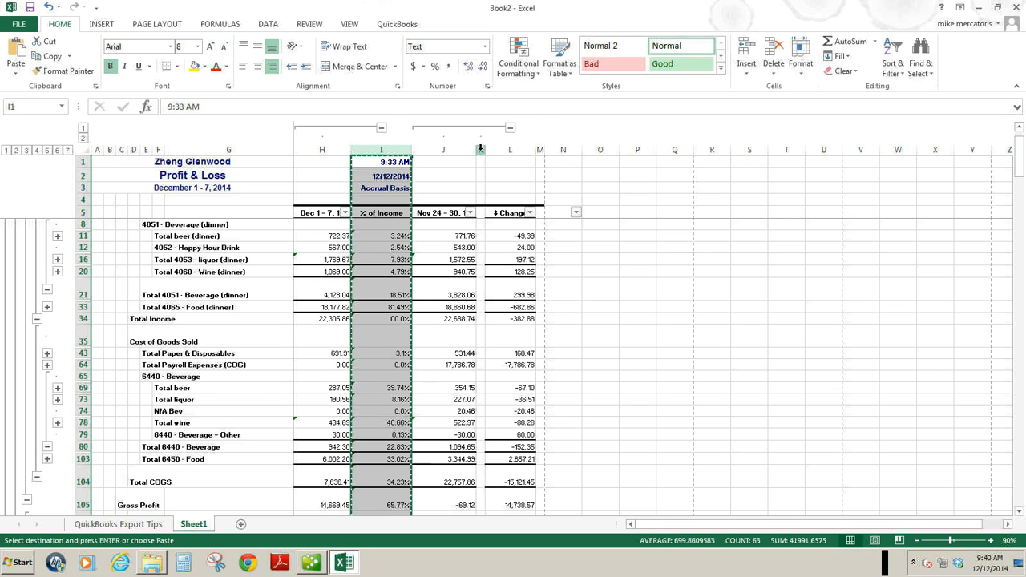
left_click(480, 149)
right_click(480, 149)
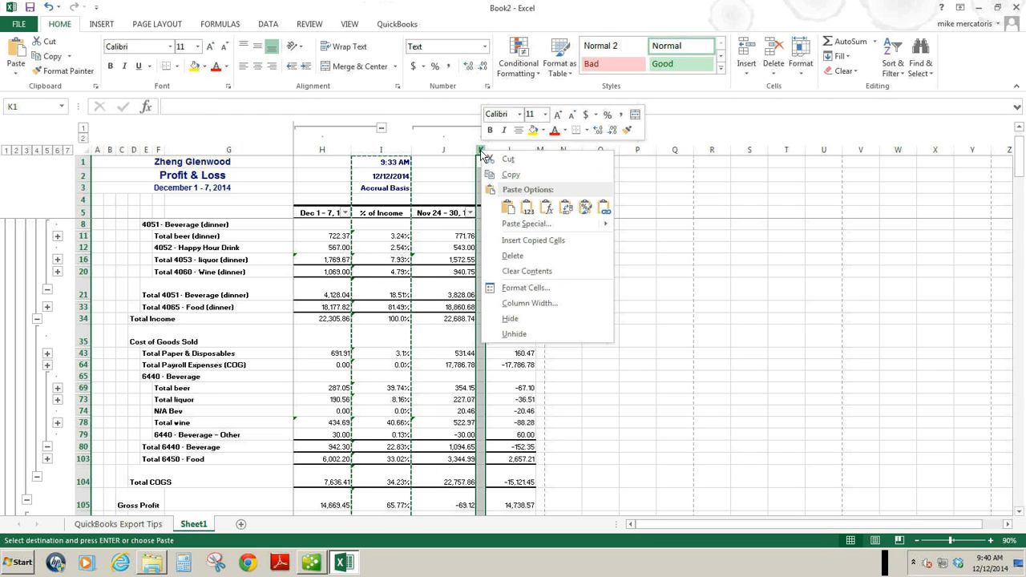
left_click(508, 207)
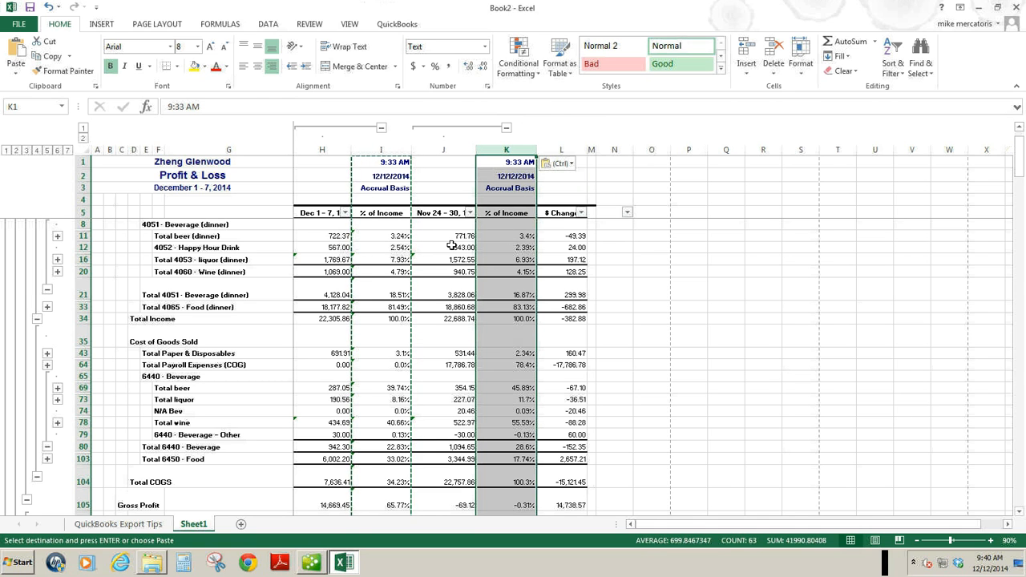
Try pasting the copied % of Income column into empty column P, and undo that paste.
left_click(687, 150)
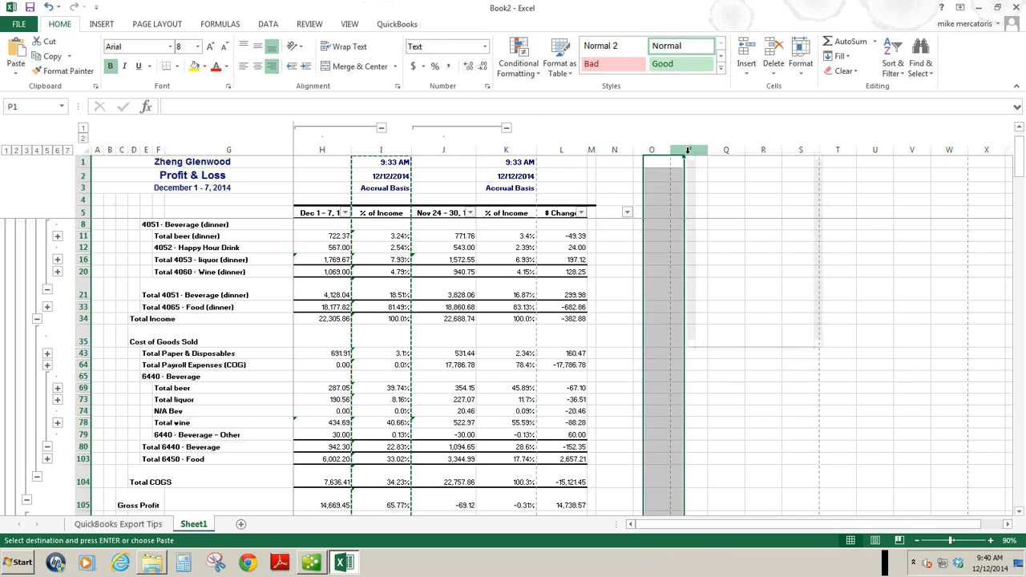
right_click(686, 150)
left_click(712, 210)
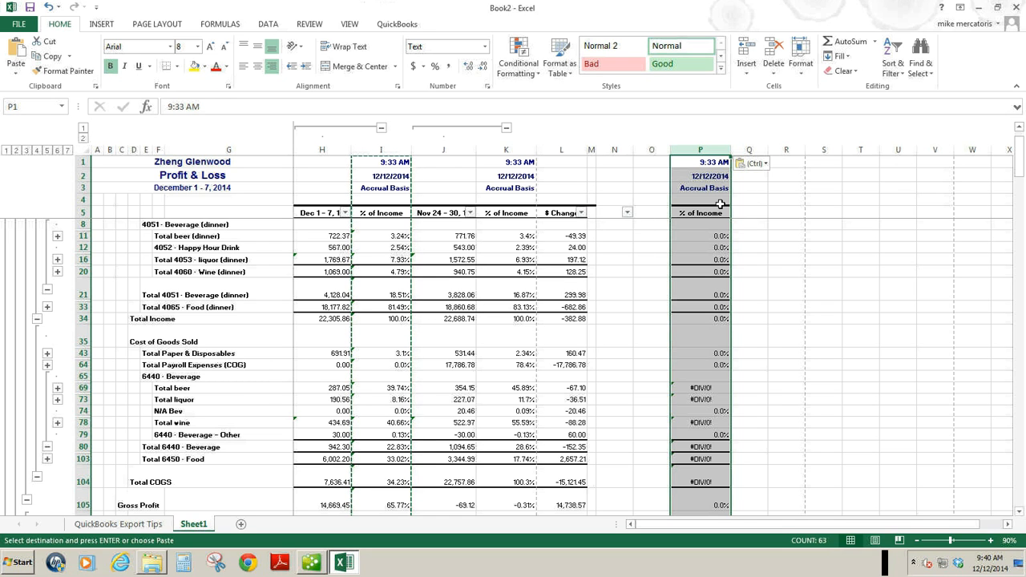
key("ctrl+z")
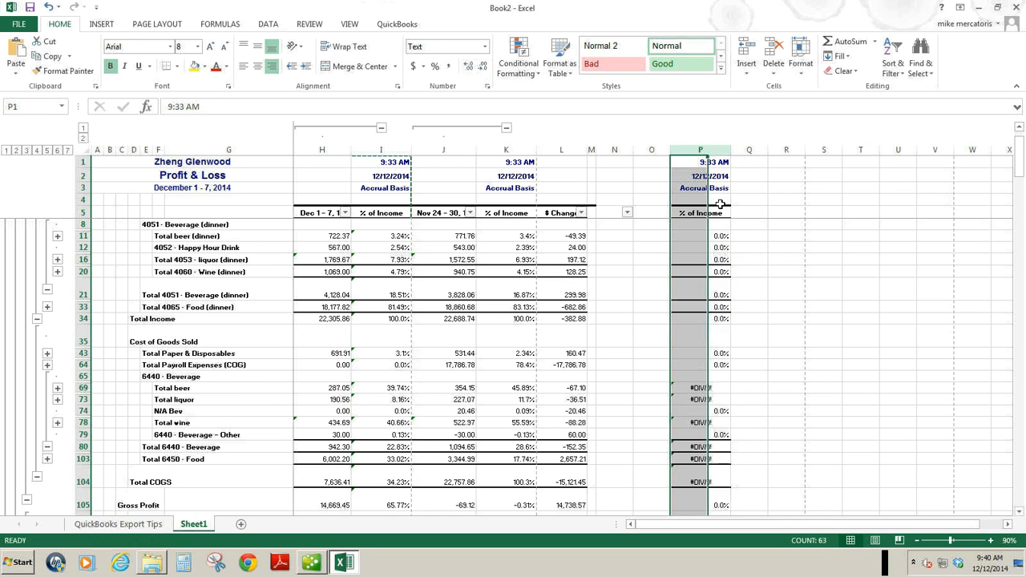
Undo the paste of the % of Income column into column P.
key("ctrl+z")
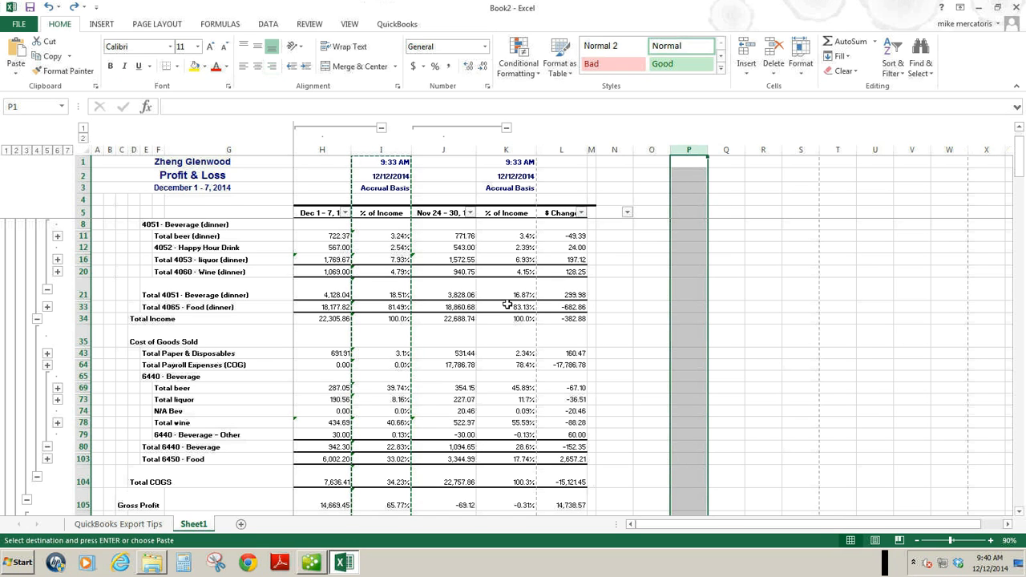
Compare the Total beer cost percentage formulas in I69 and K69 for the two weeks.
left_click(1019, 512)
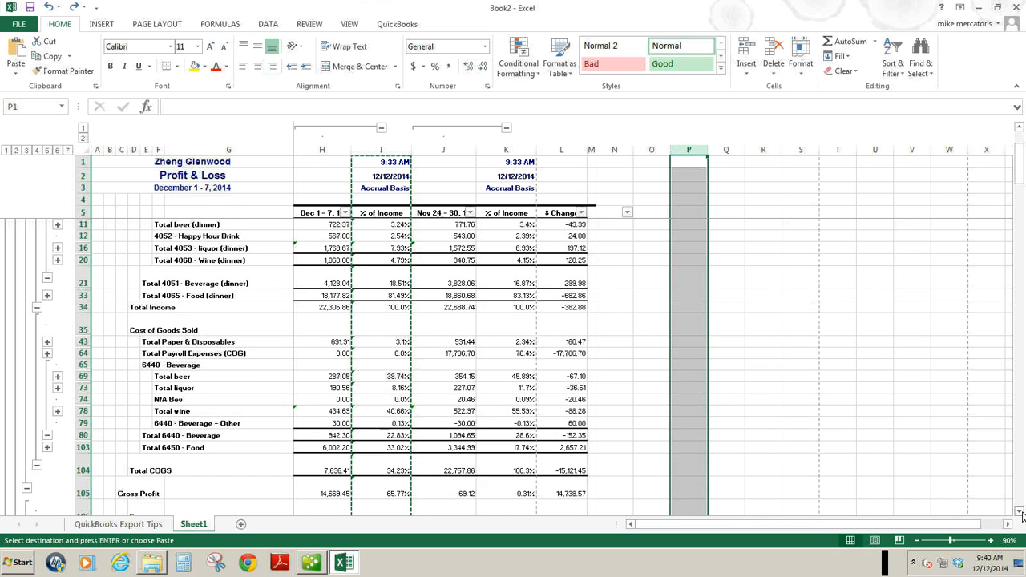
left_click(1020, 511)
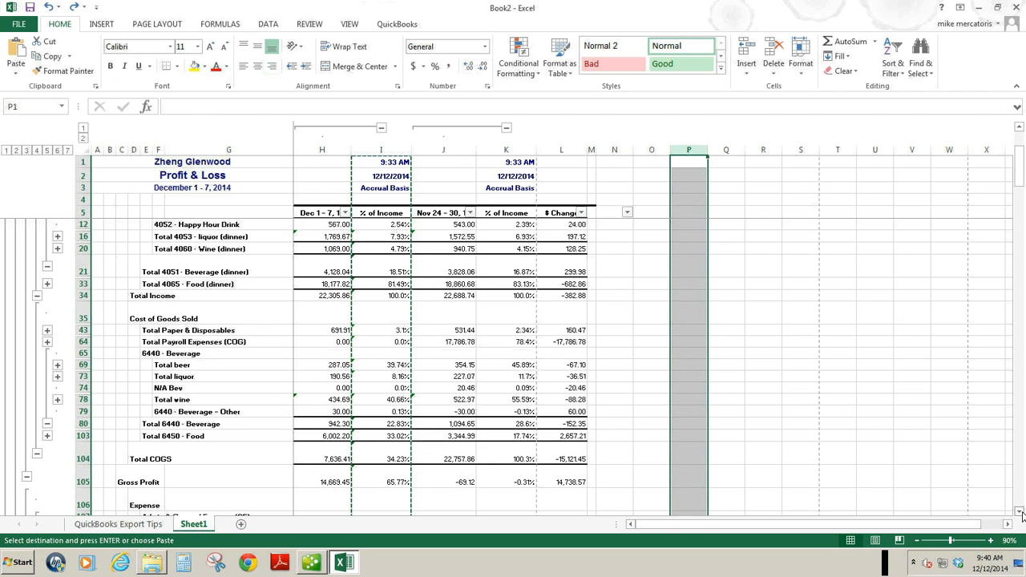
left_click(1019, 511)
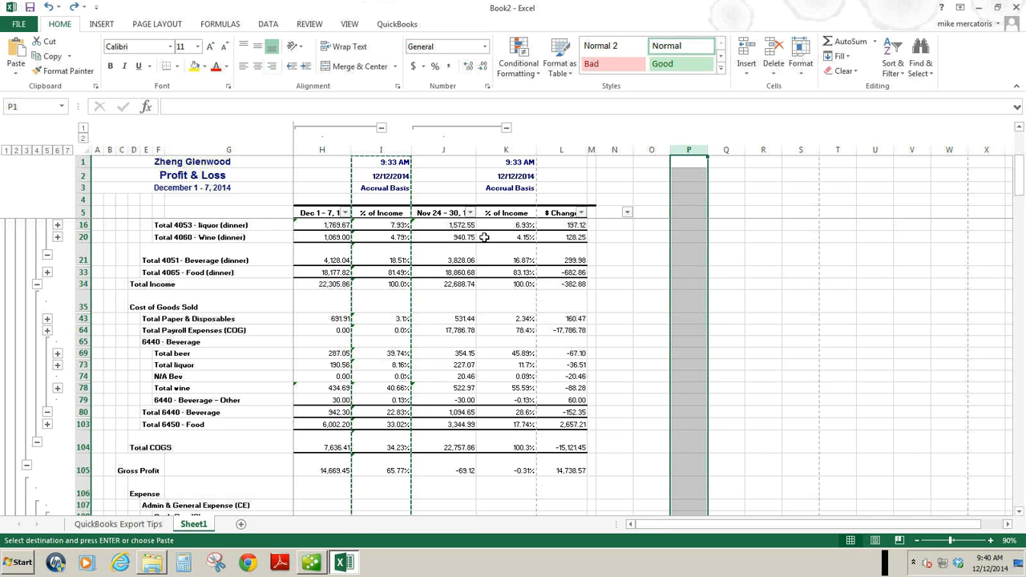
left_click_drag(1020, 173, 1020, 166)
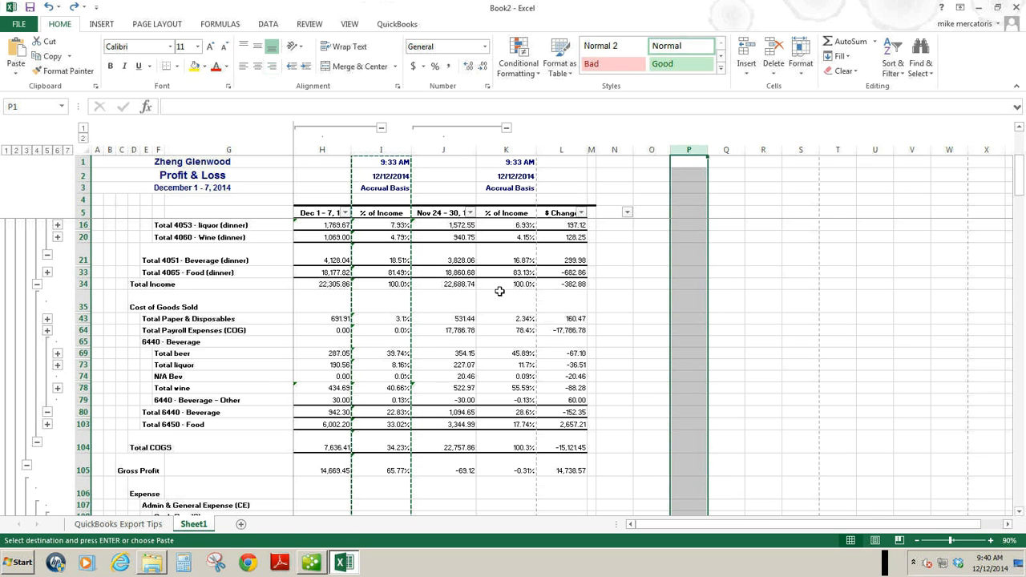
left_click(384, 352)
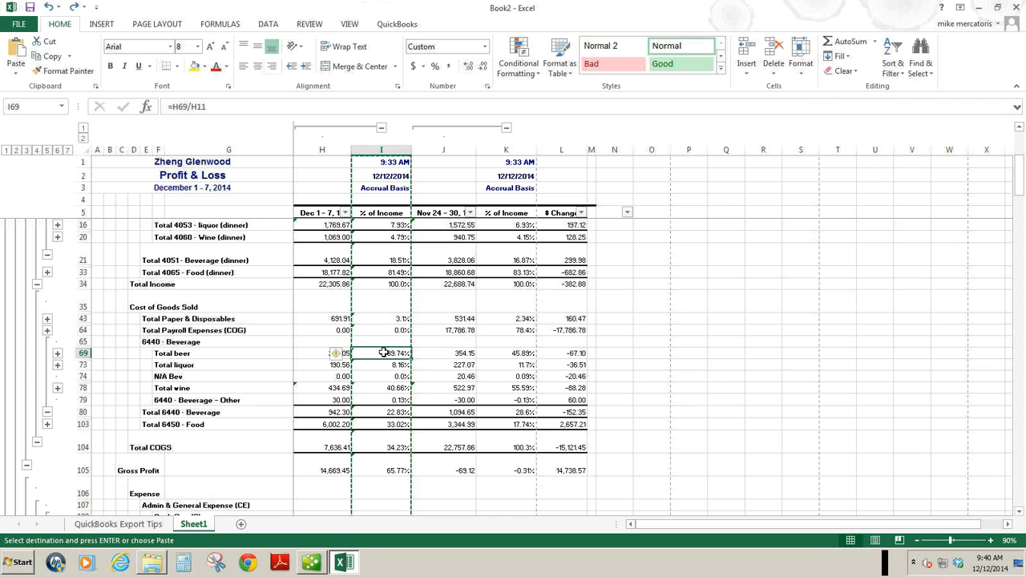
double_click(384, 353)
key("Return")
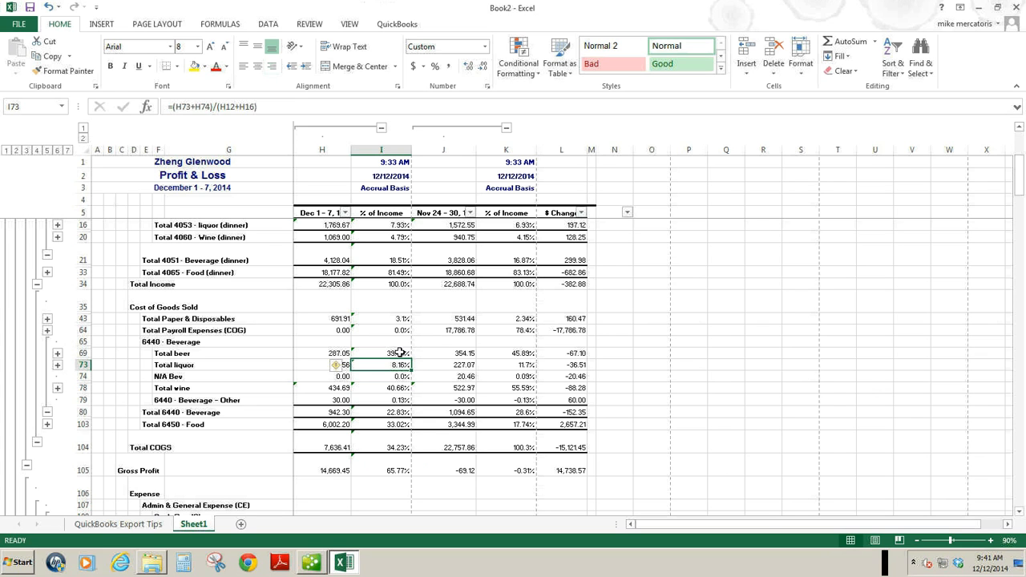
left_click(399, 353)
left_click(519, 353)
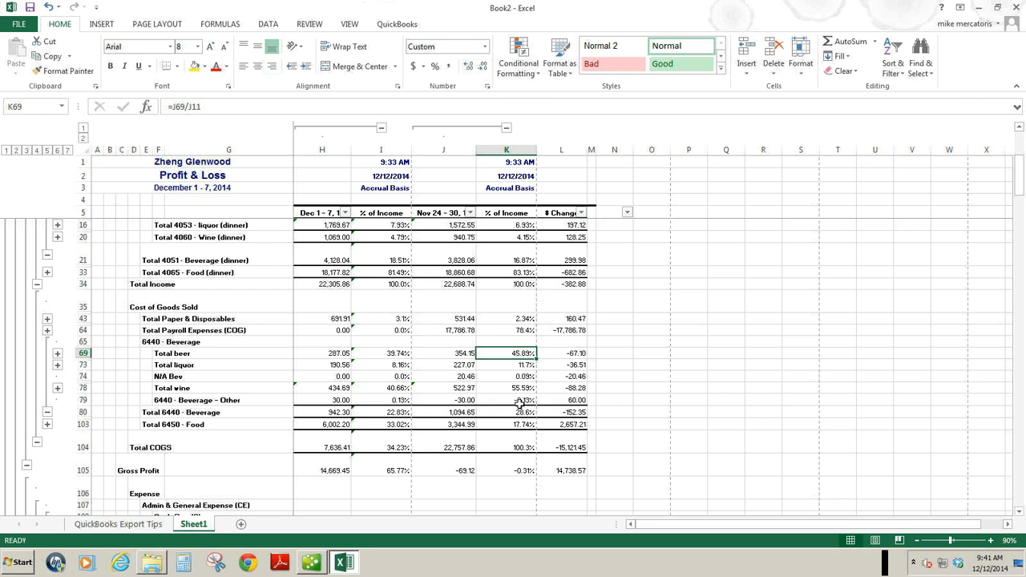
Clear the N/A Bev percentage in K74 for the Nov 24 - 30 week.
left_click(530, 377)
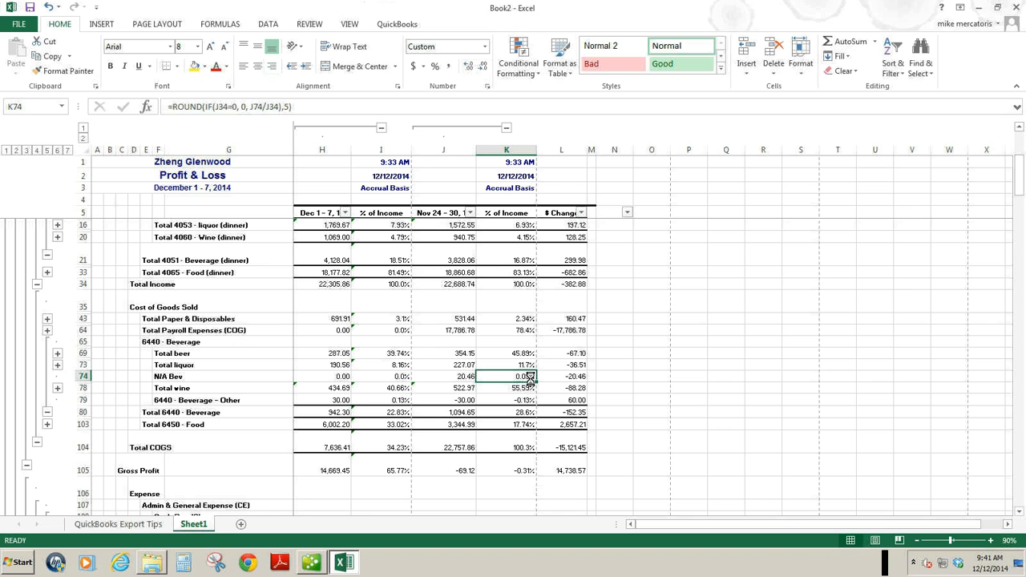
key("Delete")
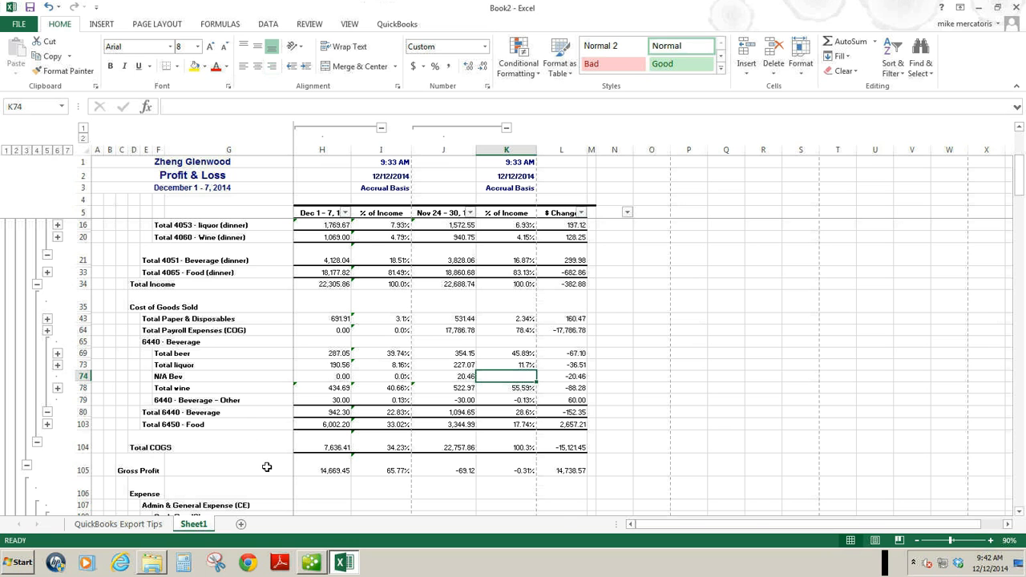
Expand the 6450 Food group to review its dry goods, meat and produce lines, and collapse it again.
left_click(47, 425)
scroll(872, 453, "down", 5)
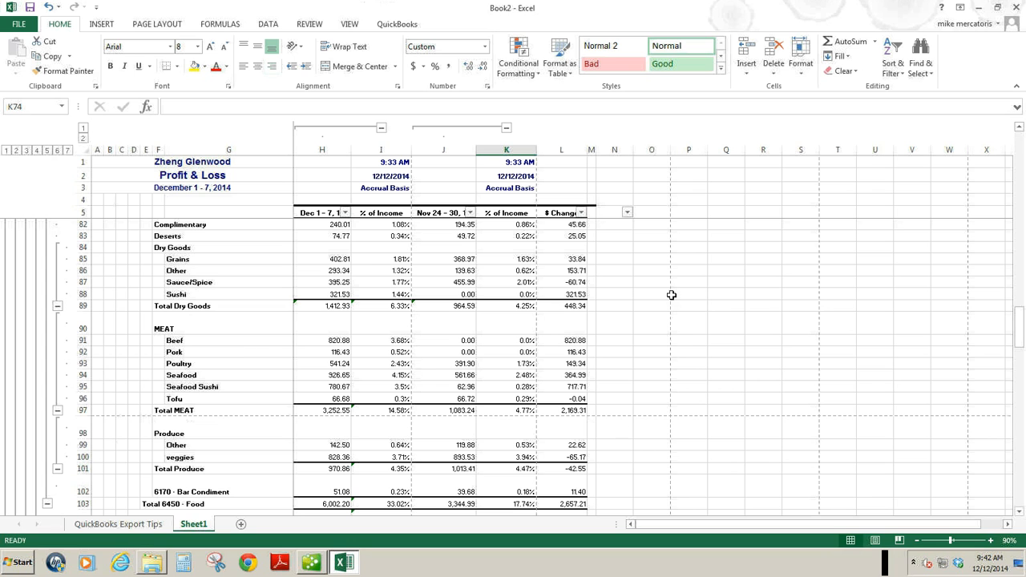
left_click(1019, 128)
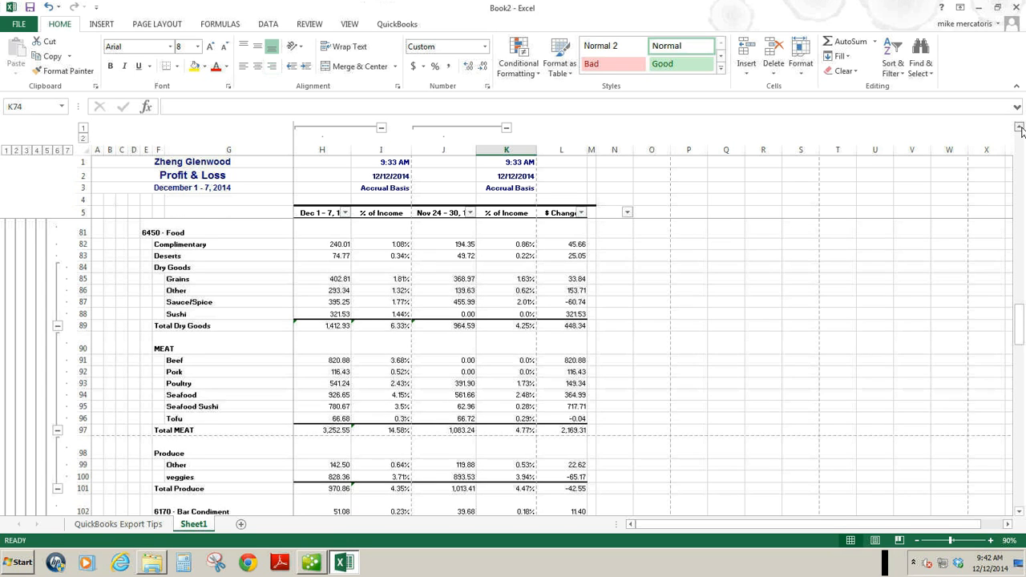
left_click(1019, 127)
left_click(1019, 128)
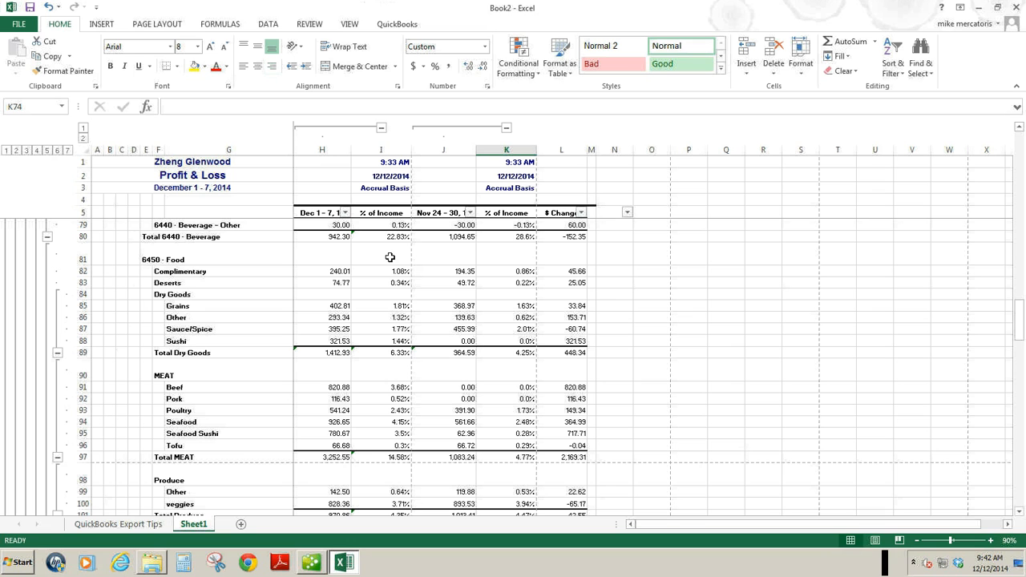
left_click(1020, 511)
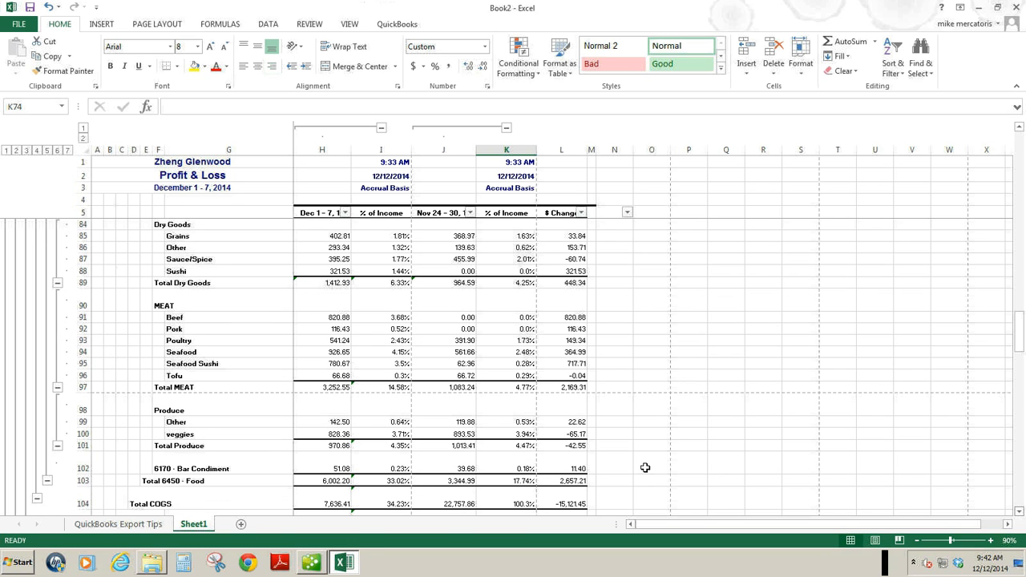
left_click(48, 480)
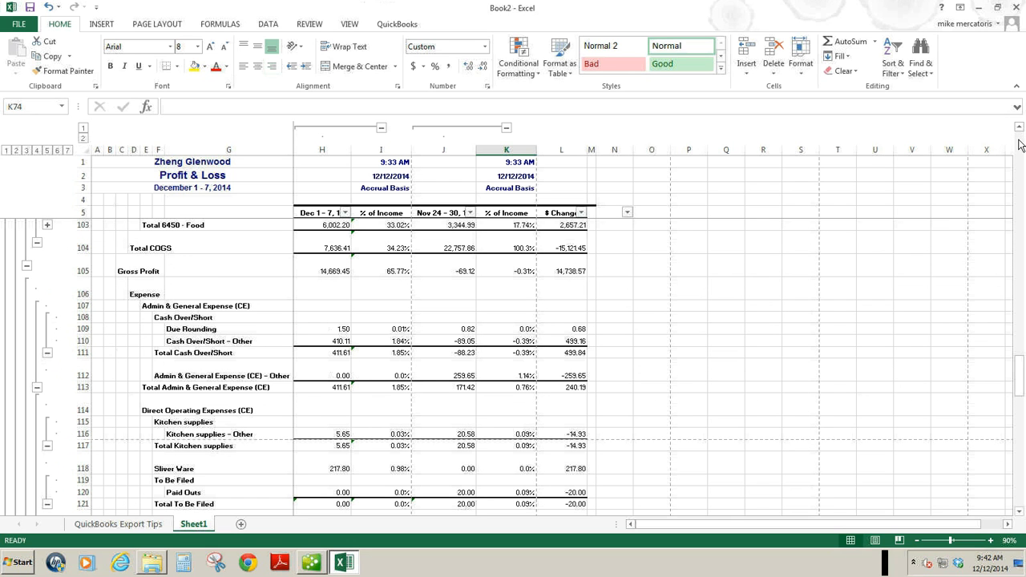
Copy the Nov 24 - 30 amount and % of Income columns J:K and paste them into columns N:O.
left_click(1019, 128)
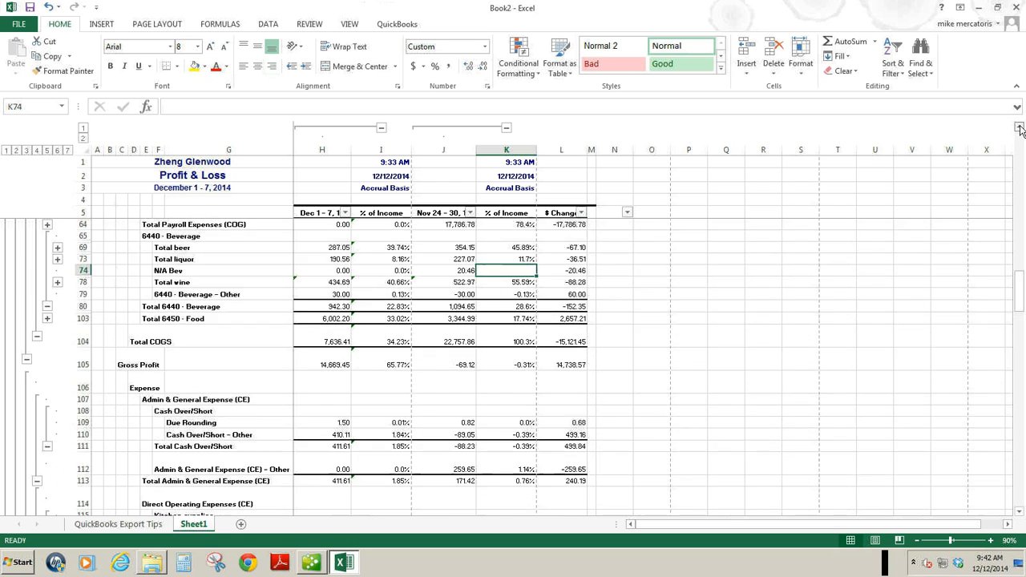
left_click_drag(1019, 129, 1018, 128)
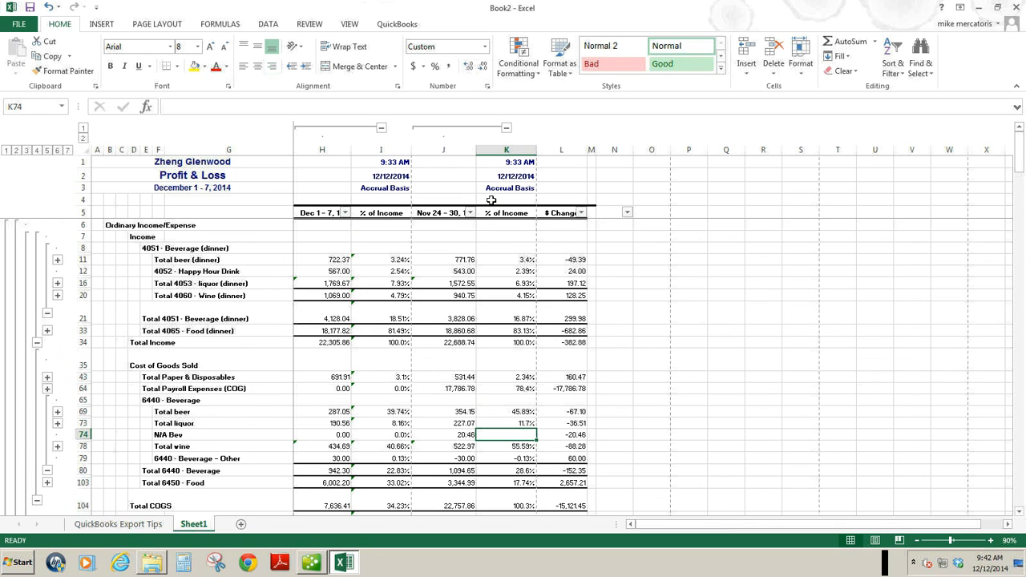
left_click_drag(431, 154, 512, 150)
right_click(511, 150)
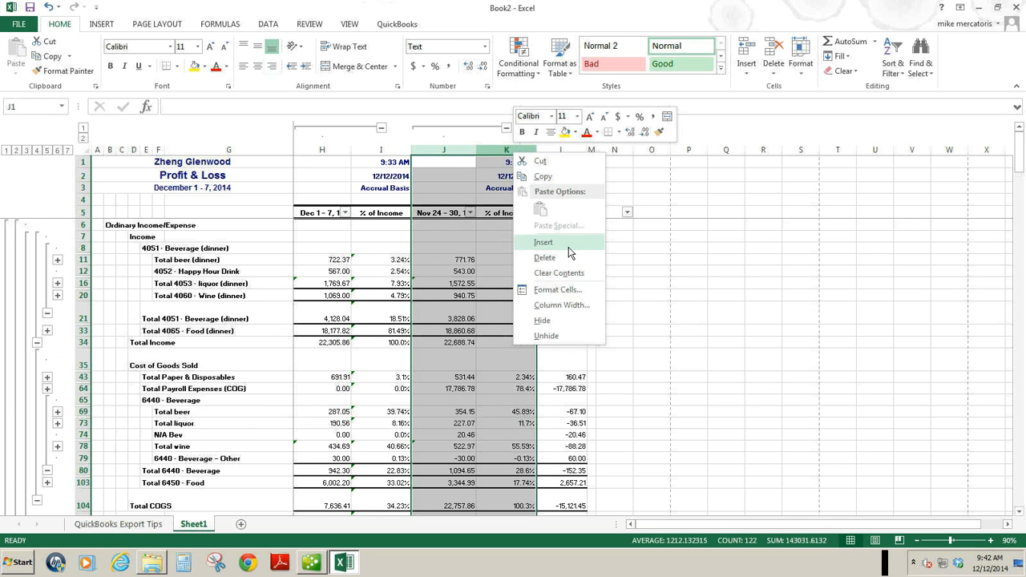
left_click(548, 178)
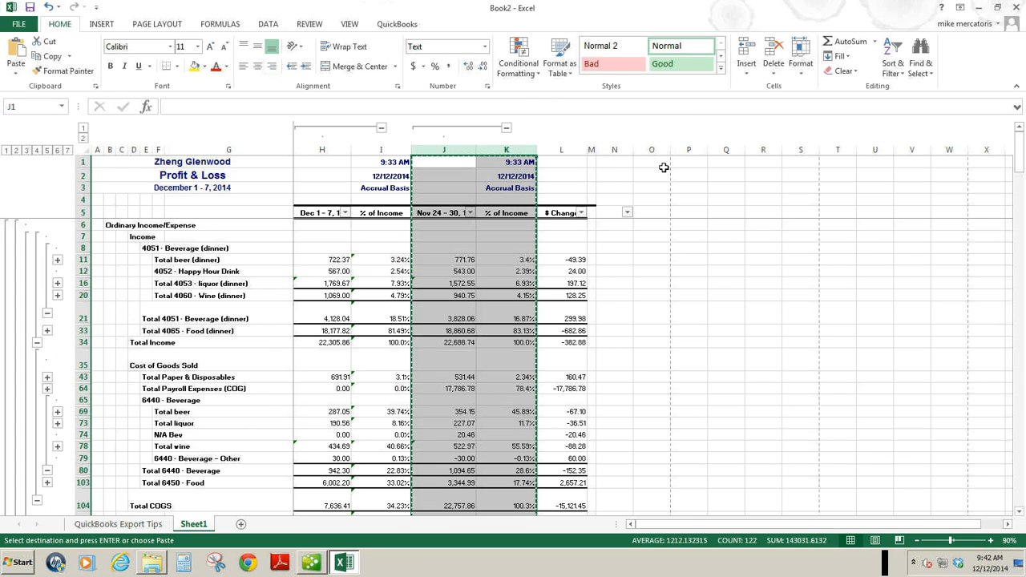
left_click(617, 149)
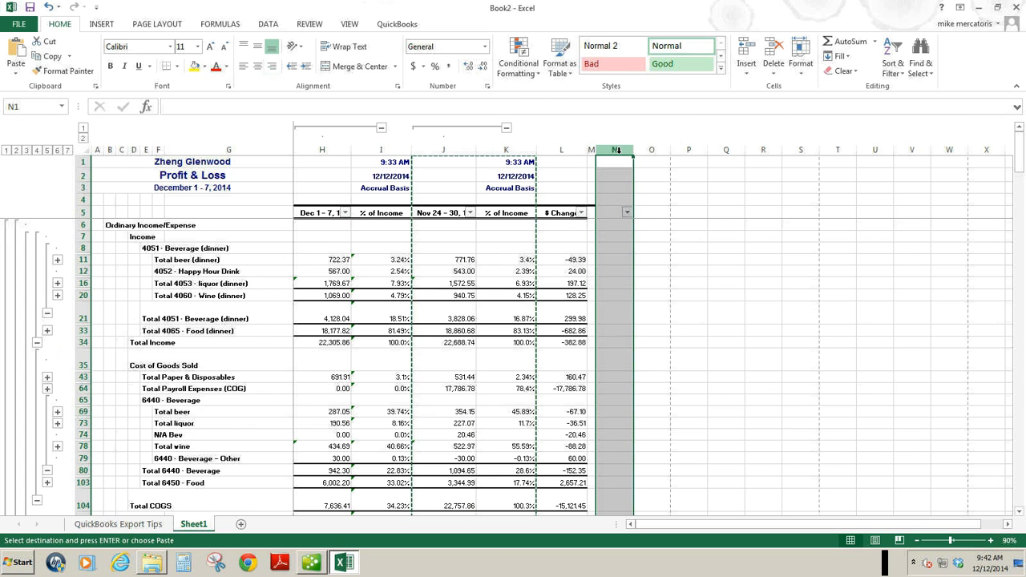
right_click(618, 152)
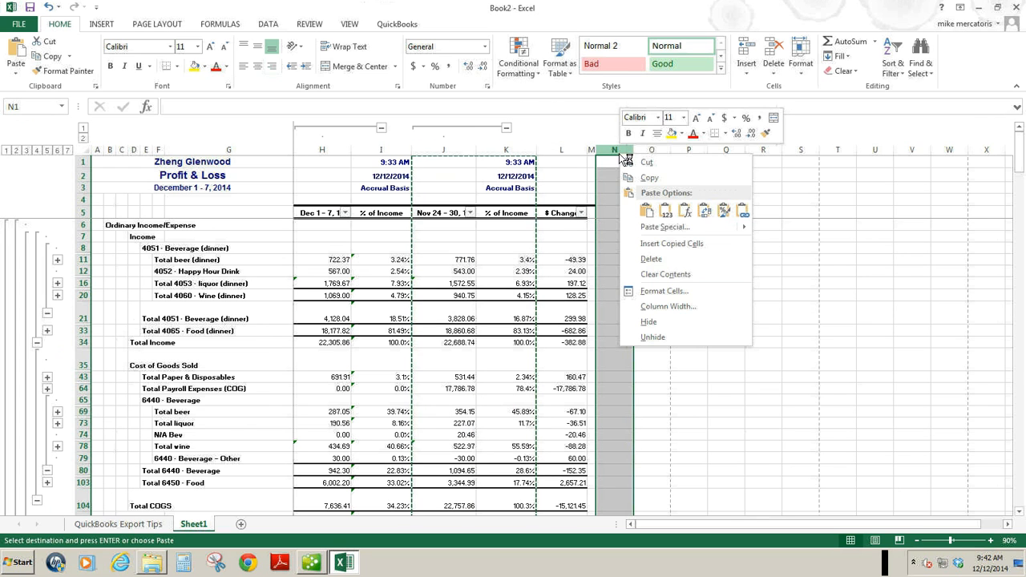
left_click(646, 210)
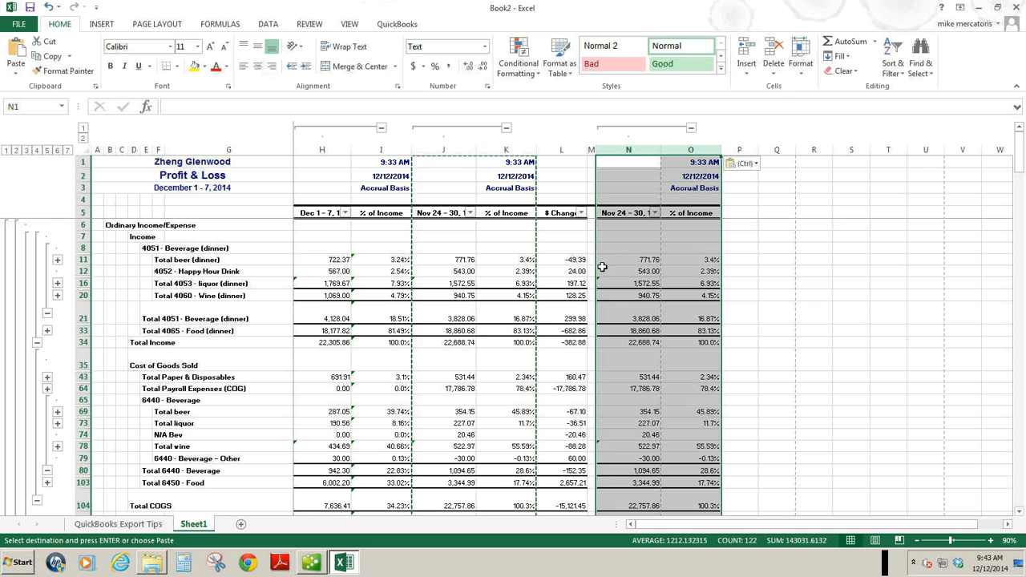
Replace the Total beer (dinner) amount in N11 with =H11+J11 to add both weeks.
left_click(638, 260)
left_click(637, 260)
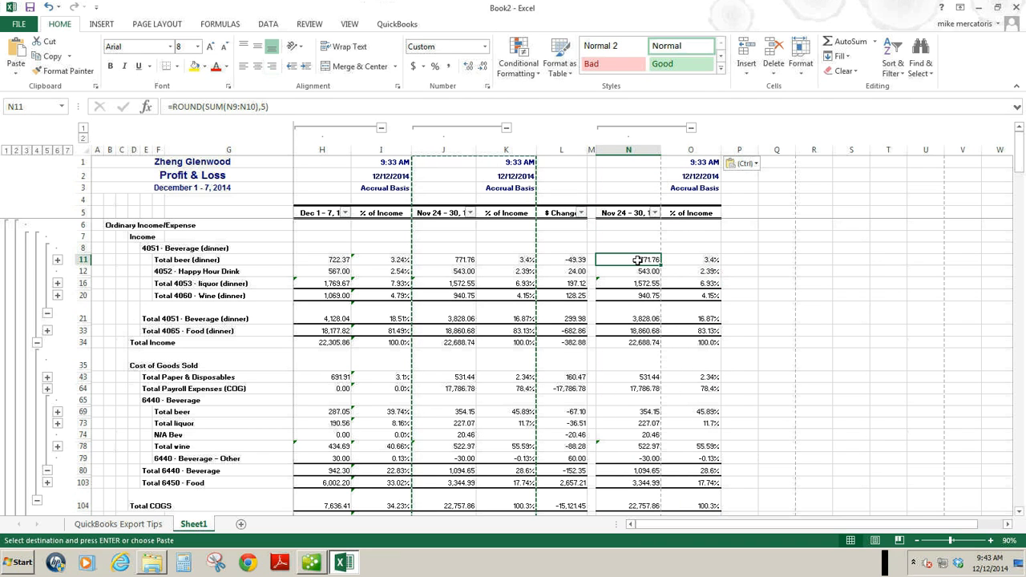
type("=")
left_click(336, 259)
type("+")
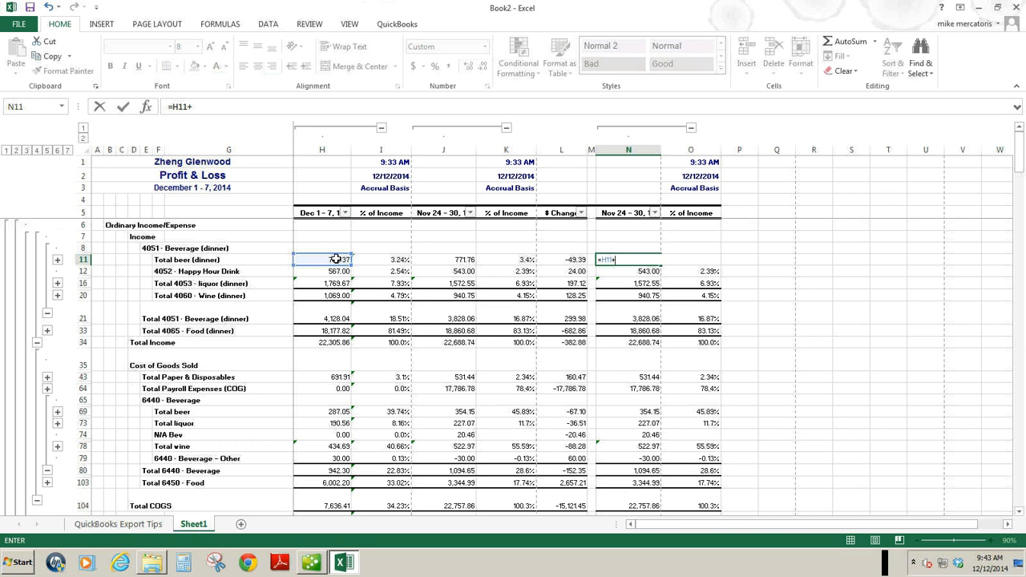
left_click(457, 261)
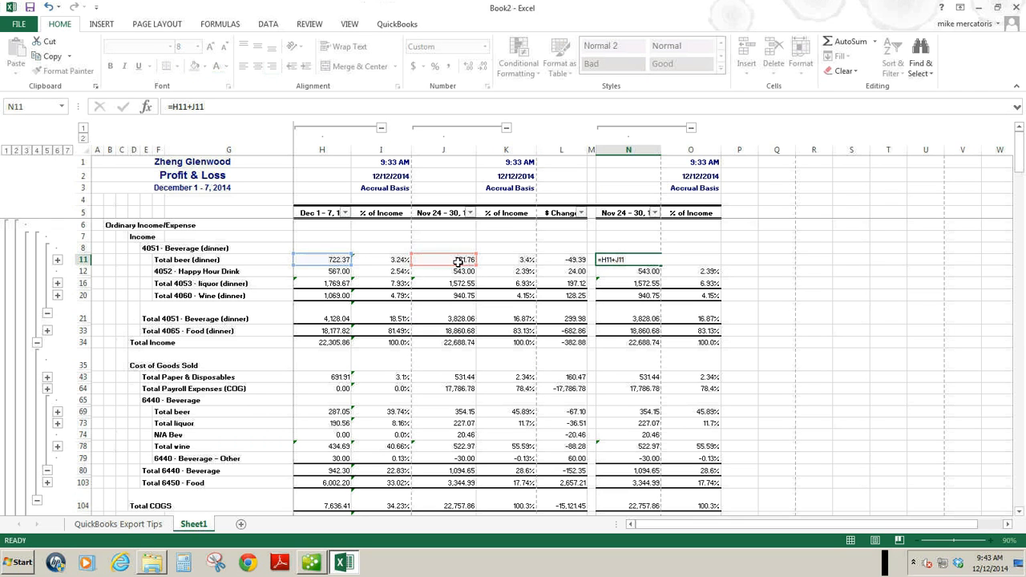
key("Return")
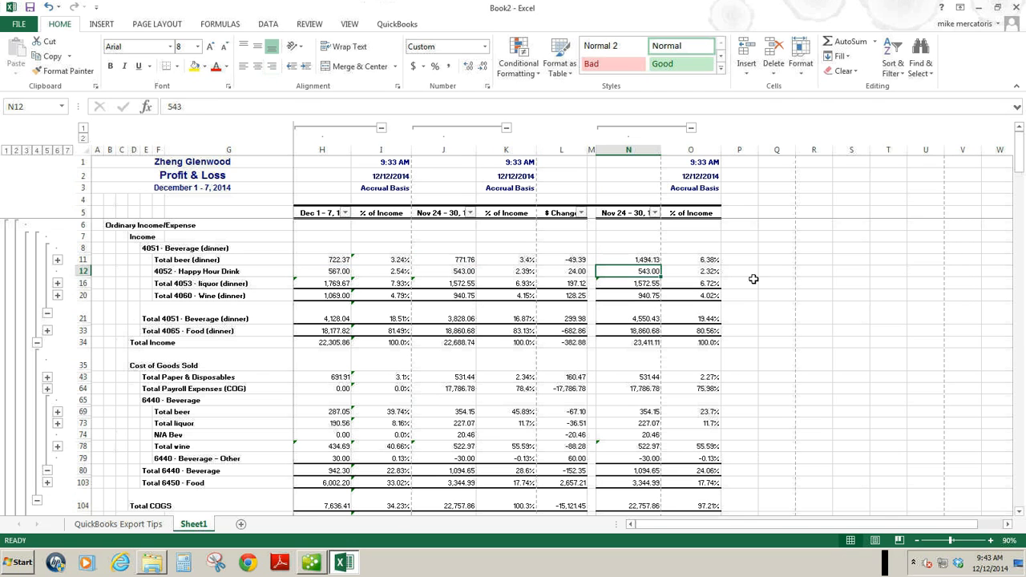
Copy the N11 sum and paste only its formula down column N from row 11 to Gross Profit in row 105.
right_click(645, 263)
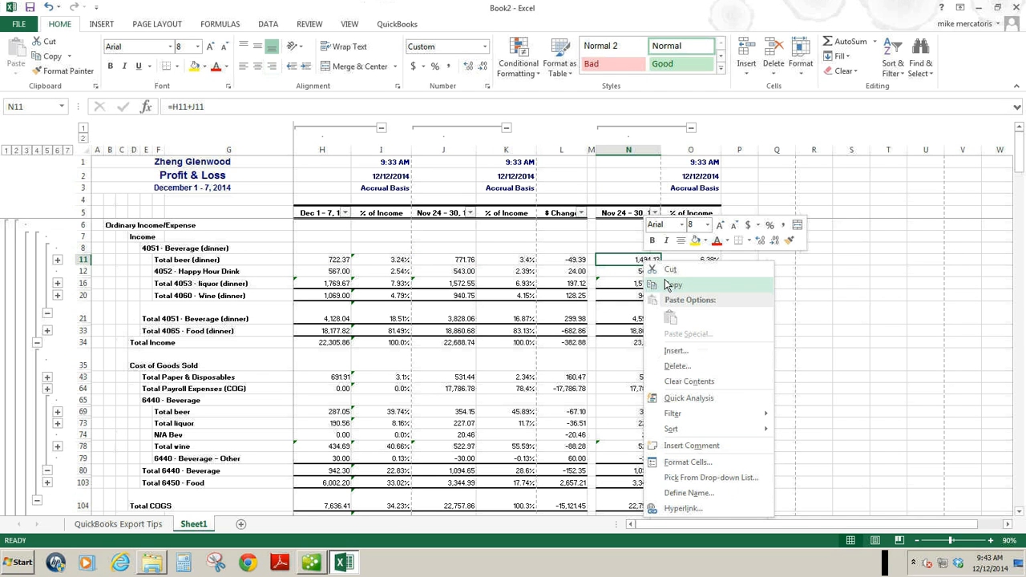
left_click(669, 286)
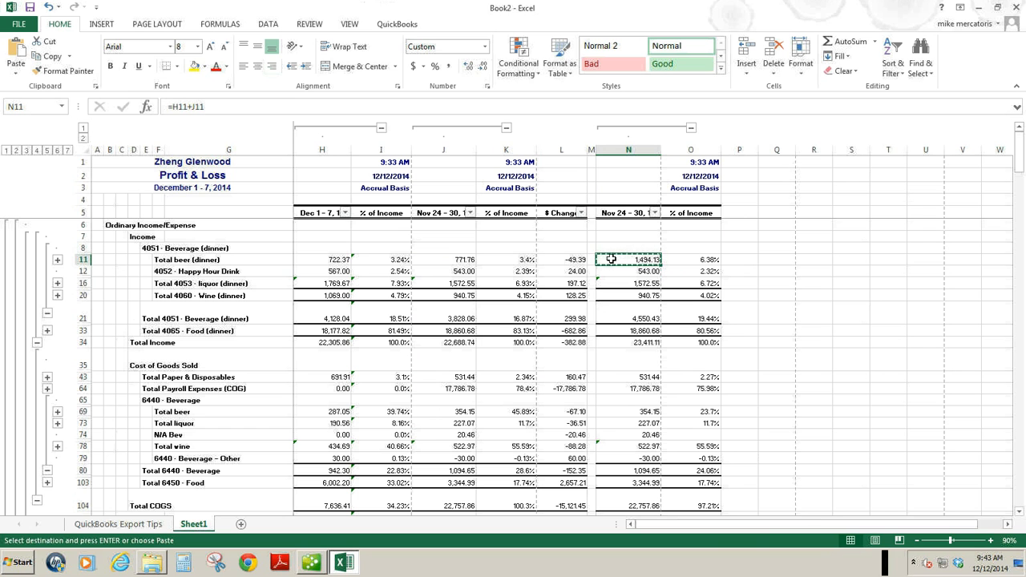
left_click_drag(628, 260, 638, 417)
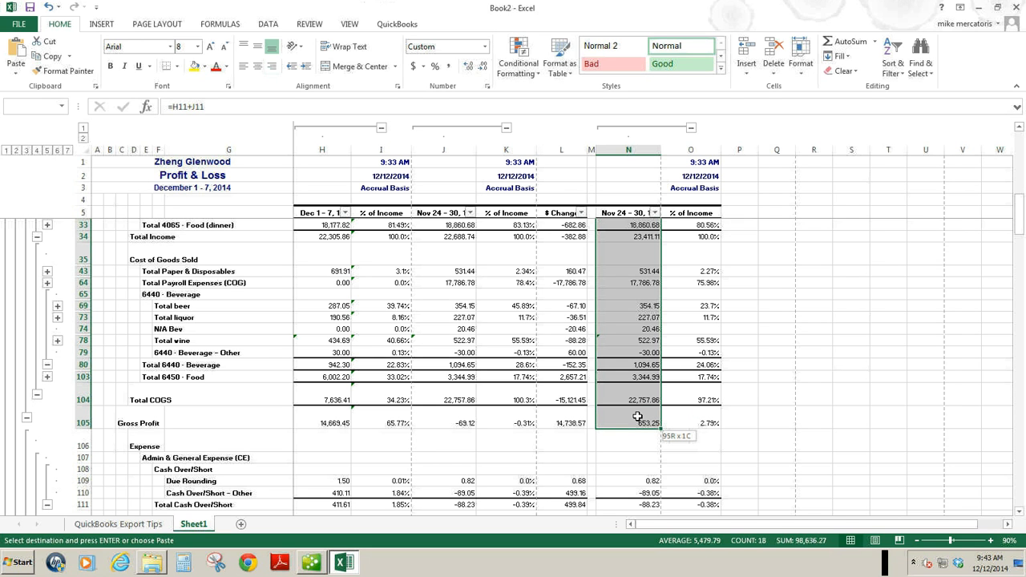
left_click_drag(637, 417, 637, 417)
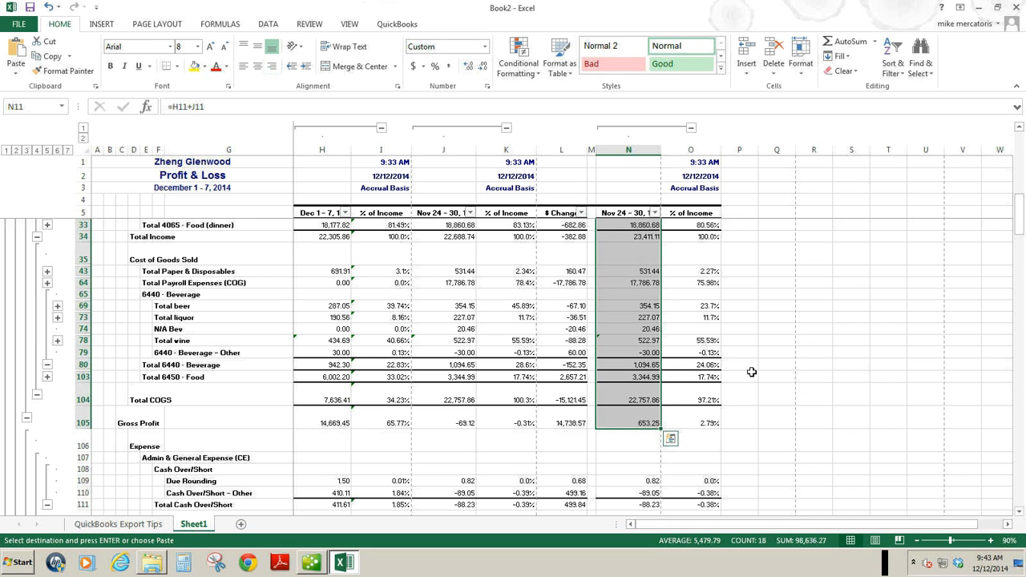
right_click(614, 339)
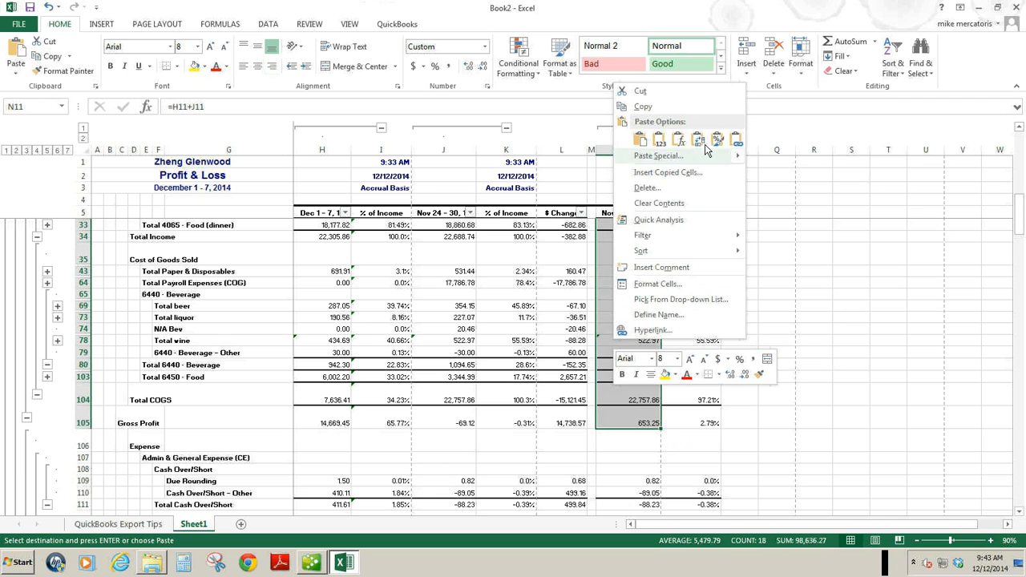
left_click(680, 141)
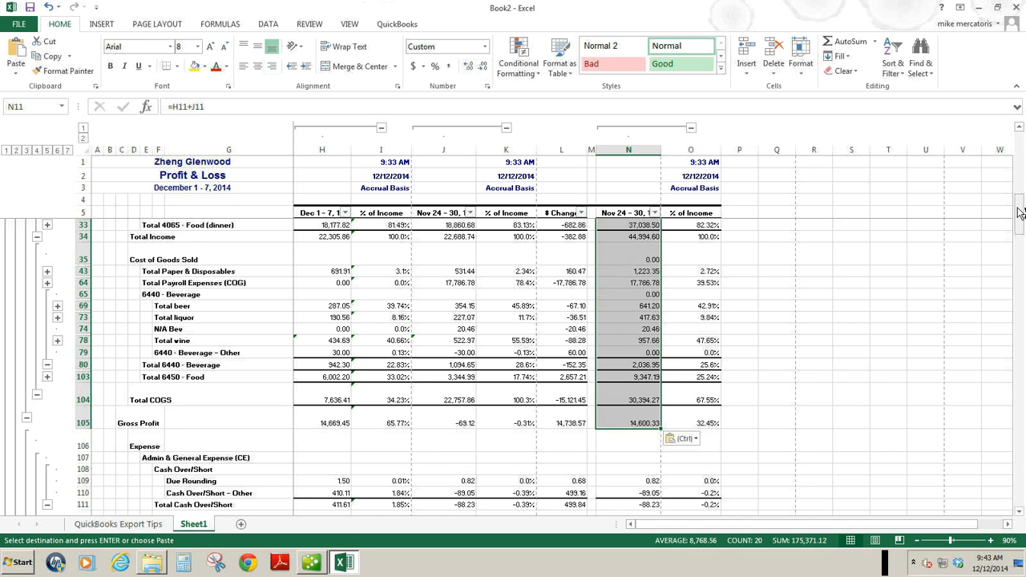
Rename the column N header in N5 as "2 week total".
left_click_drag(1020, 213, 1019, 144)
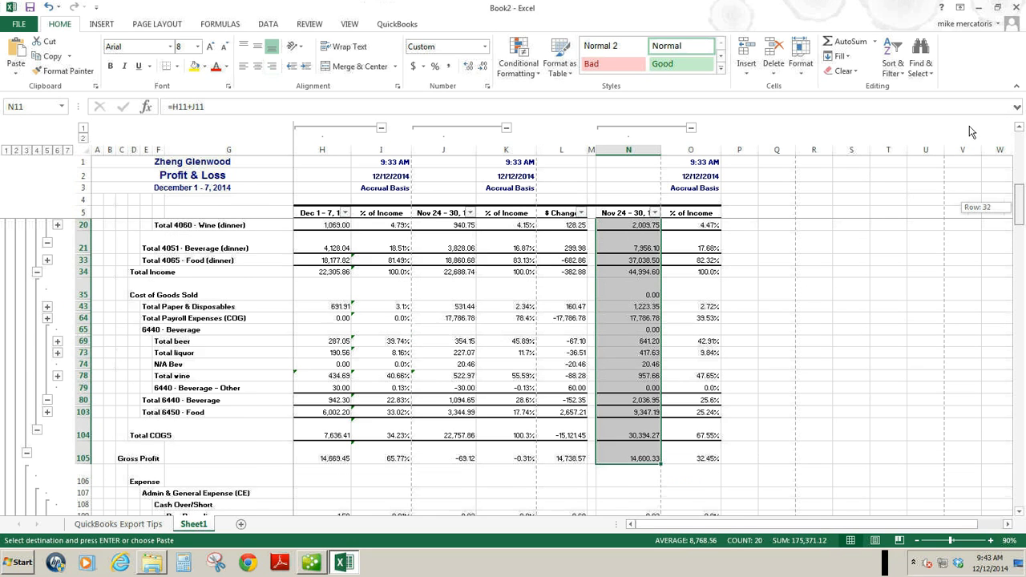
left_click(635, 213)
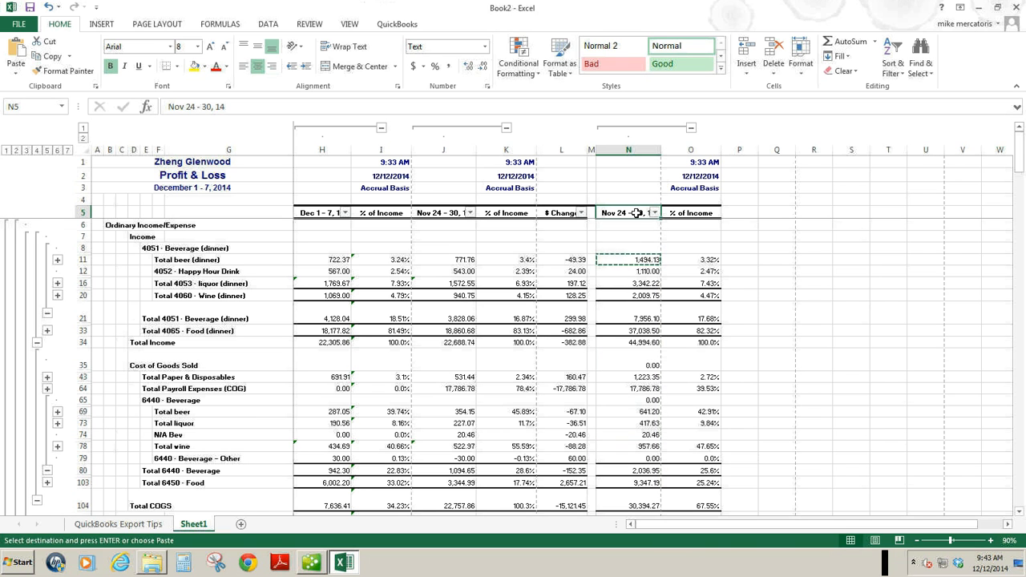
type("2")
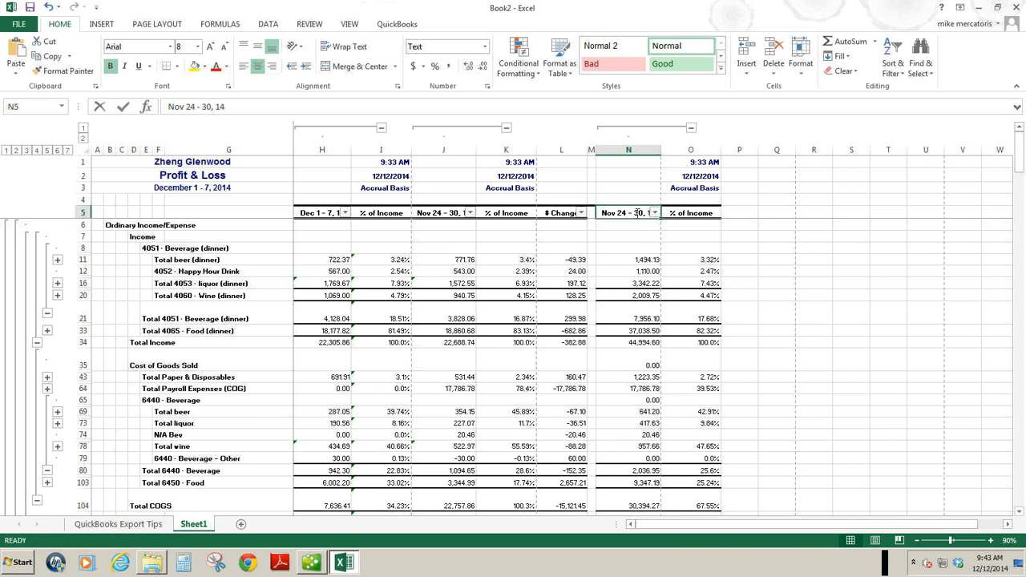
type(" week")
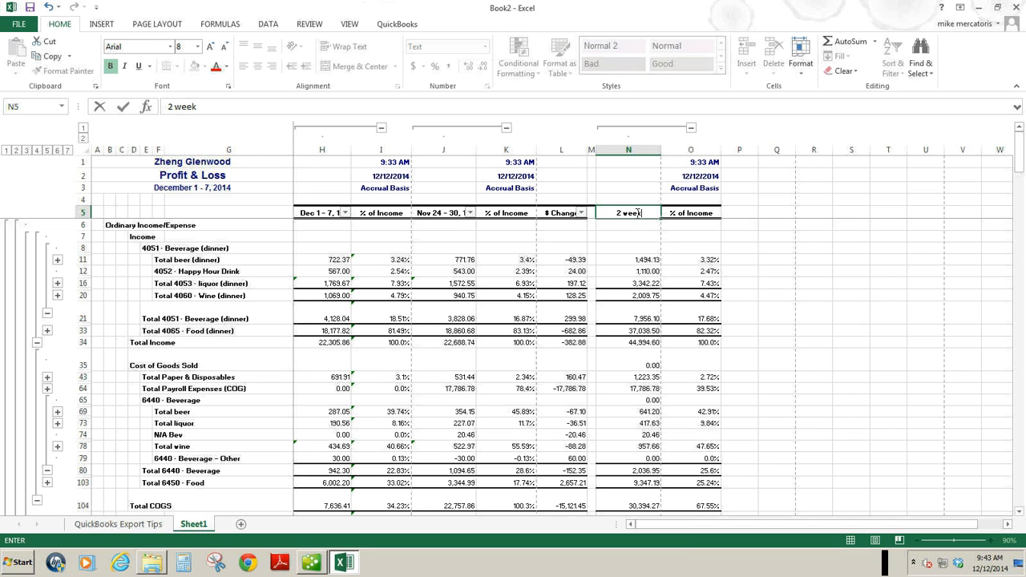
type(" total")
left_click_drag(1019, 164, 1023, 113)
Examine the formulas behind the two-week Total beer cost in N69 and its percentage in O69.
left_click(656, 411)
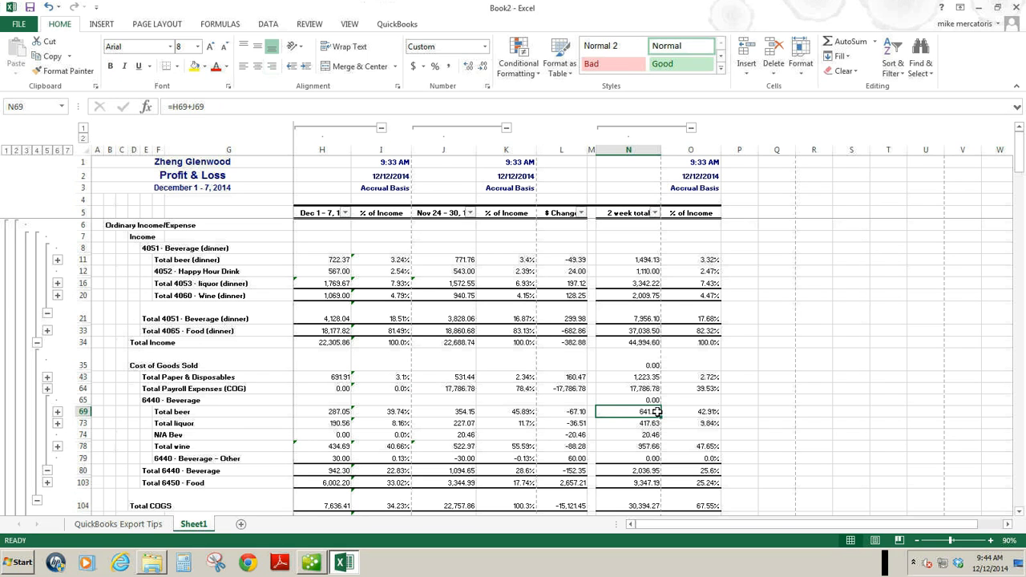
double_click(656, 412)
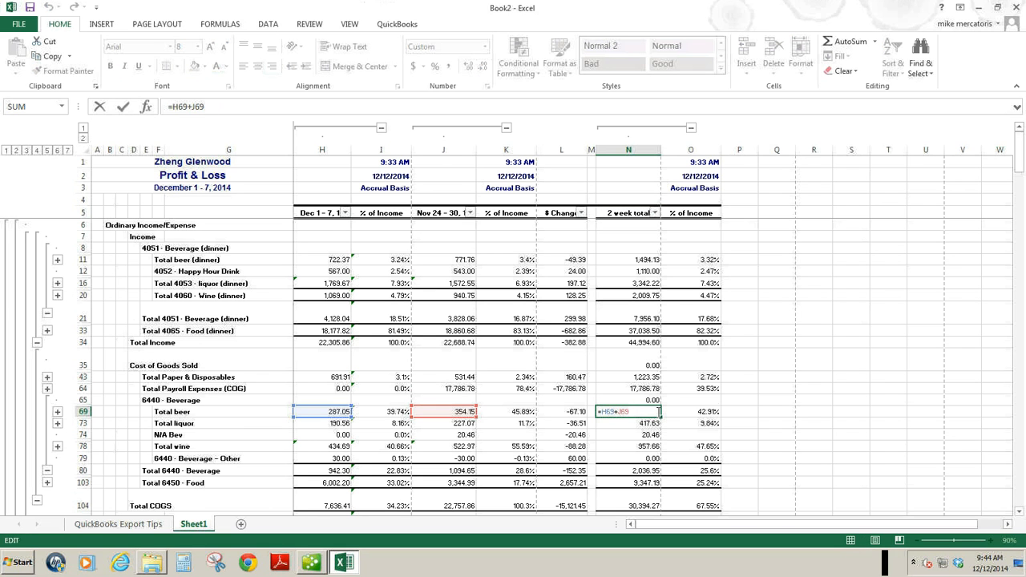
key("Return")
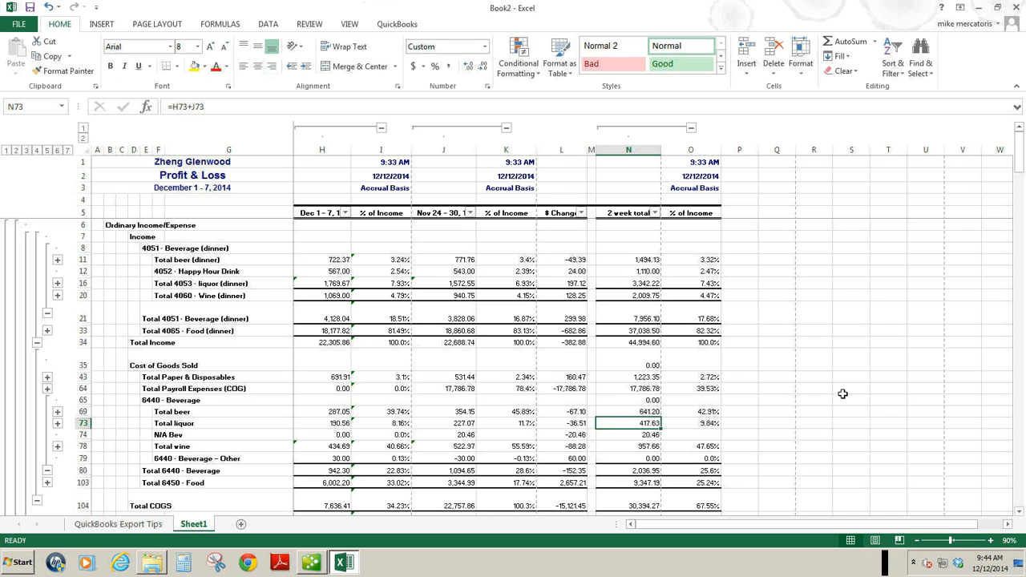
left_click(703, 412)
double_click(703, 412)
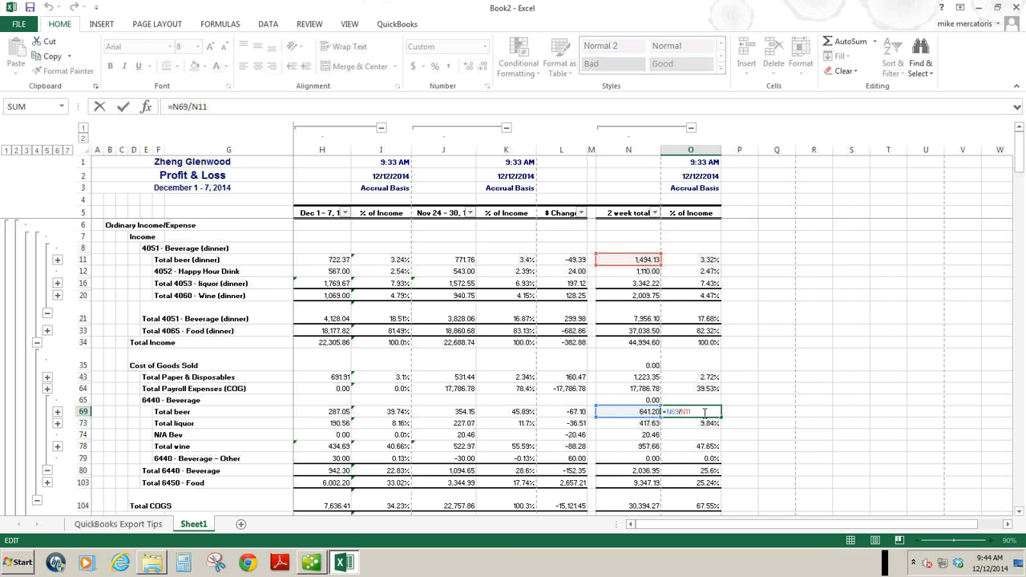
key("Return")
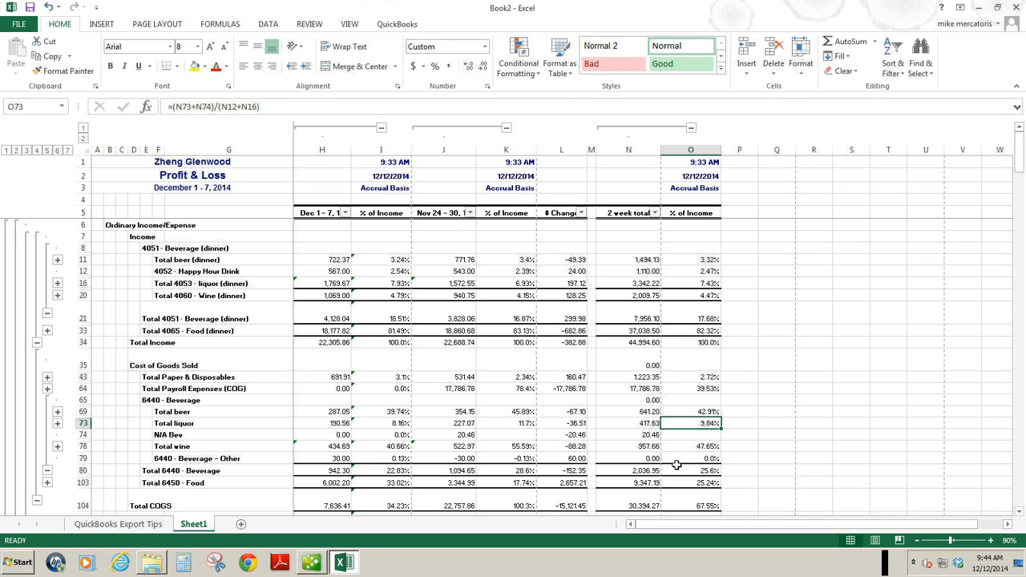
Examine the formulas for the two-week payroll percentage in O64, payroll amount in N64 and Total Income in N34.
left_click(1019, 513)
left_click(1020, 514)
left_click(1019, 513)
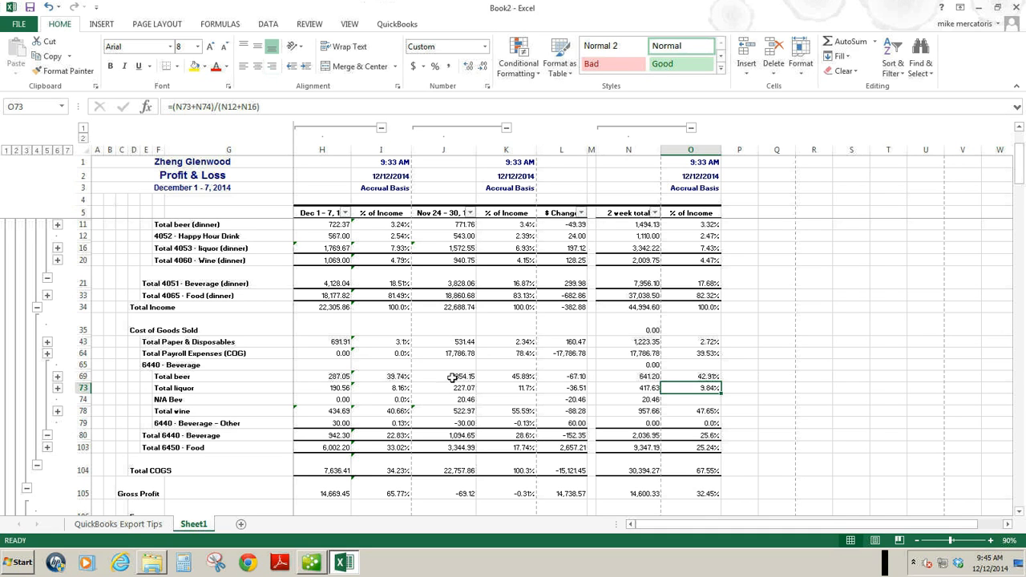
left_click(710, 354)
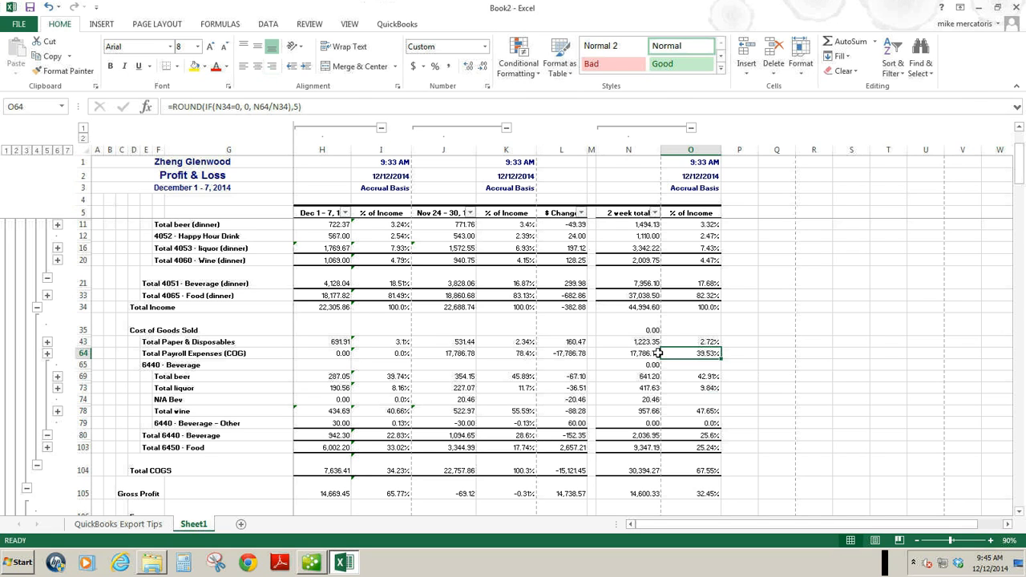
left_click(657, 353)
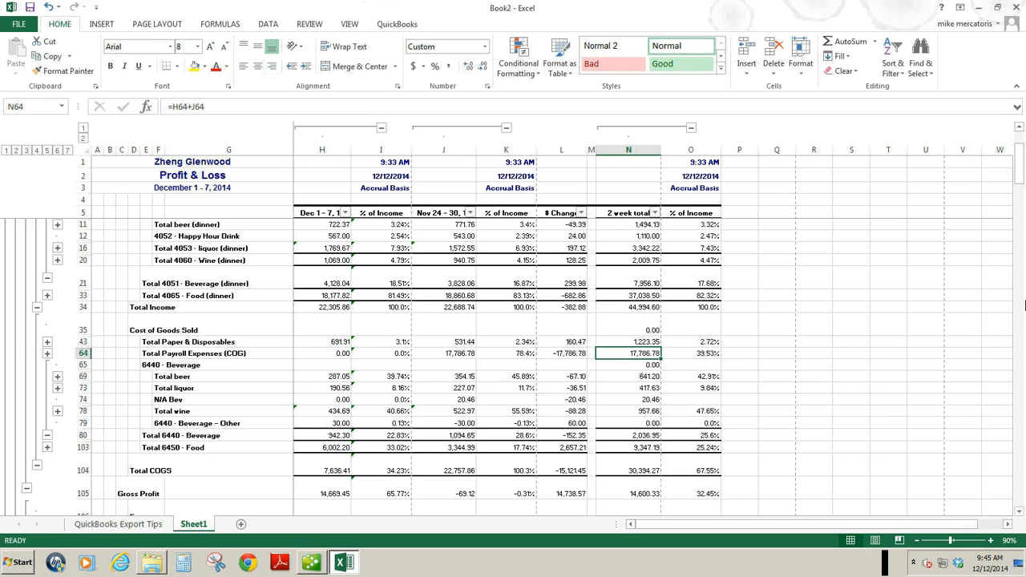
left_click(637, 306)
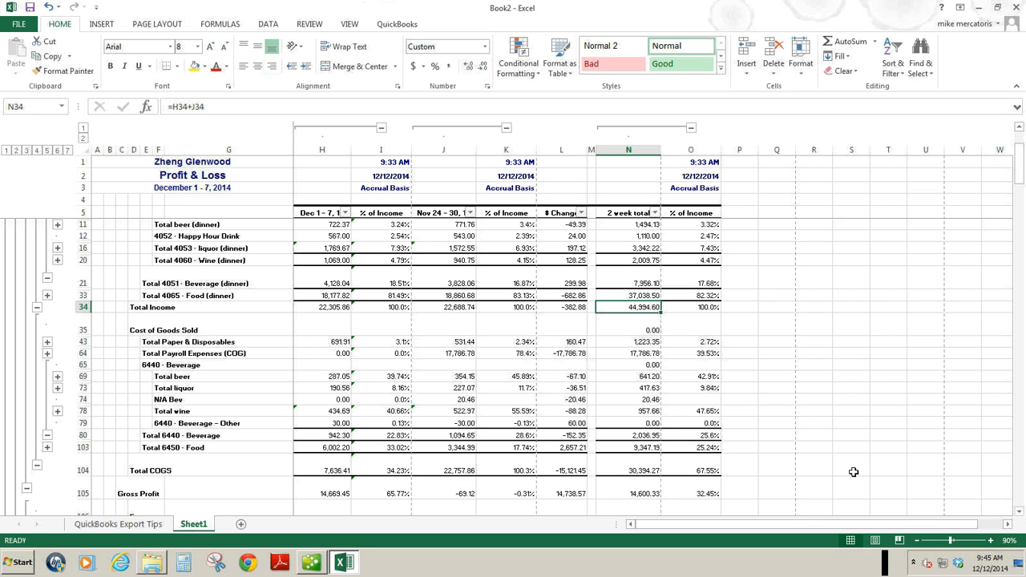
Delete all rows below Gross Profit, from Expense in row 106 through row 168.
left_click(1019, 513)
left_click(1020, 513)
left_click(1020, 513)
left_click(1020, 513)
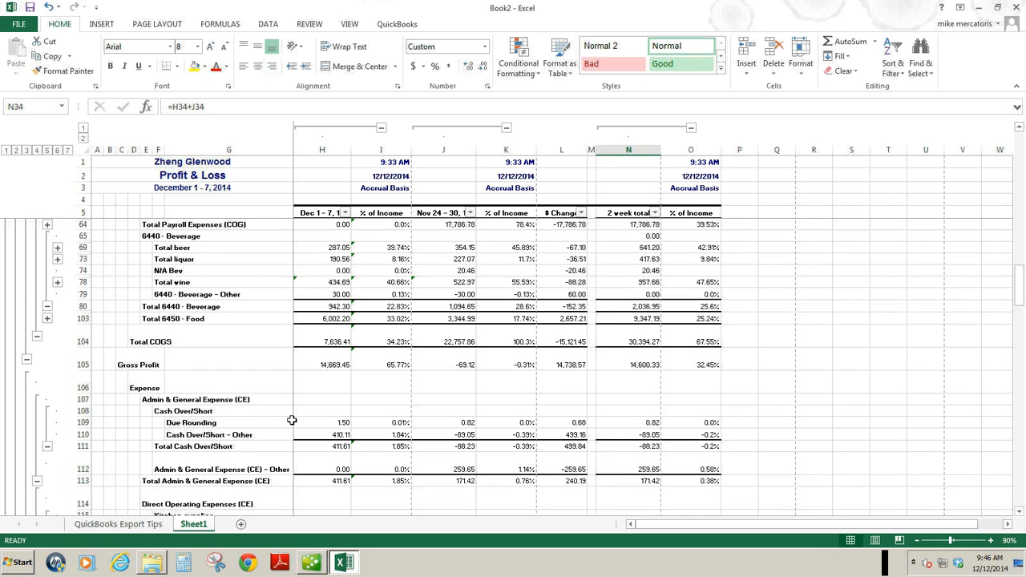
left_click(74, 380)
left_click_drag(75, 381, 109, 474)
right_click(109, 474)
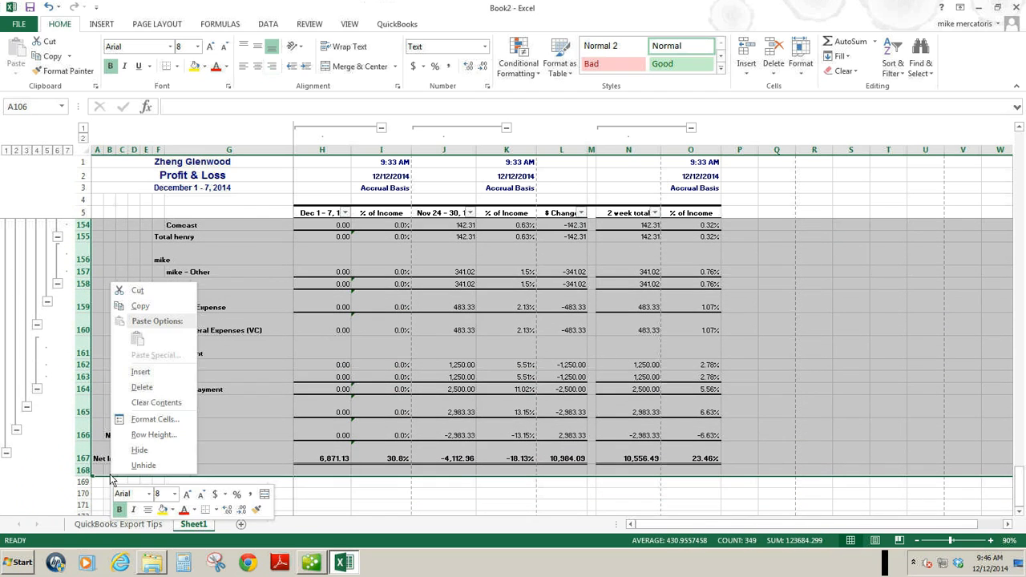
left_click(149, 388)
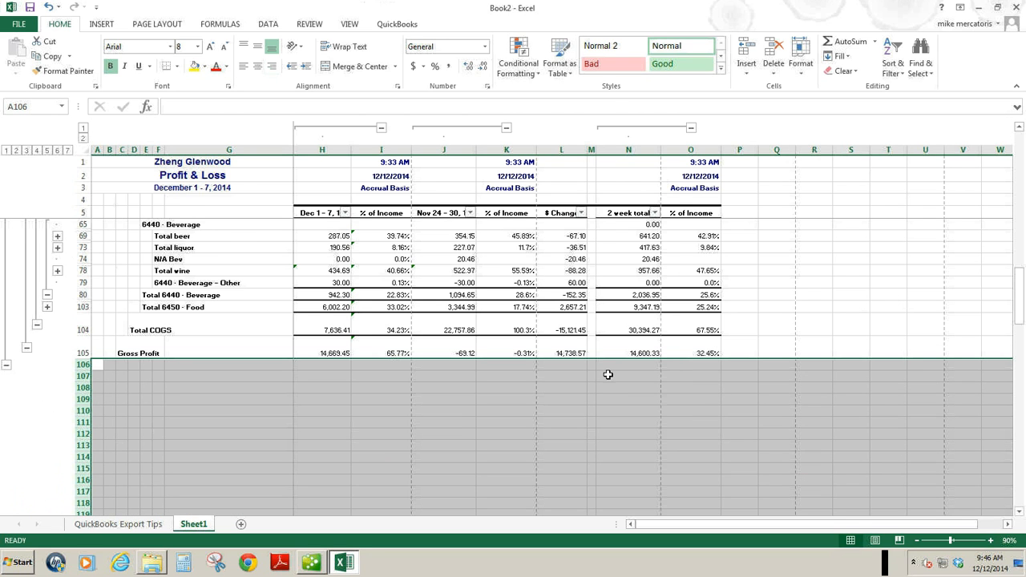
Examine the two-week percentage formulas in column O for payroll, beverage, food, Total COGS and Gross Profit.
left_click_drag(1024, 298, 1022, 259)
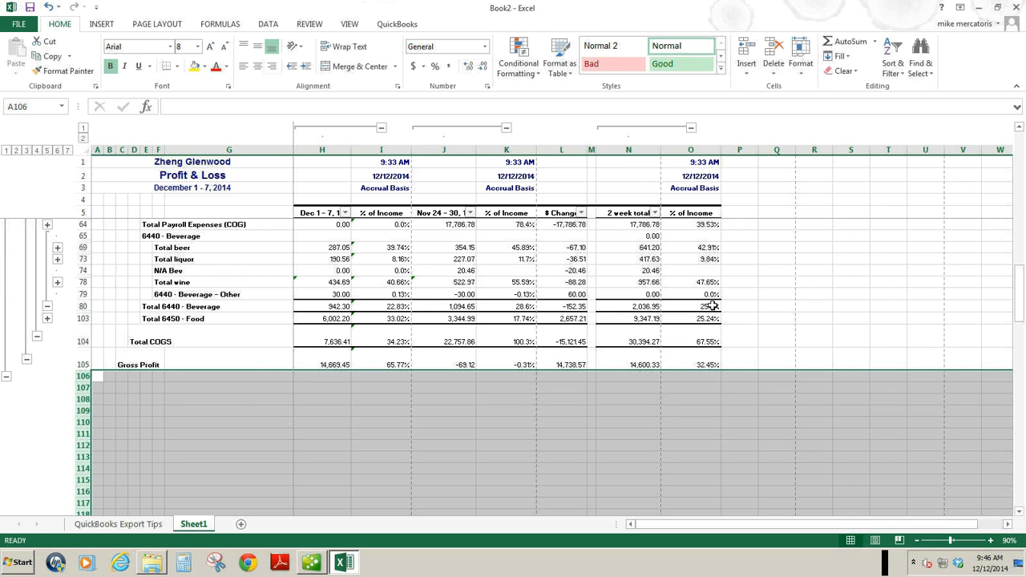
left_click(714, 224)
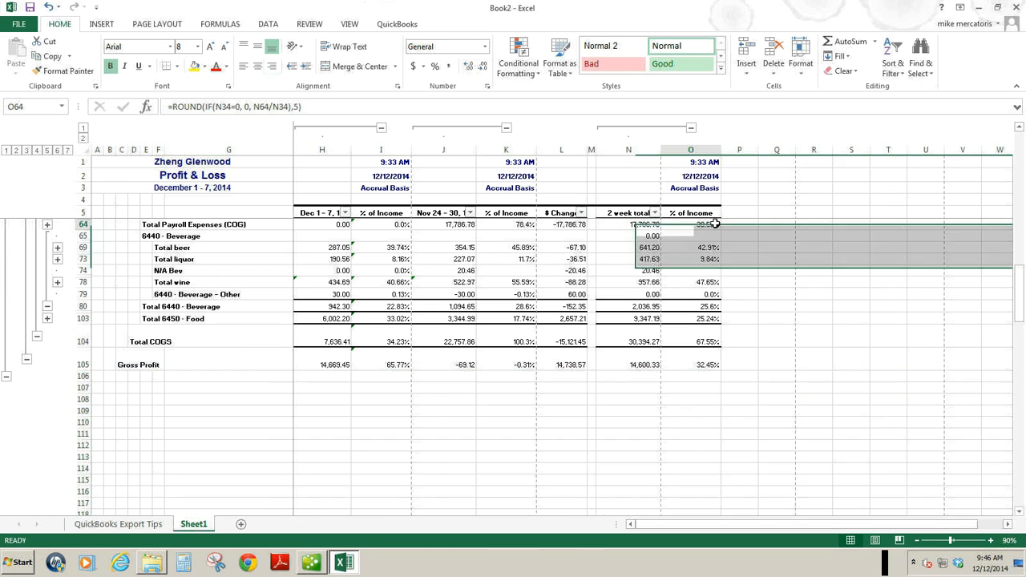
left_click(714, 307)
left_click(714, 319)
left_click(713, 342)
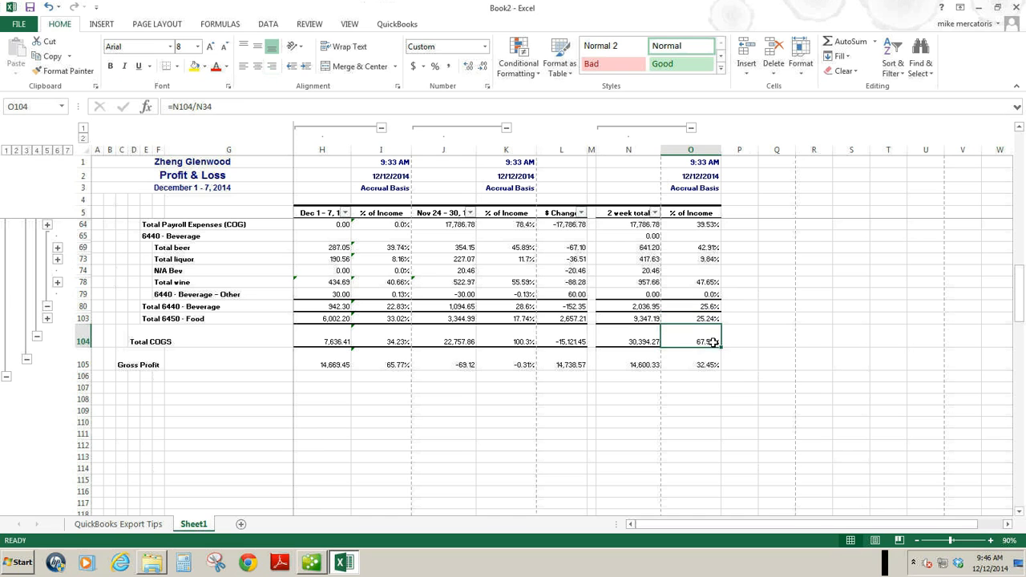
left_click(714, 365)
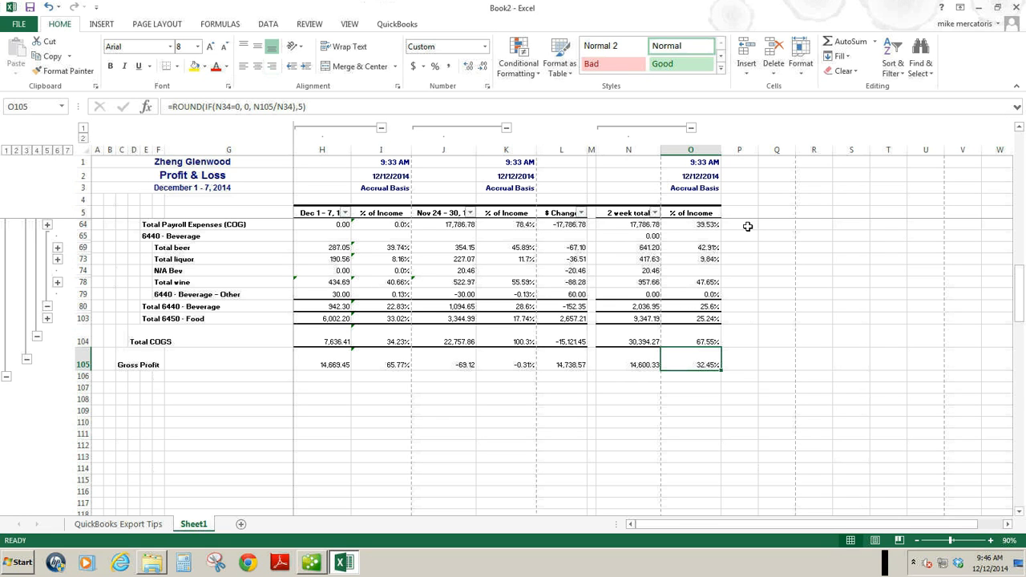
Format column R as percentage and enter a 30% payroll target in R64.
left_click(834, 227)
left_click(816, 225)
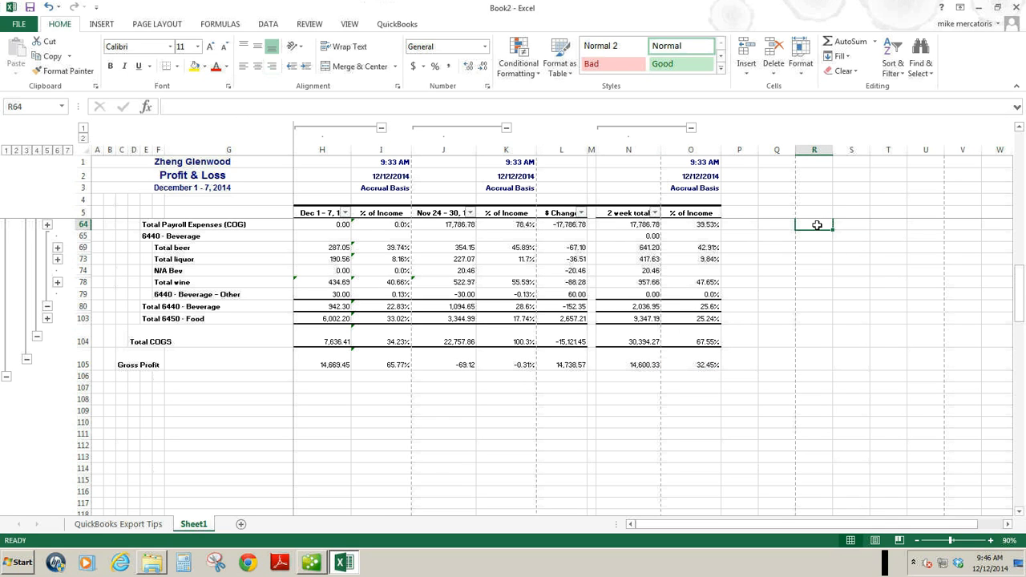
type("30")
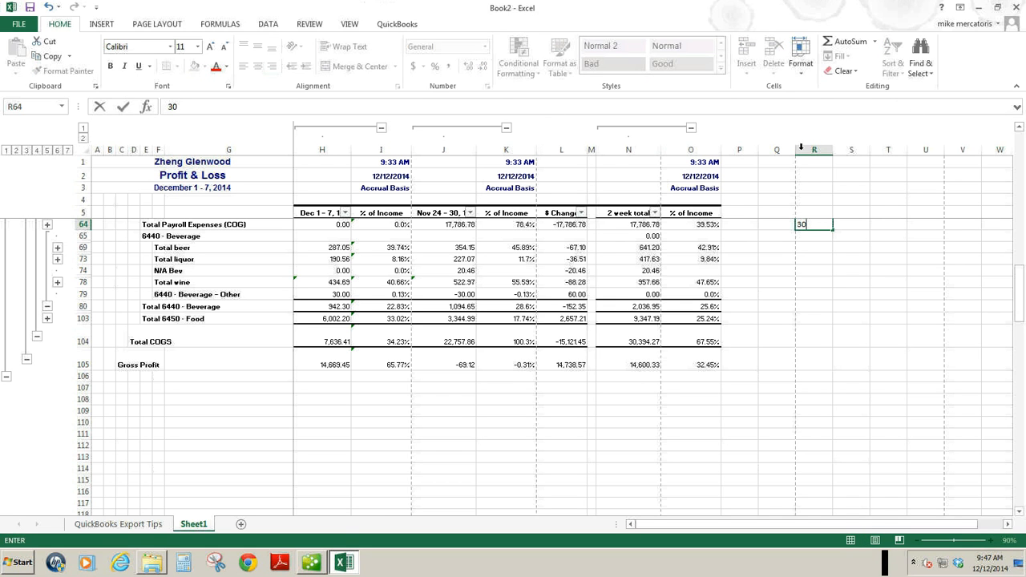
left_click(815, 147)
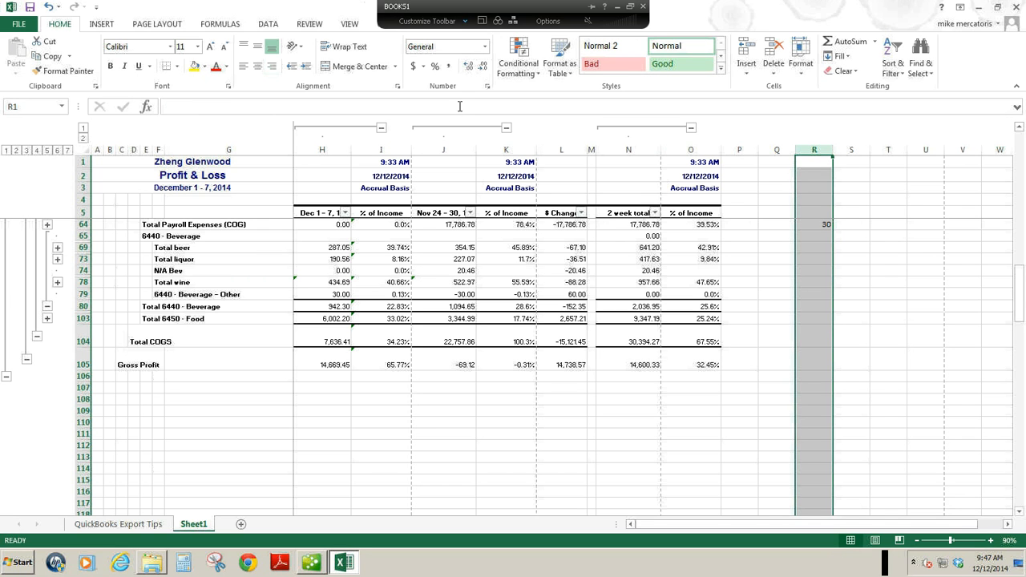
left_click(434, 67)
left_click(823, 224)
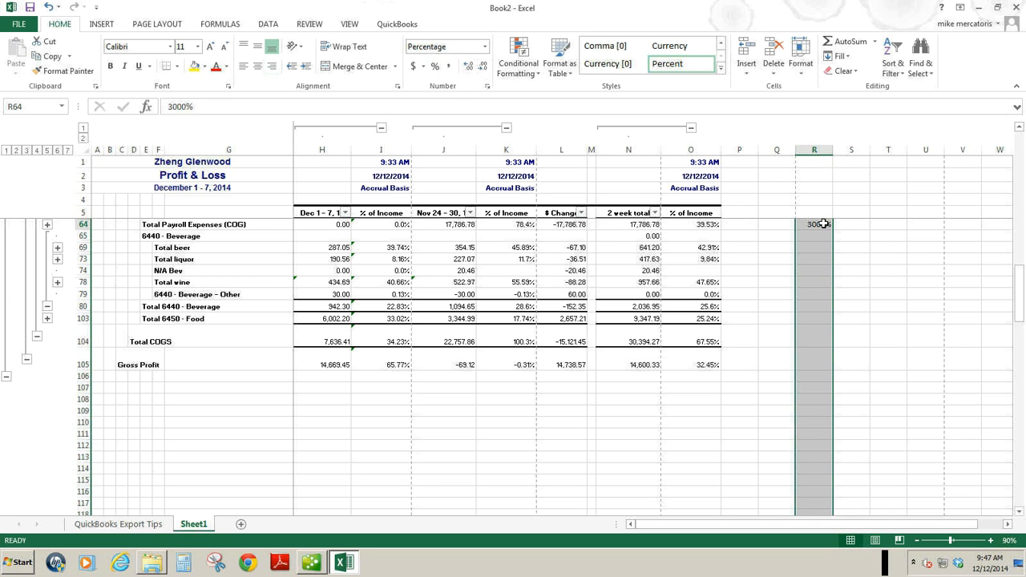
type("30")
key("Return")
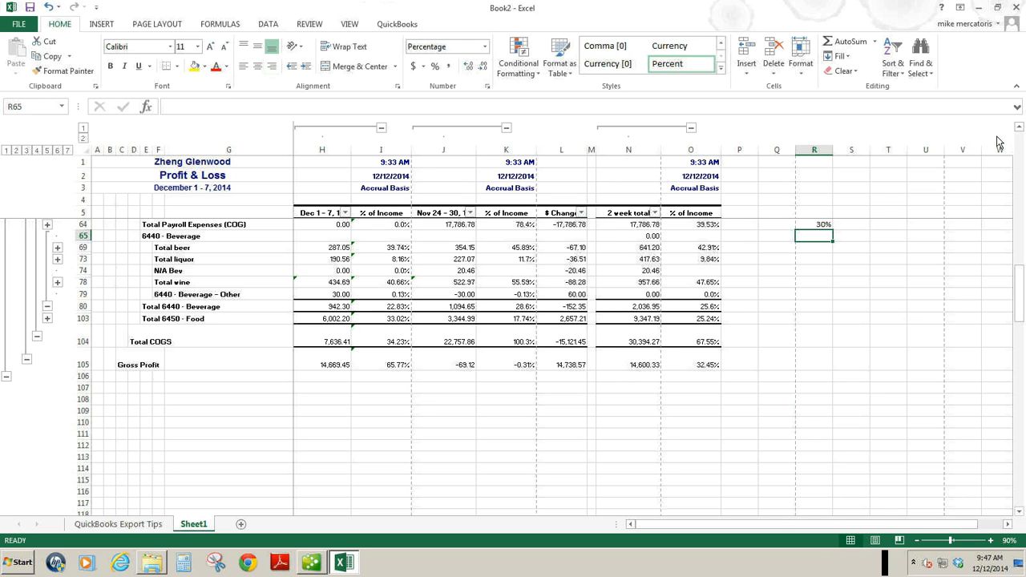
Calculate the target payroll amount in Q64 with =N34*R64 and apply the currency accounting format to column Q.
scroll(1022, 131, "up", 1)
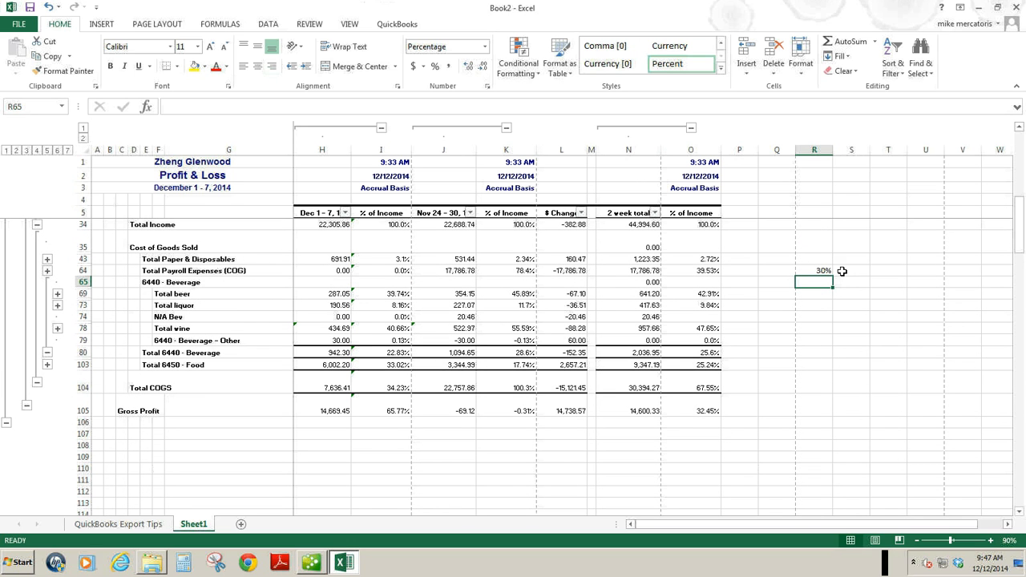
left_click(779, 270)
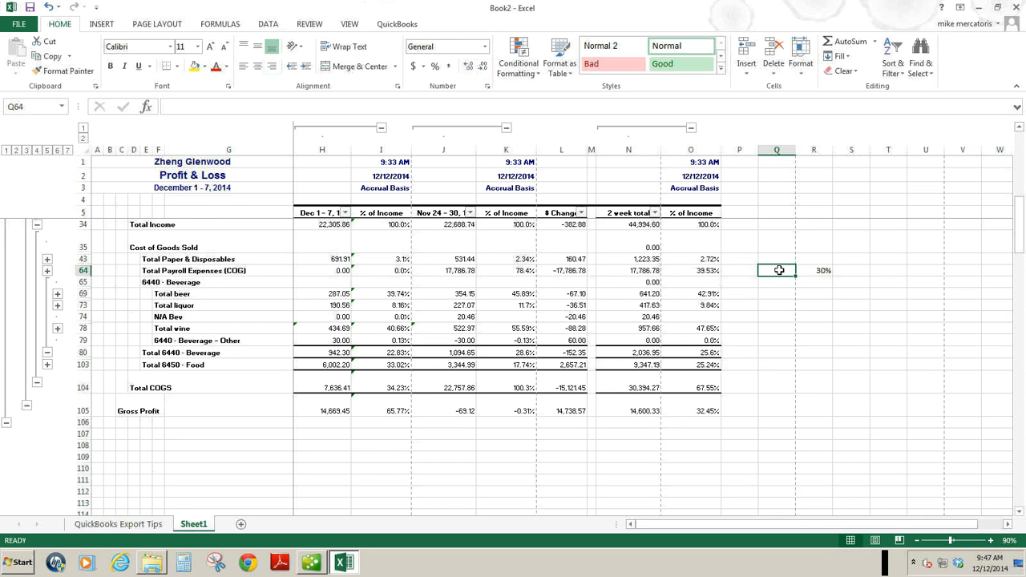
type("=")
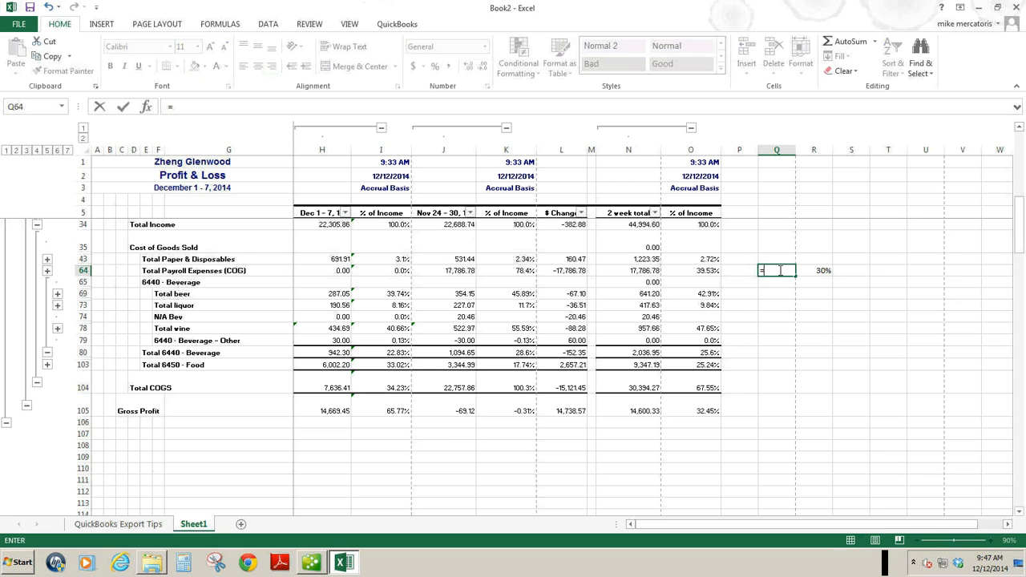
left_click(653, 225)
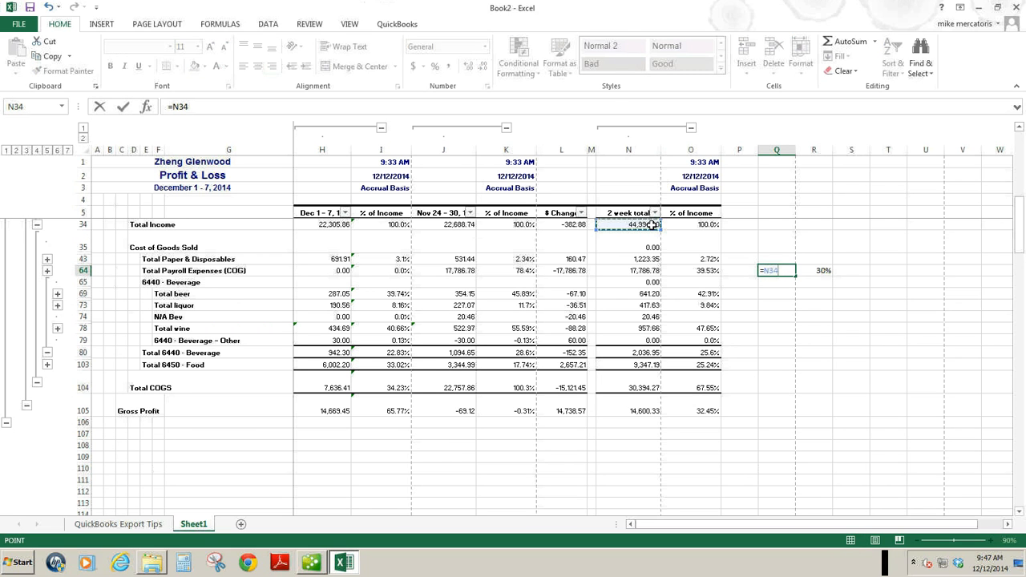
type("*")
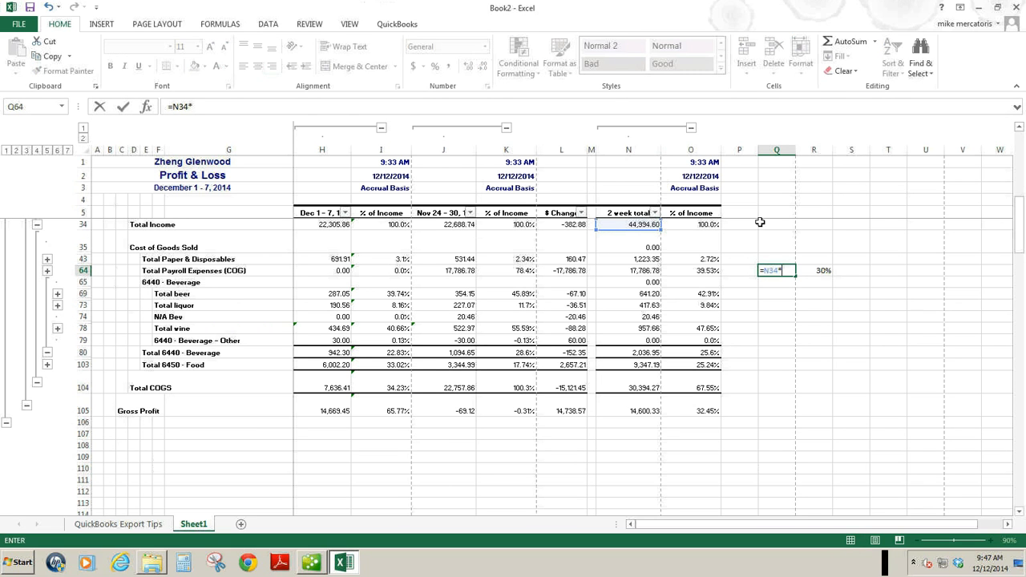
left_click(828, 270)
key("Return")
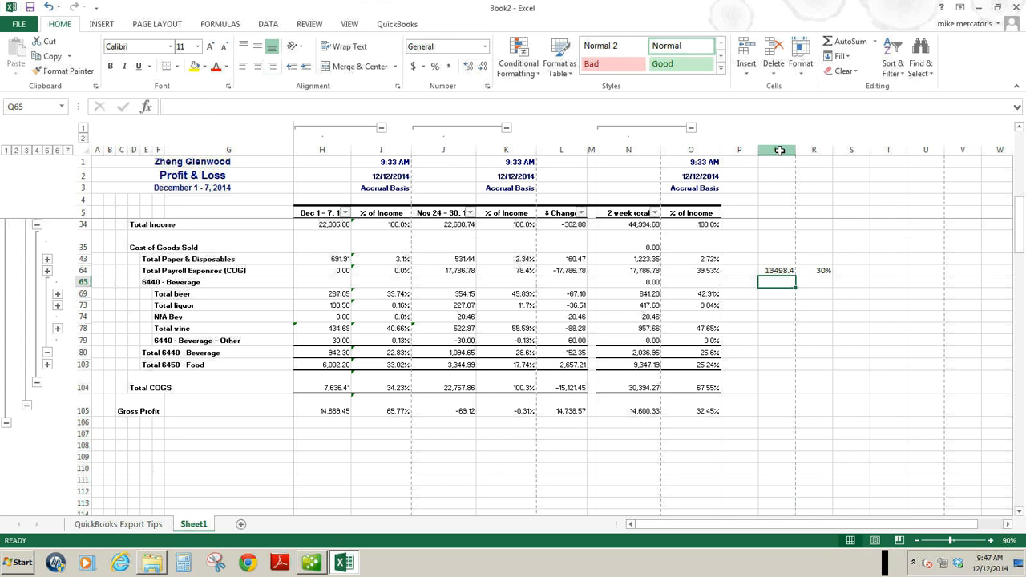
left_click(778, 150)
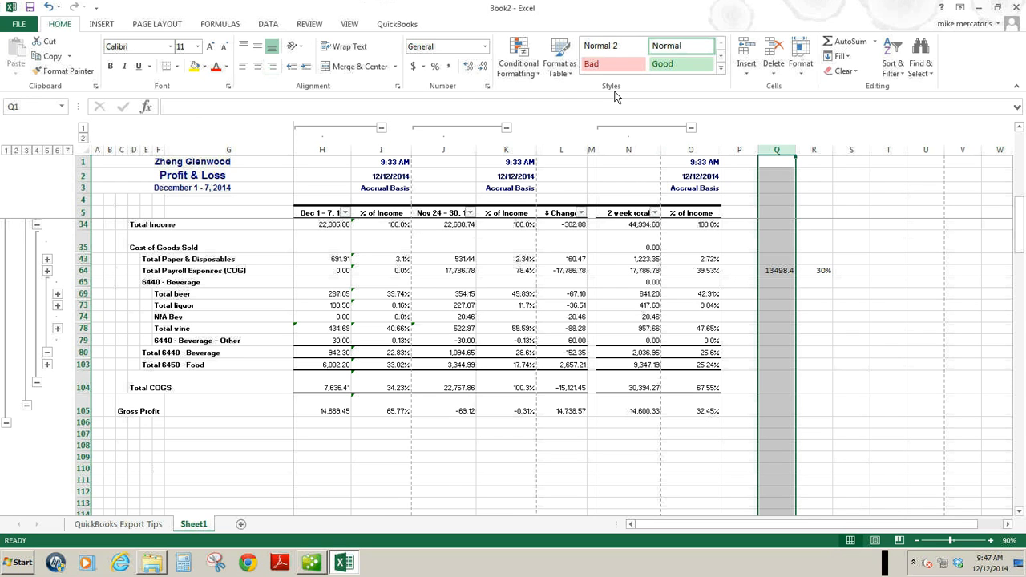
left_click(414, 66)
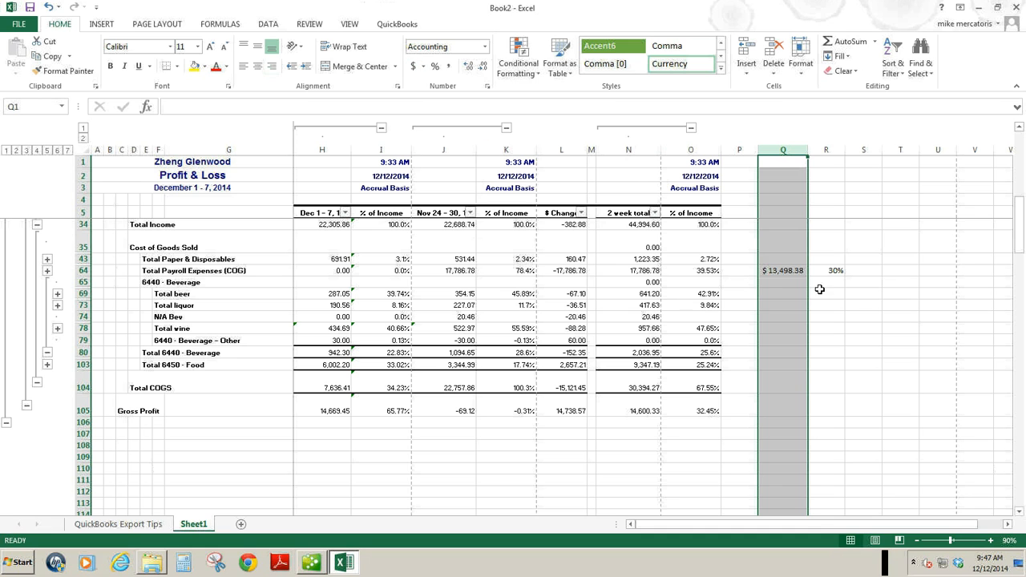
left_click(879, 272)
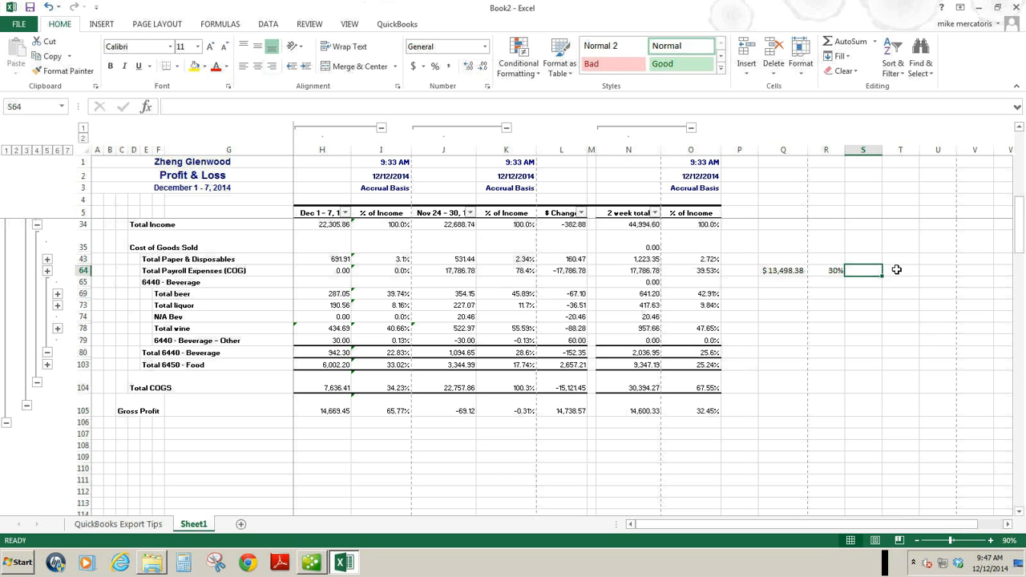
type("=")
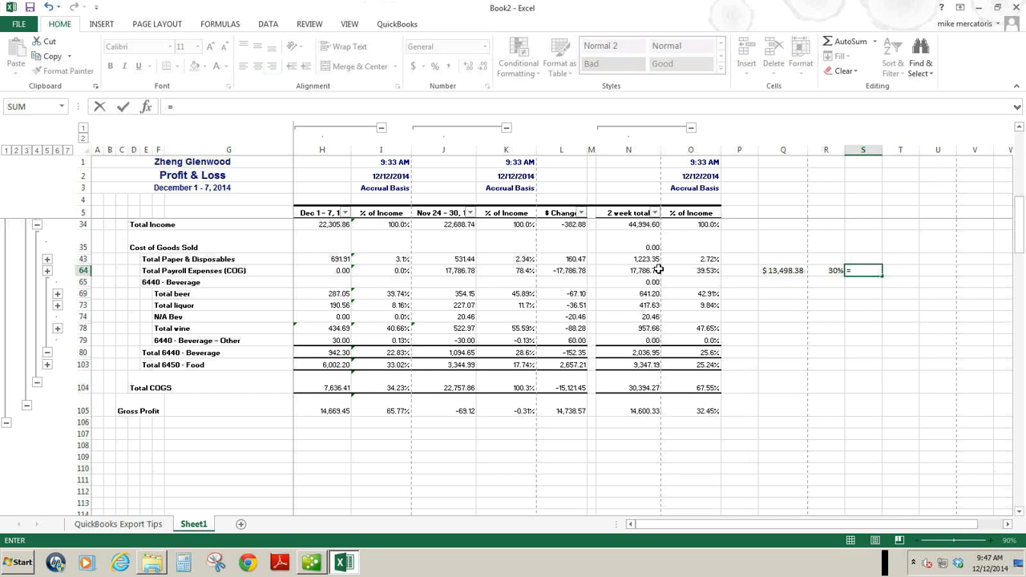
left_click(773, 273)
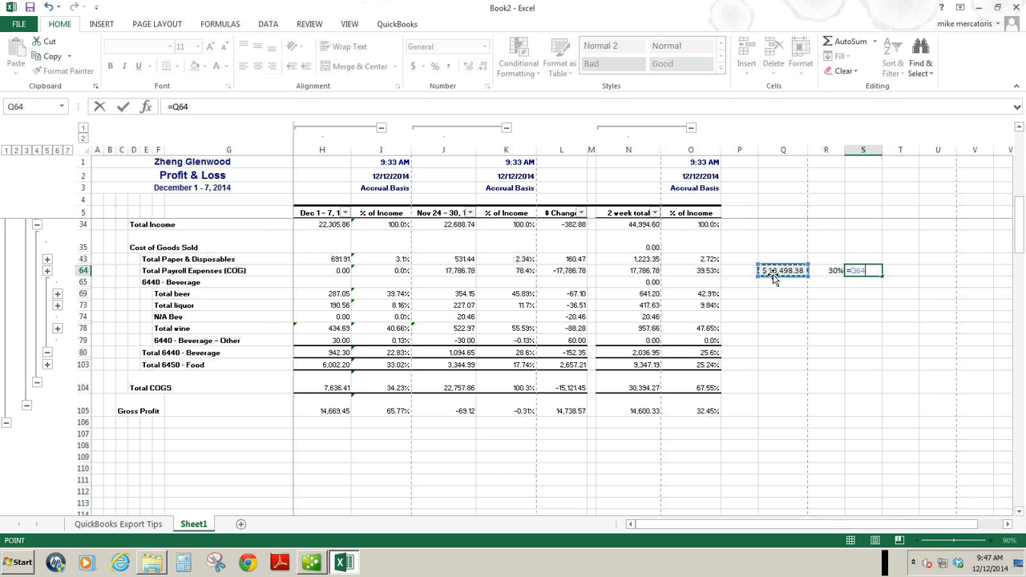
key("BackSpace")
key("BackSpace")
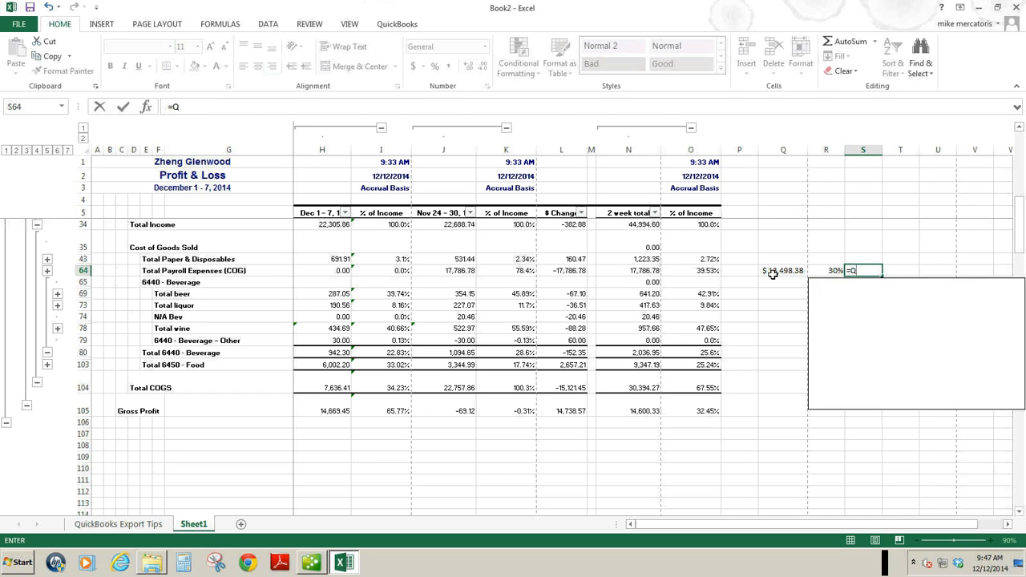
key("Escape")
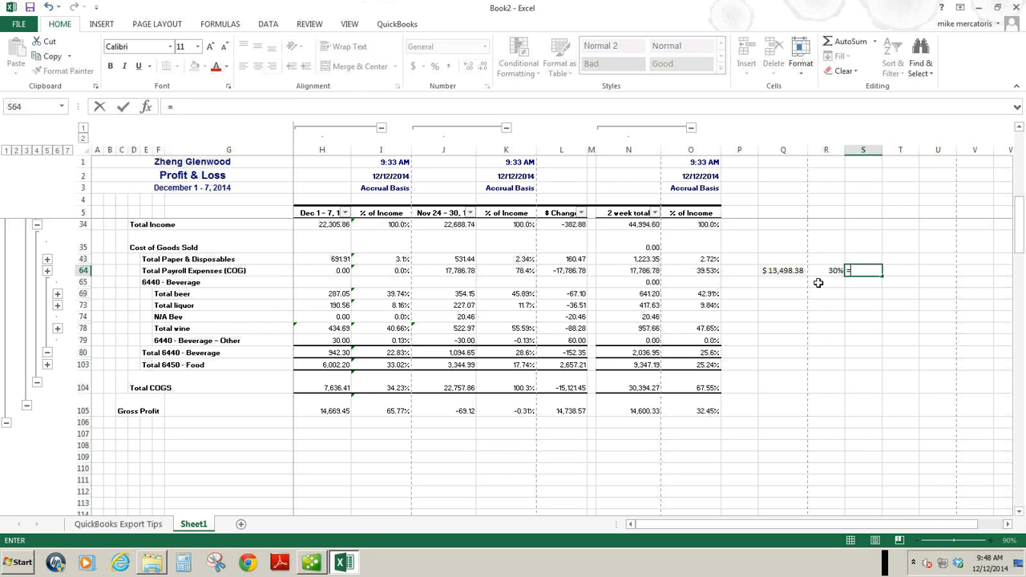
Calculate the payroll variance from target in S64 with =N64-Q64.
type("=")
left_click(636, 272)
type("-")
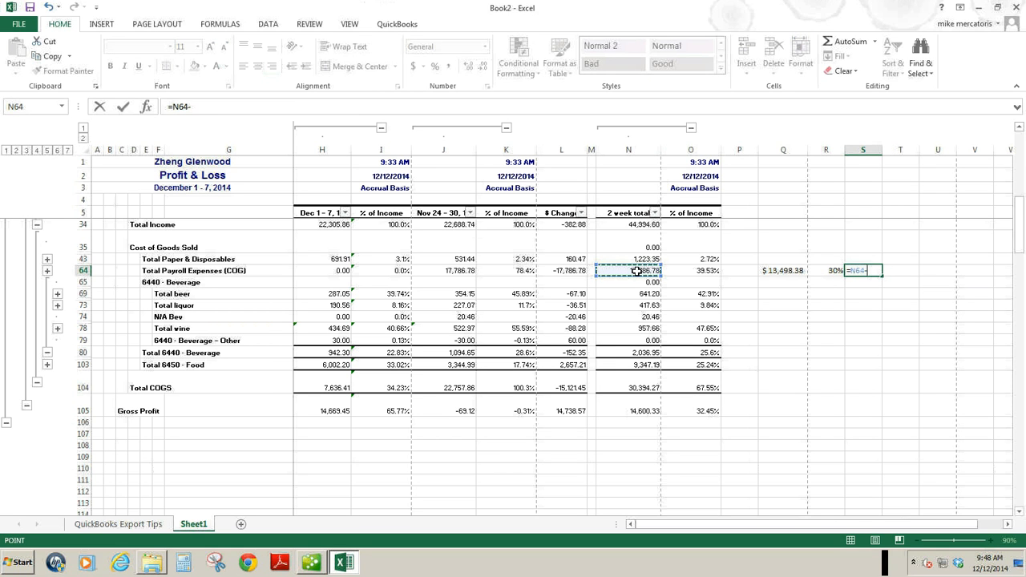
left_click(770, 272)
key("Return")
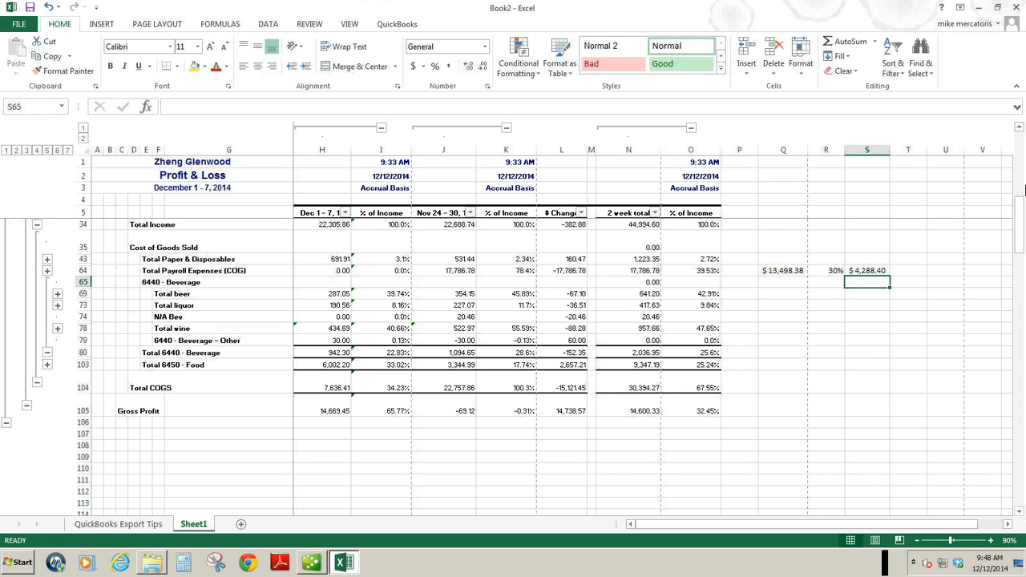
Enter 14 days in T64 and calculate the daily payroll variance in U64 with =S64/T64.
left_click(917, 271)
type("14")
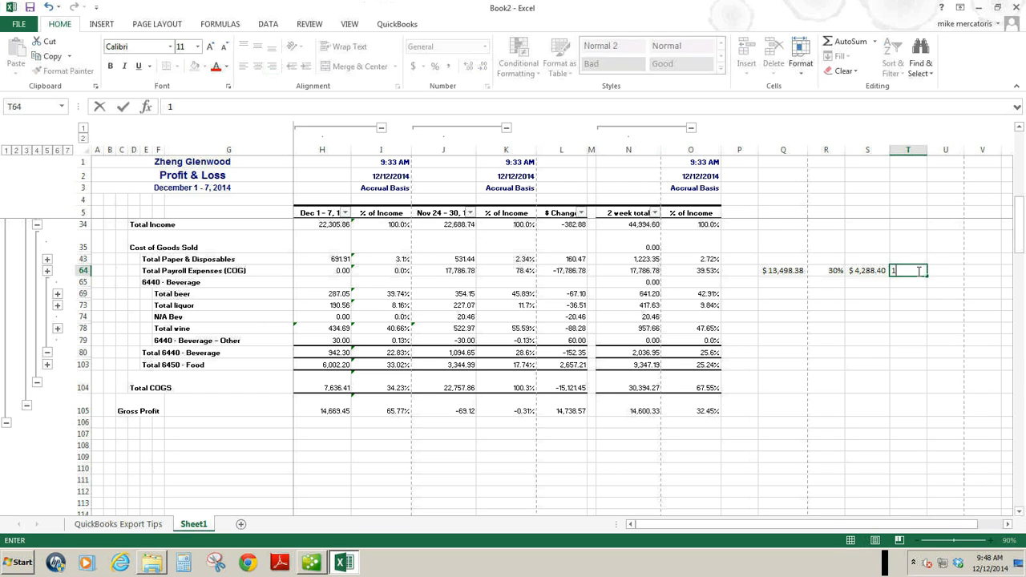
left_click(941, 271)
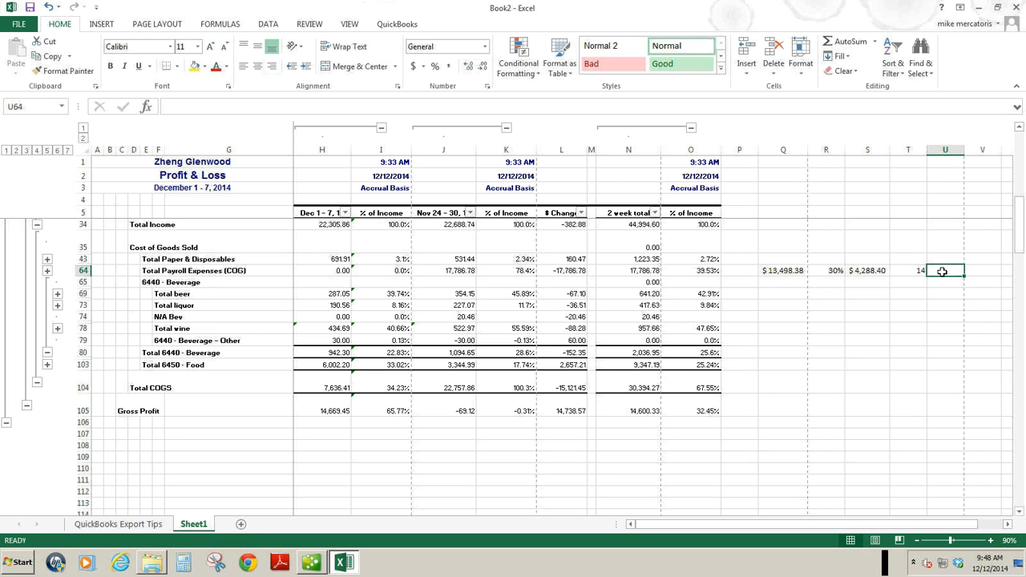
type("=")
left_click(879, 271)
type("/")
left_click(914, 271)
key("Return")
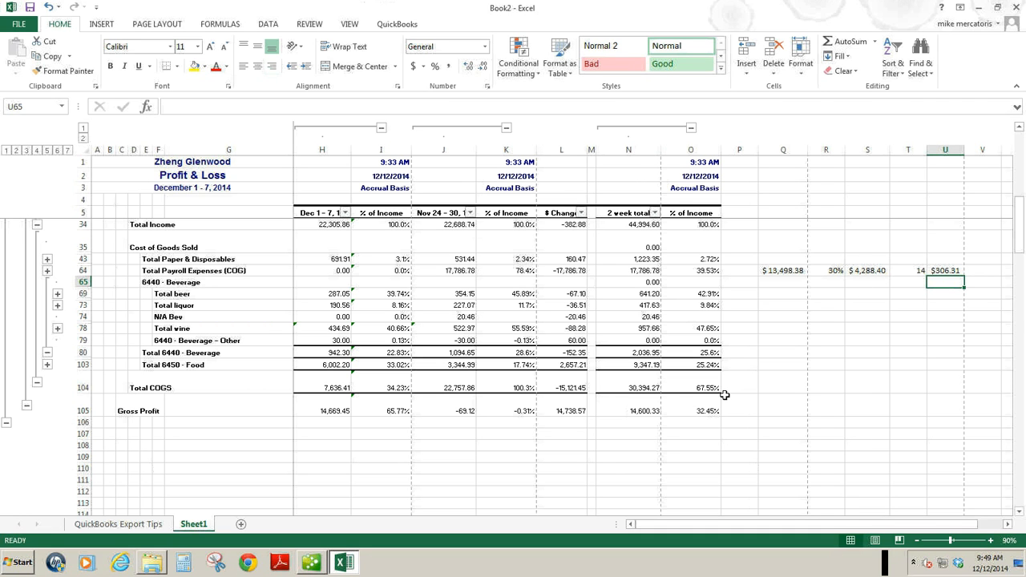
Enter a 60% Total COGS target in R104 and calculate the target amount in Q104 with =N34*R104.
left_click(787, 385)
left_click(836, 389)
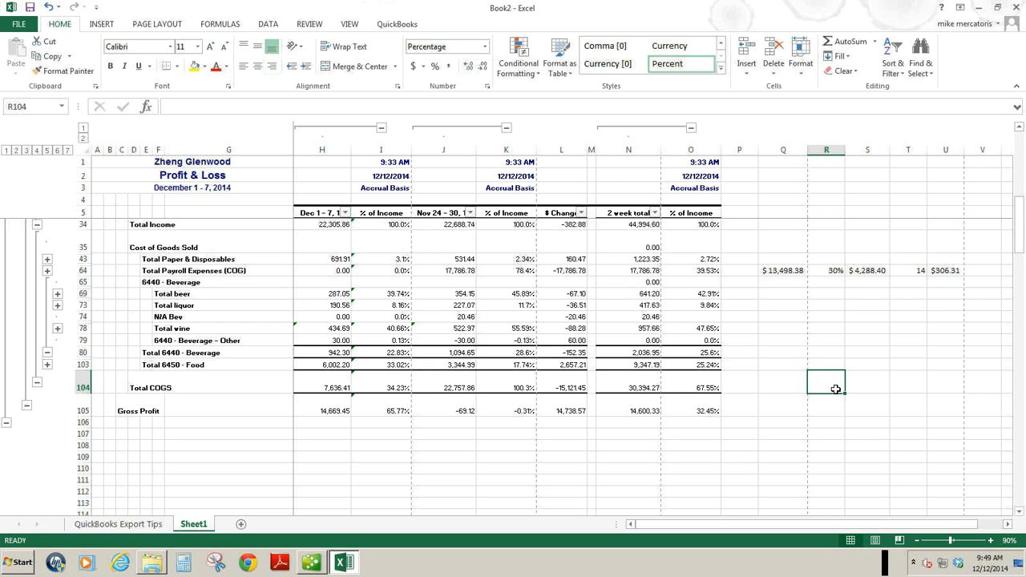
type("60")
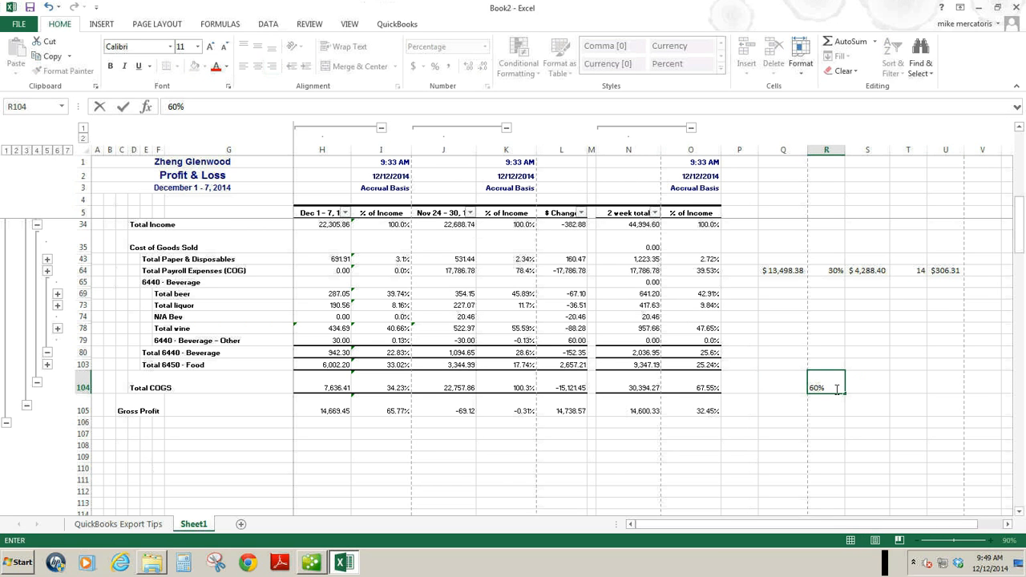
left_click(787, 389)
type("=")
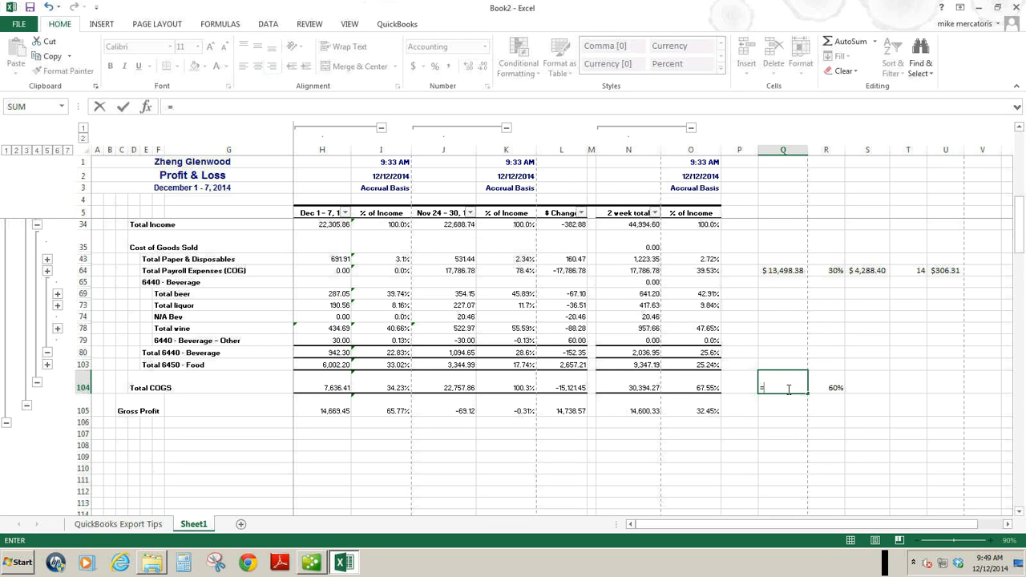
left_click(646, 225)
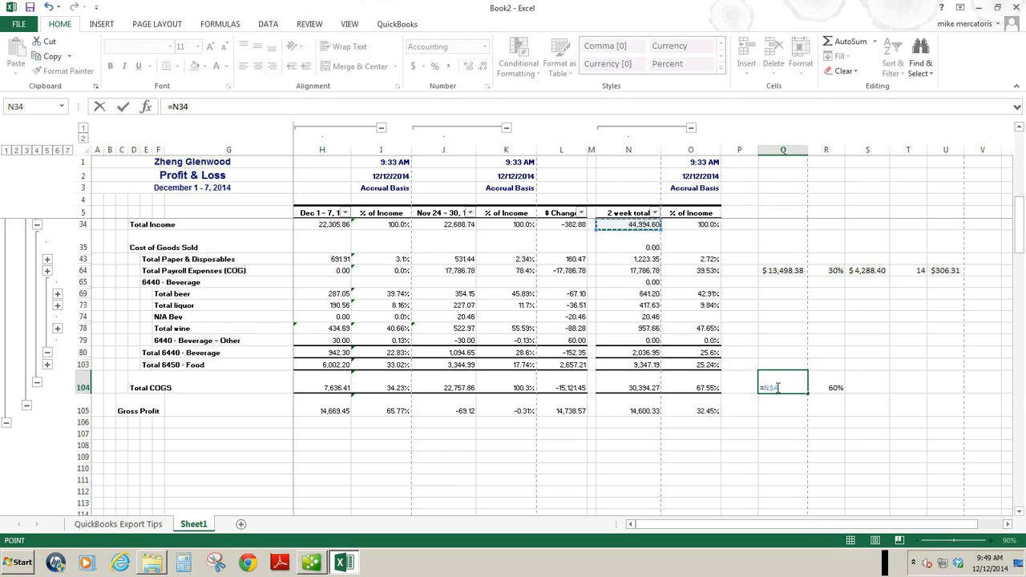
type("*")
left_click(829, 388)
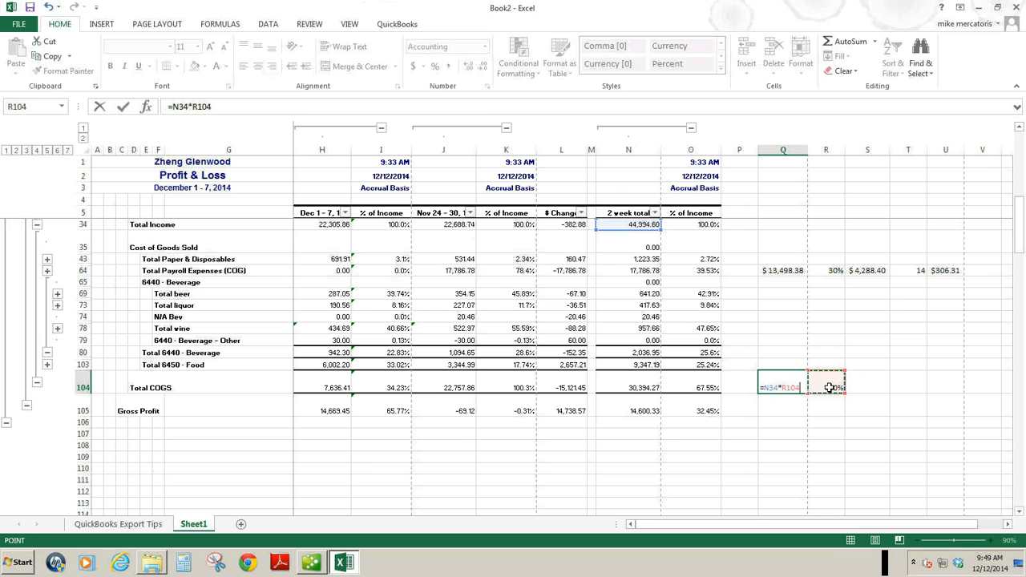
key("Return")
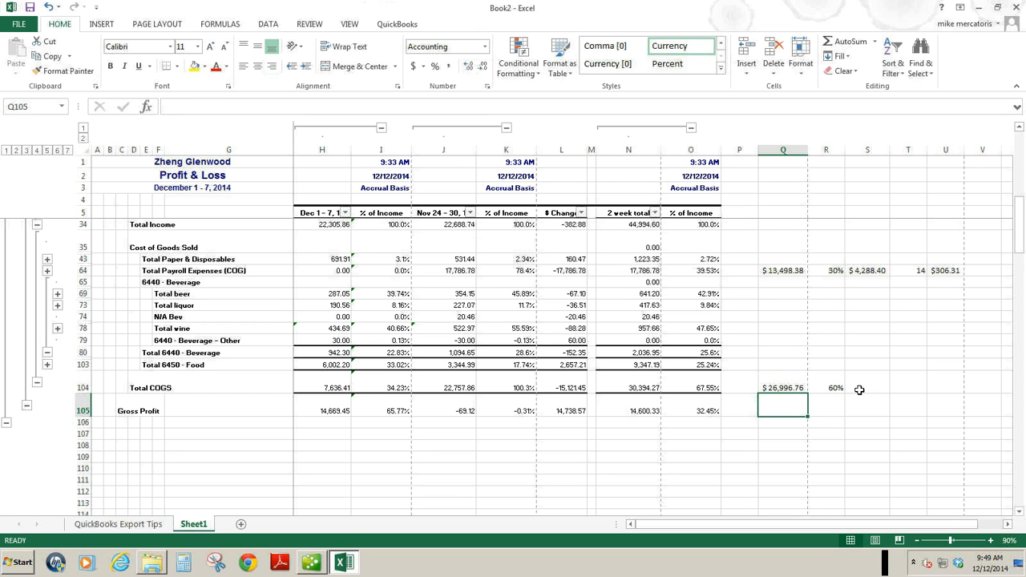
Calculate the Total COGS variance from target in S104 with =N104-Q104.
left_click(870, 385)
type("=")
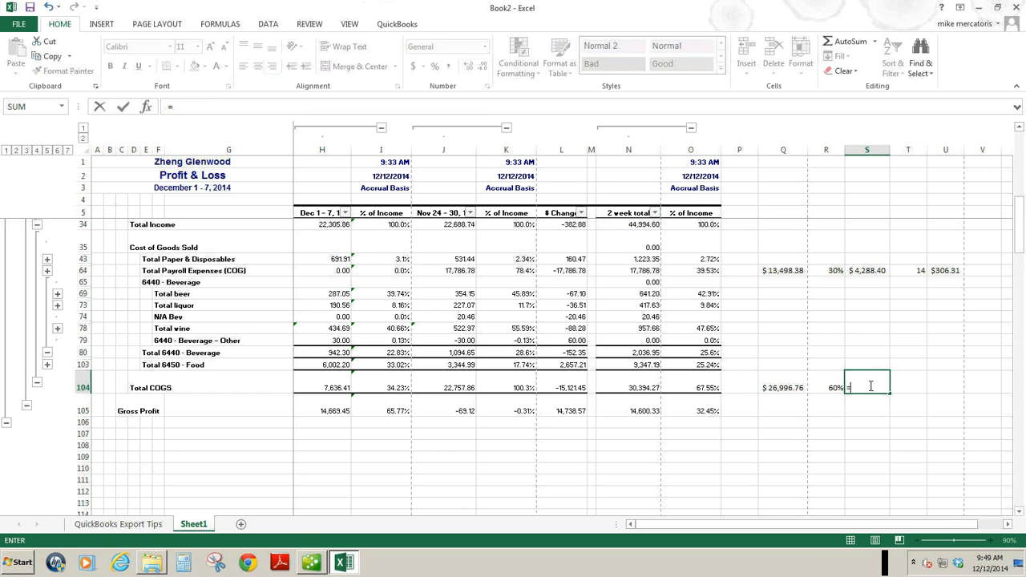
left_click(622, 388)
type("-")
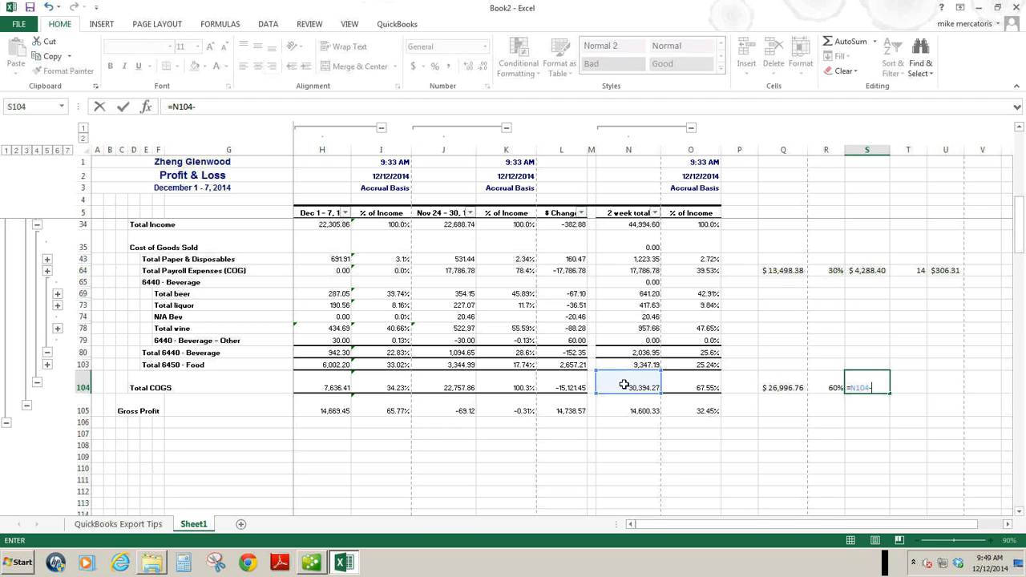
left_click(792, 388)
key("Return")
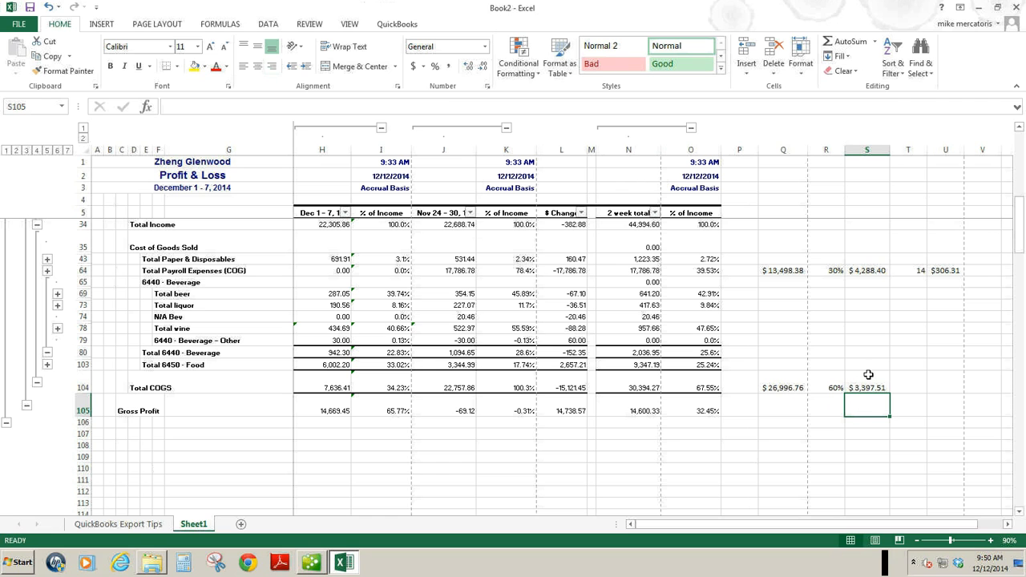
Enter 14 days in T104 and calculate the daily Total COGS variance in U104 with =S104/T104.
left_click(922, 393)
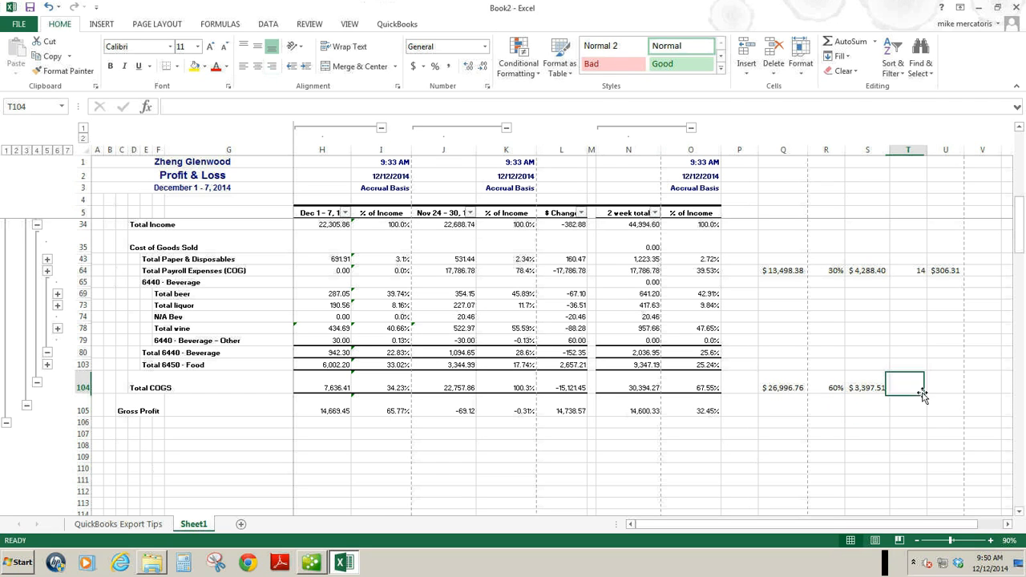
type("14")
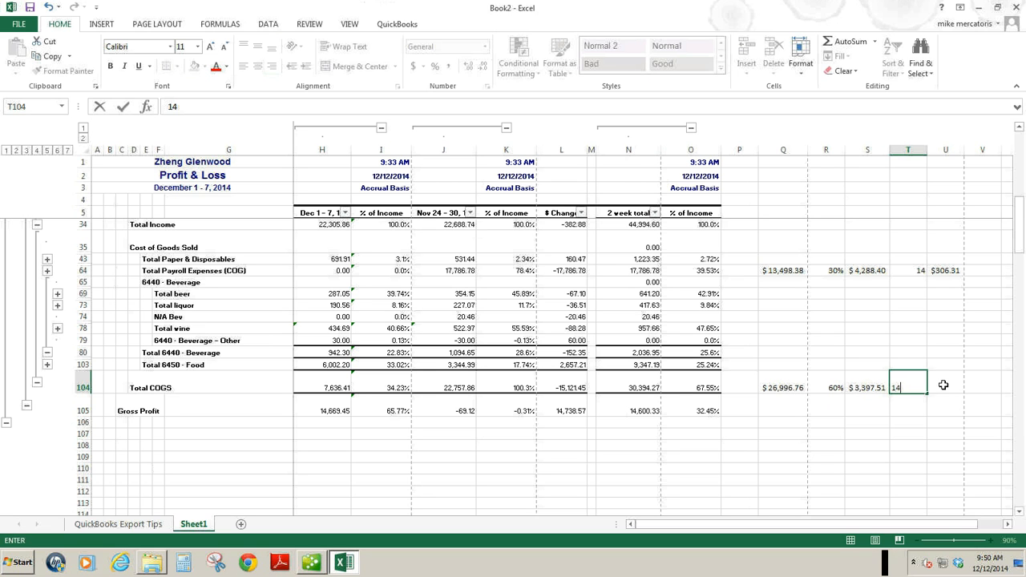
left_click(944, 385)
type("=")
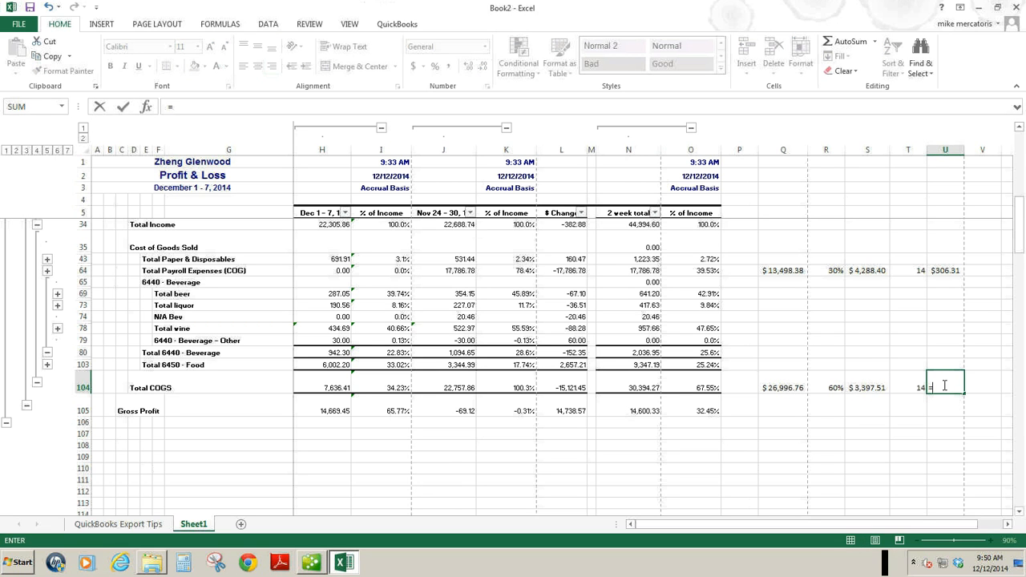
left_click(855, 387)
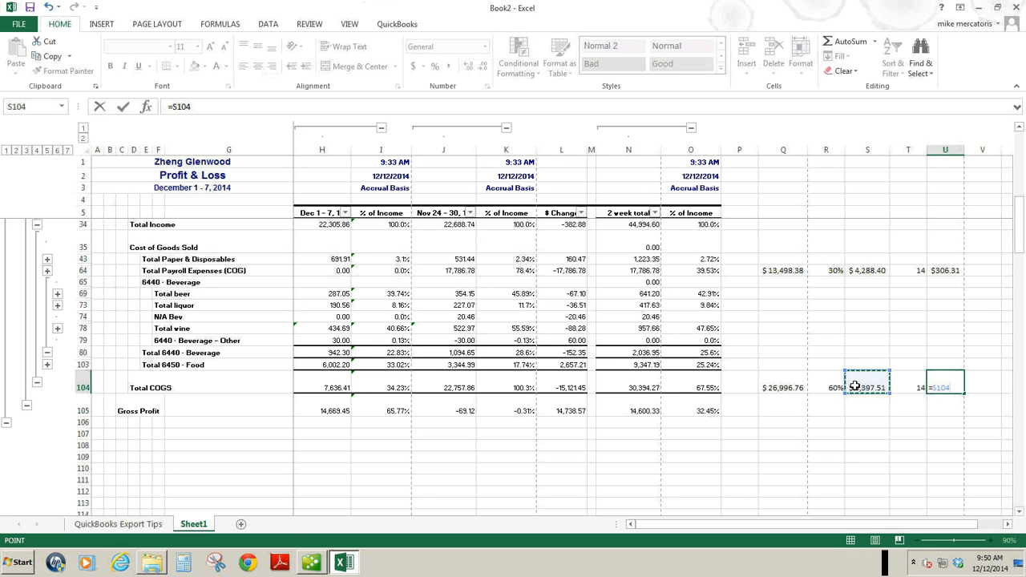
type("/")
left_click(910, 387)
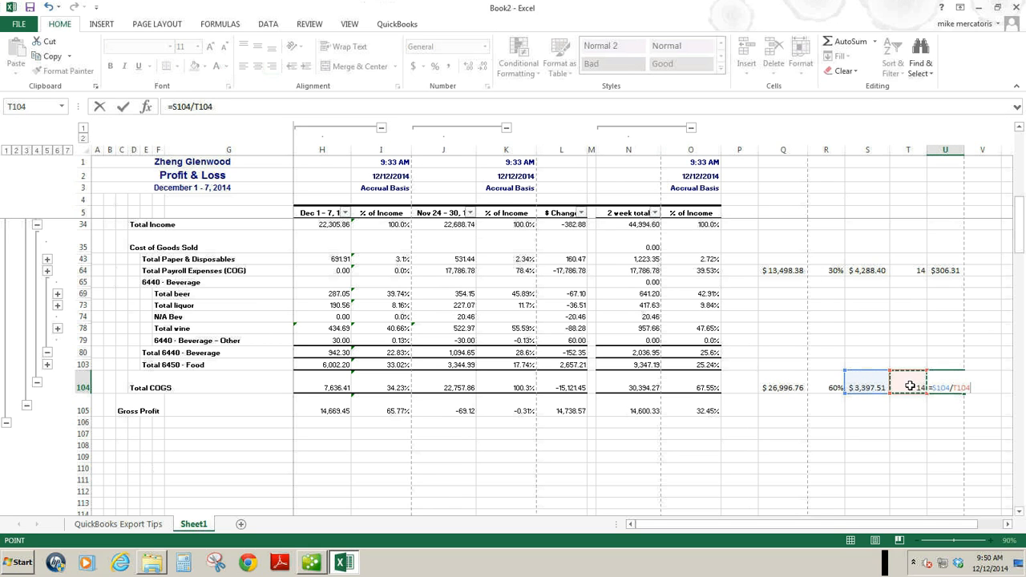
key("Return")
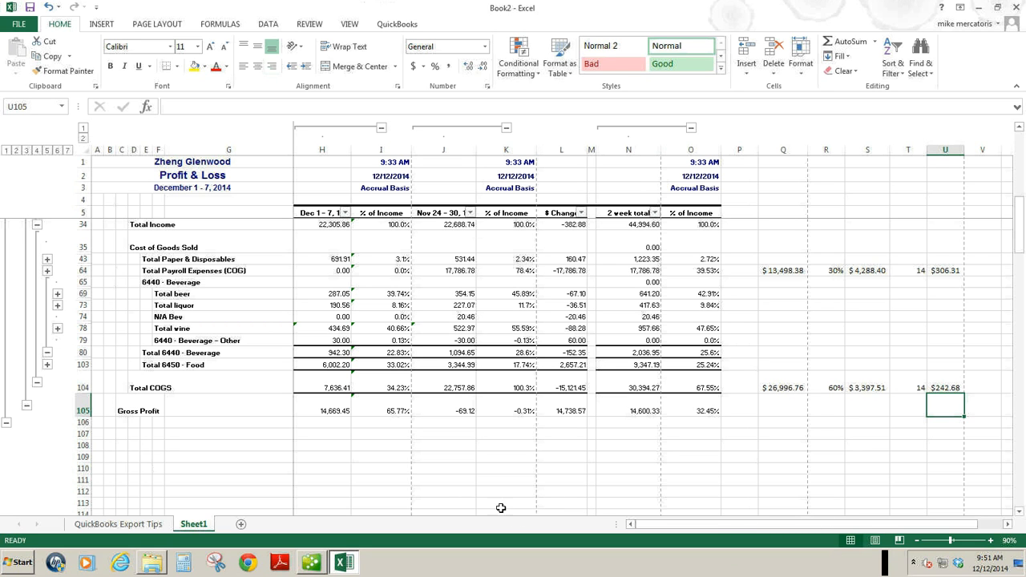
Enter a 40% Gross Profit target in R105 and calculate the target amount in Q105 with =N34*R105.
left_click(792, 406)
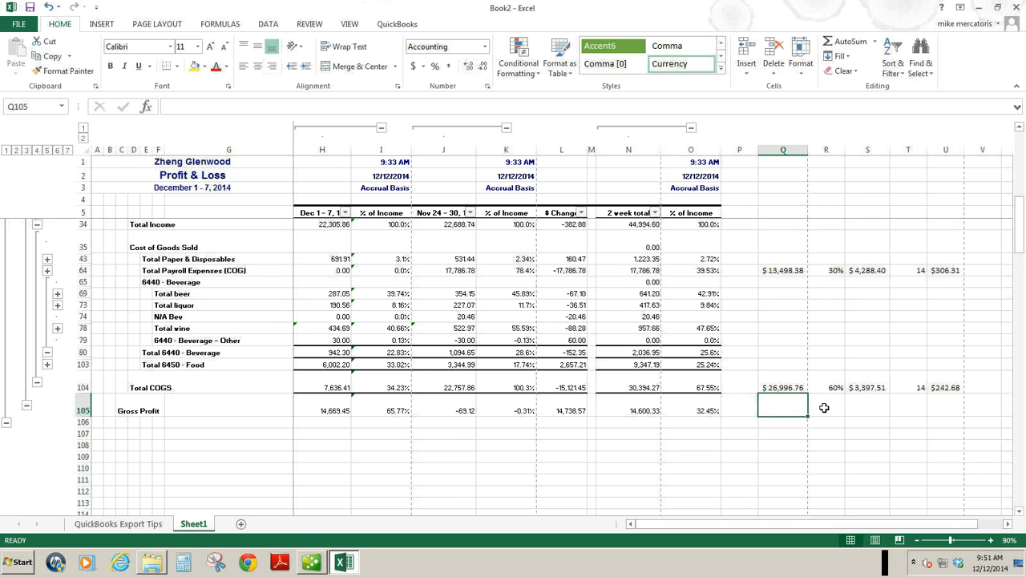
left_click(824, 408)
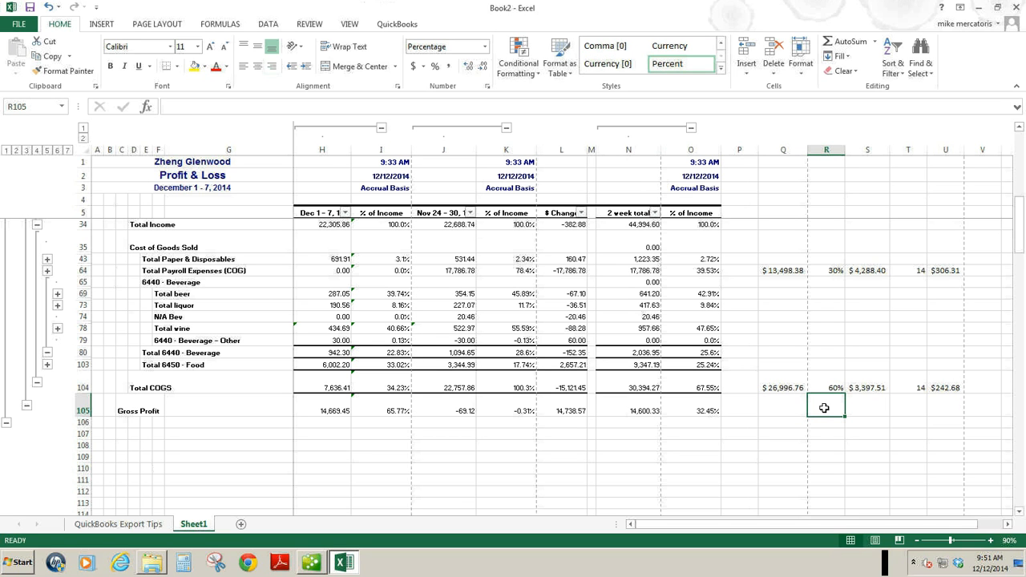
type("40")
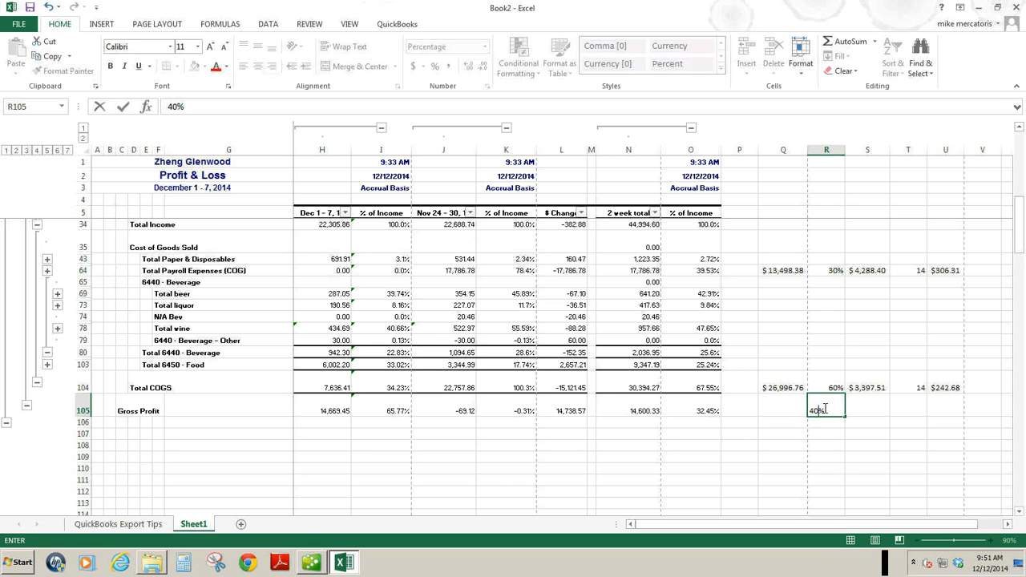
left_click(794, 408)
type("=")
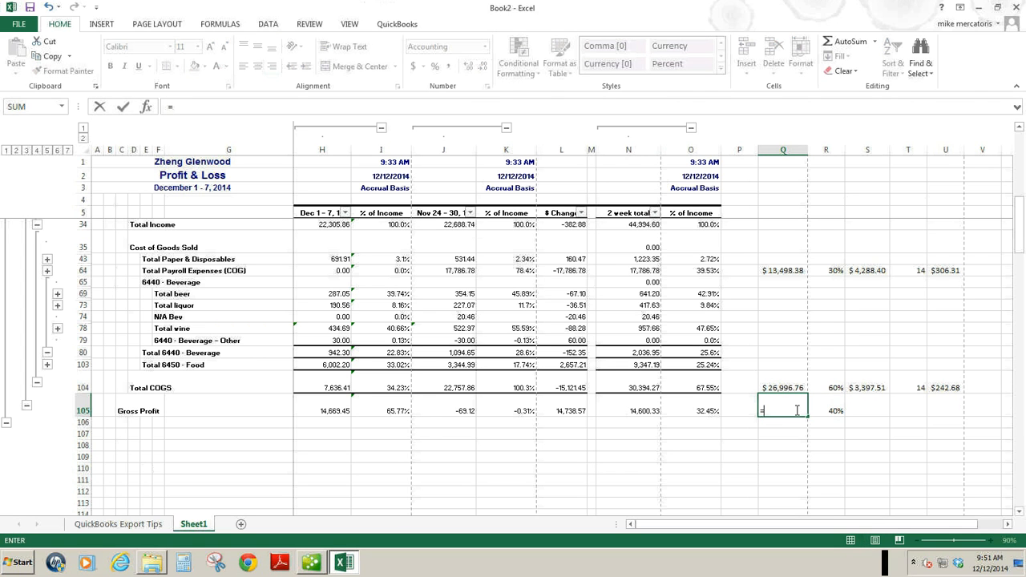
left_click(628, 226)
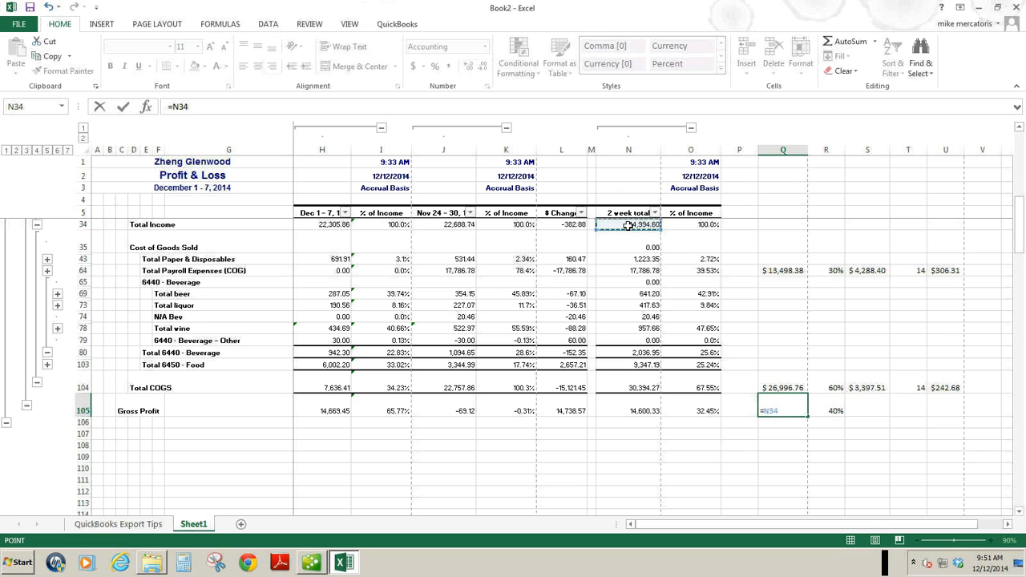
type("*")
left_click(833, 406)
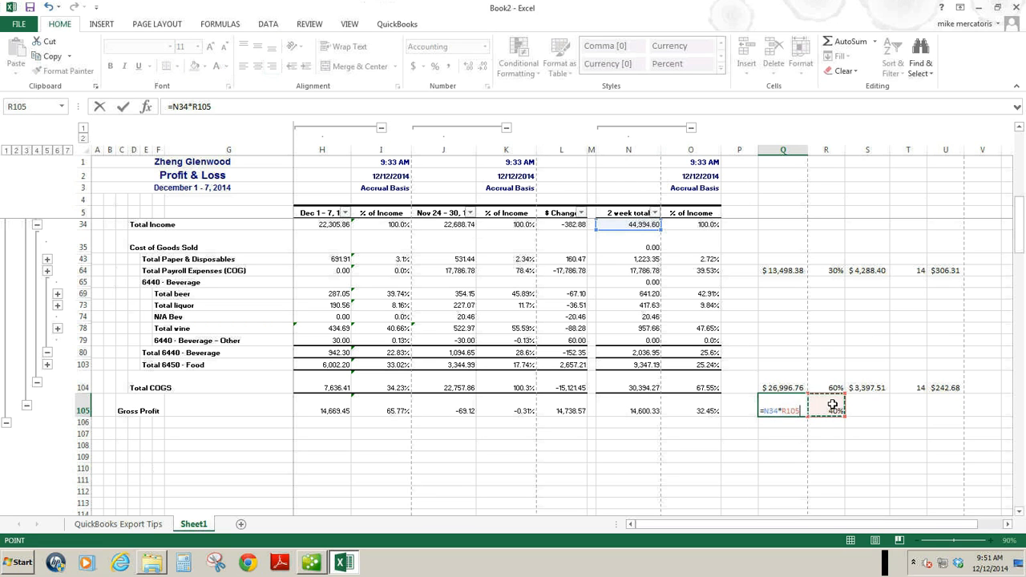
key("ctrl+Return")
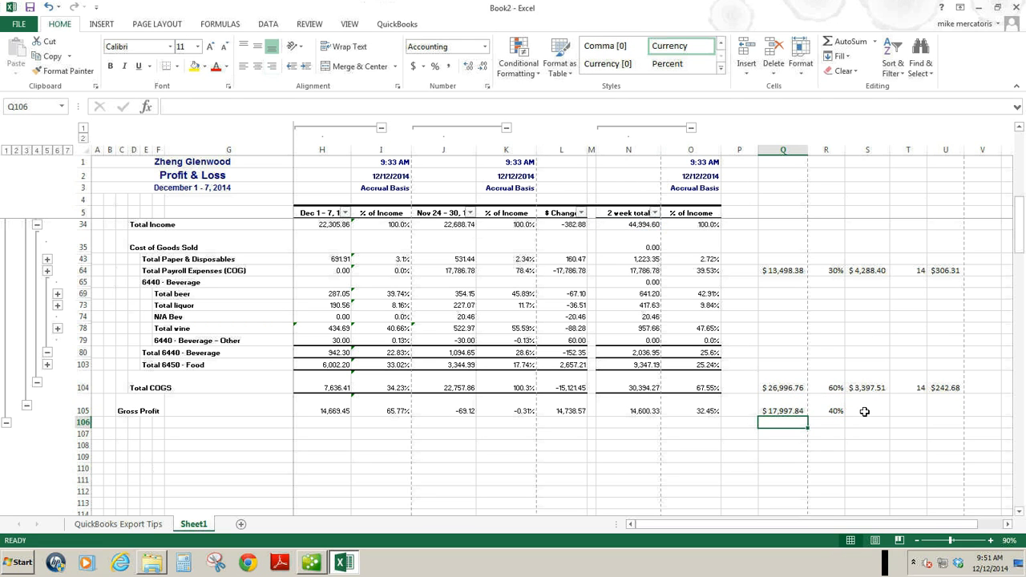
Calculate the Gross Profit variance in S105 with =N105-Q105 and auto-fit column S to its contents.
left_click(865, 411)
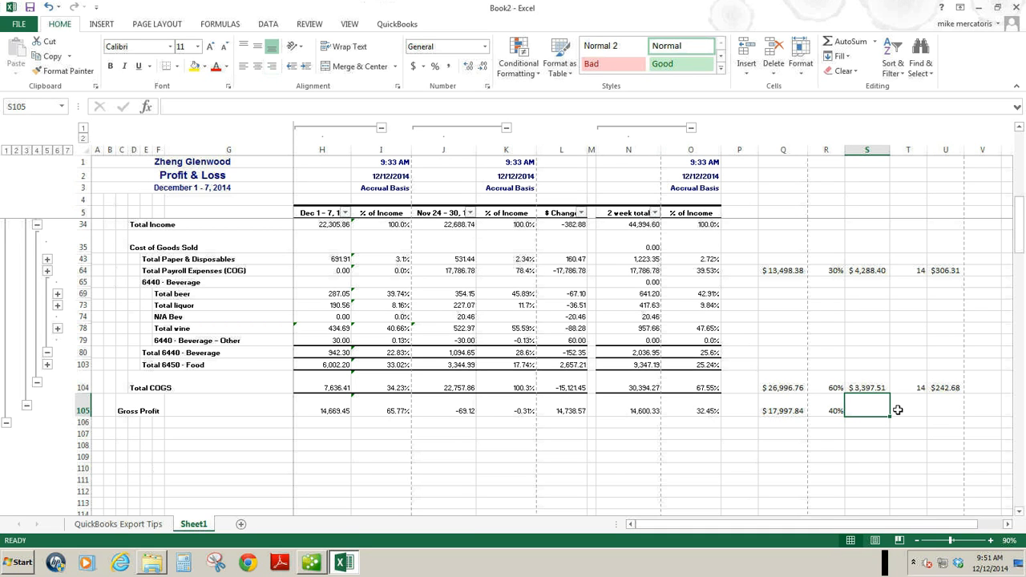
type("=")
left_click(623, 412)
type("-")
left_click(774, 406)
key("Return")
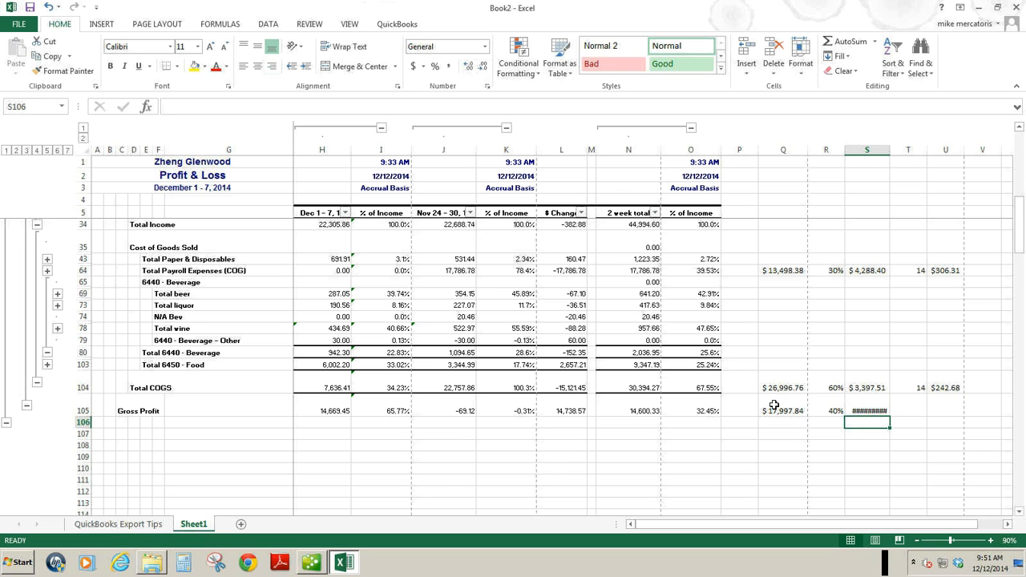
double_click(891, 152)
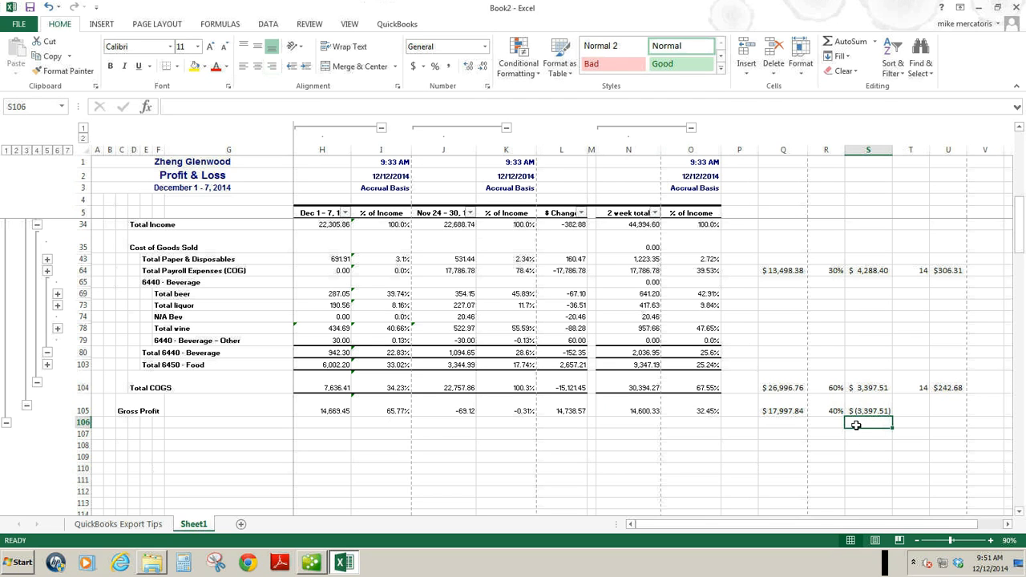
Enter 14 days in T105 for the Gross Profit row.
left_click(919, 407)
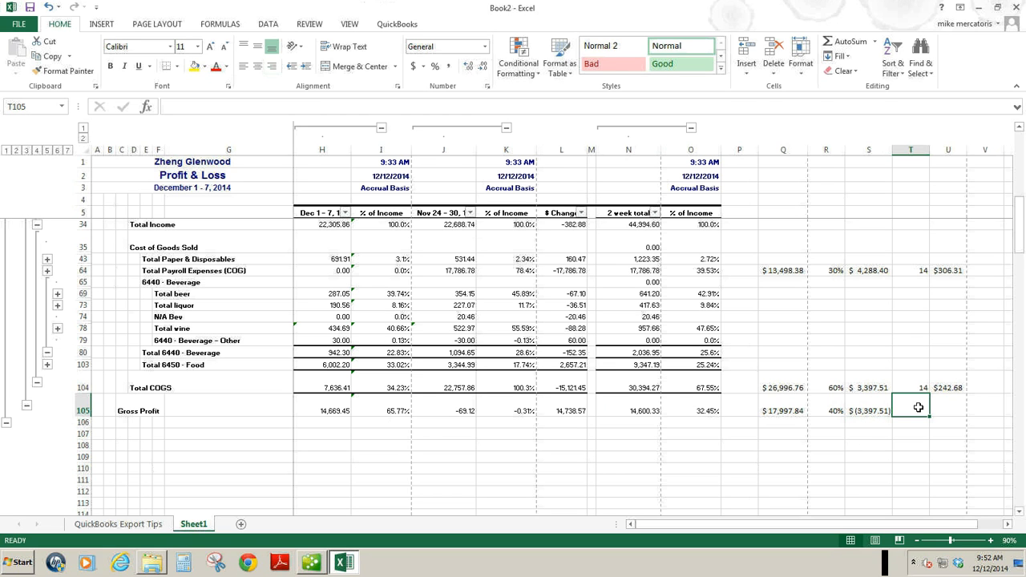
type("=")
left_click(884, 409)
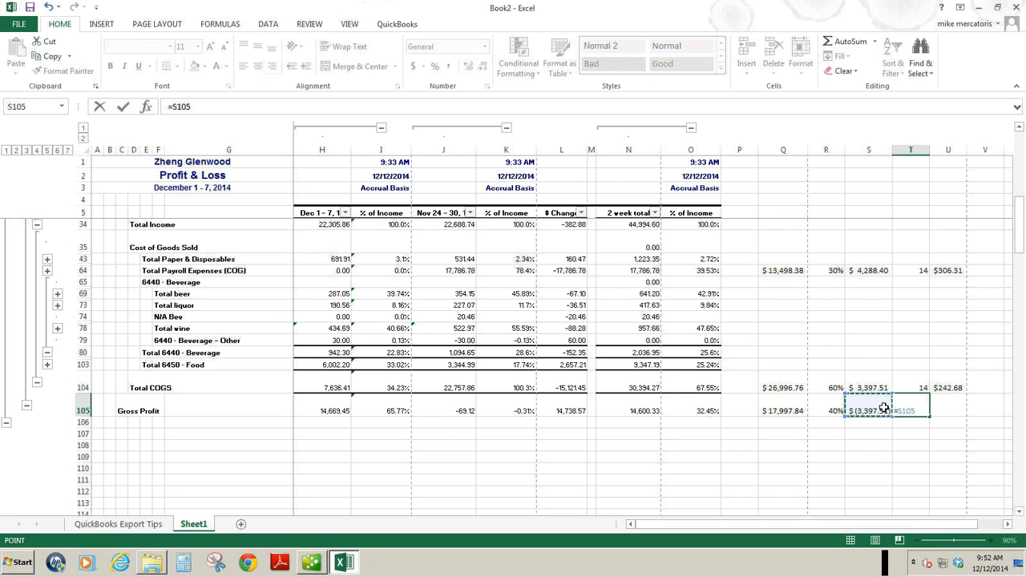
key("BackSpace")
key("BackSpace")
key("BackSpace")
key("BackSpace")
key("BackSpace")
type("14")
Calculate the daily Gross Profit variance in U105 with =S105/T105.
left_click(951, 404)
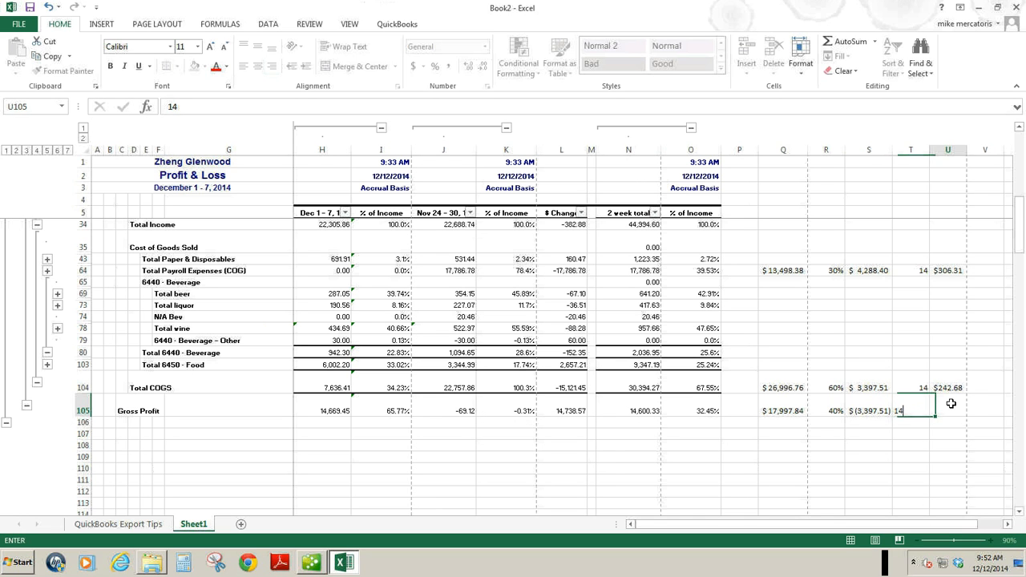
type("=")
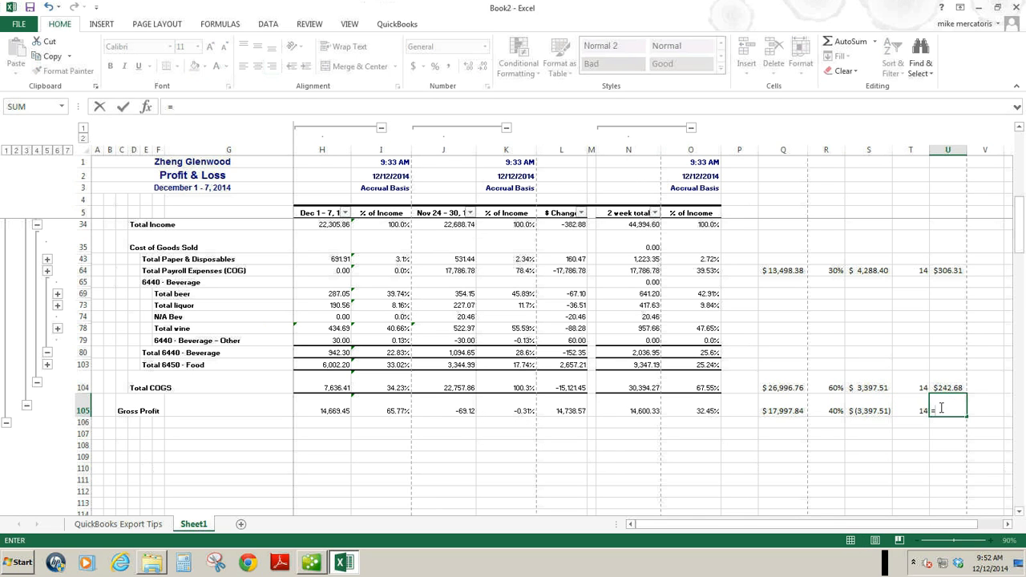
left_click(858, 410)
type("/")
left_click(906, 411)
key("Return")
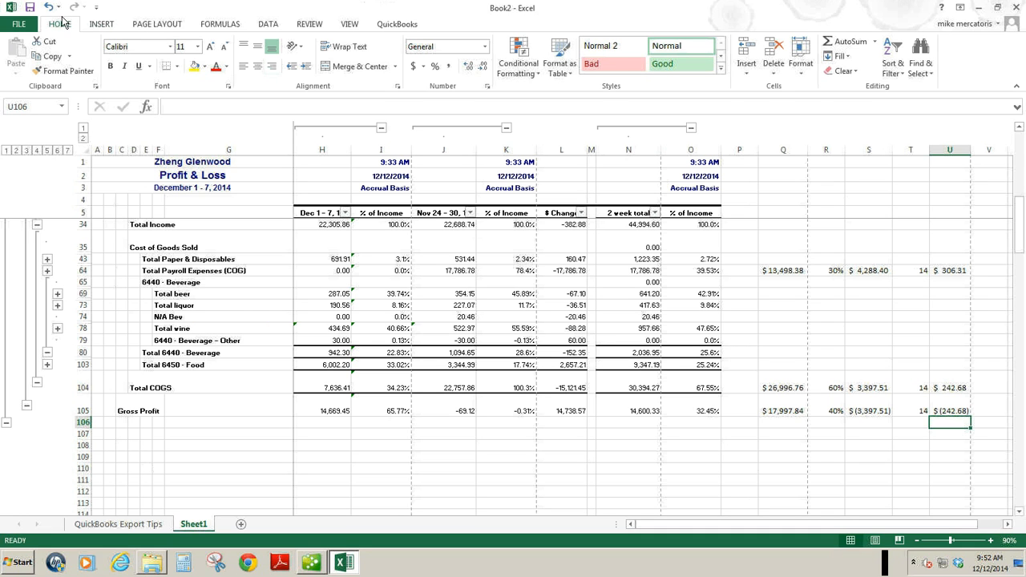
Try to save the workbook as a new file, browsing for a folder in OneDrive - Personal.
left_click(20, 25)
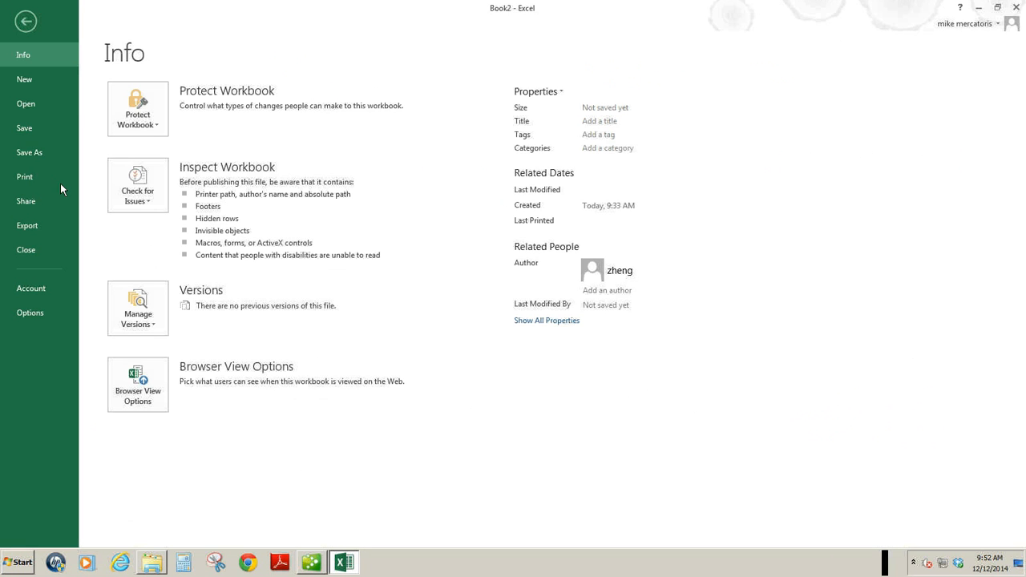
left_click(25, 152)
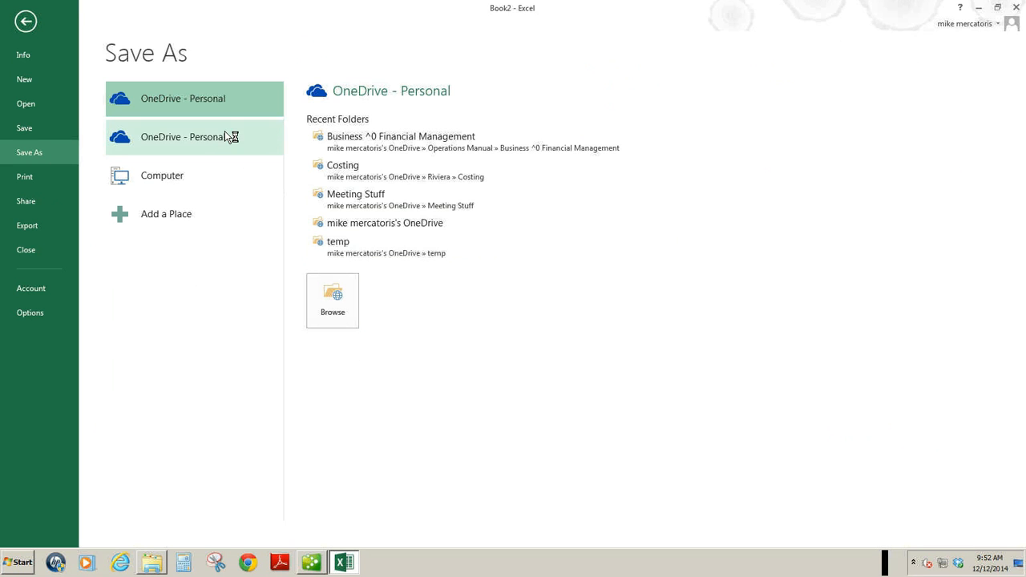
left_click(334, 309)
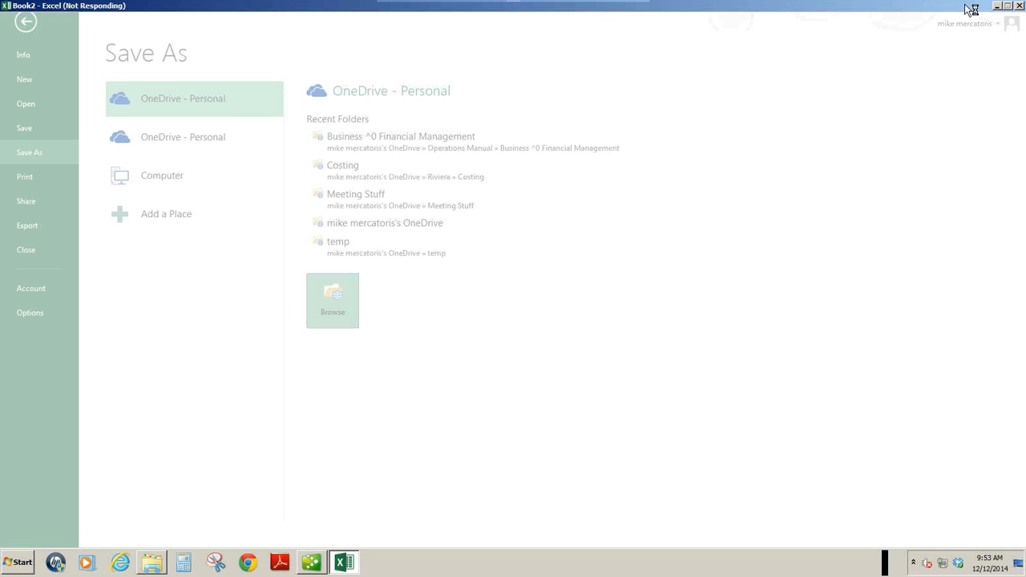
Switch to the Profit & Loss report in QuickBooks, set its start date to 11/24/2014 and collapse its detail rows.
left_click(997, 7)
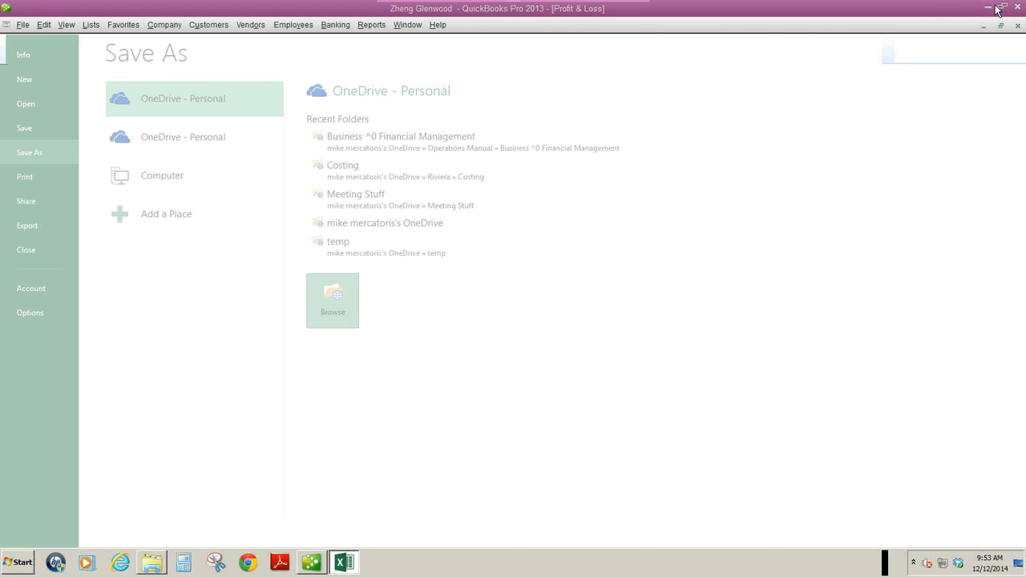
left_click(345, 564)
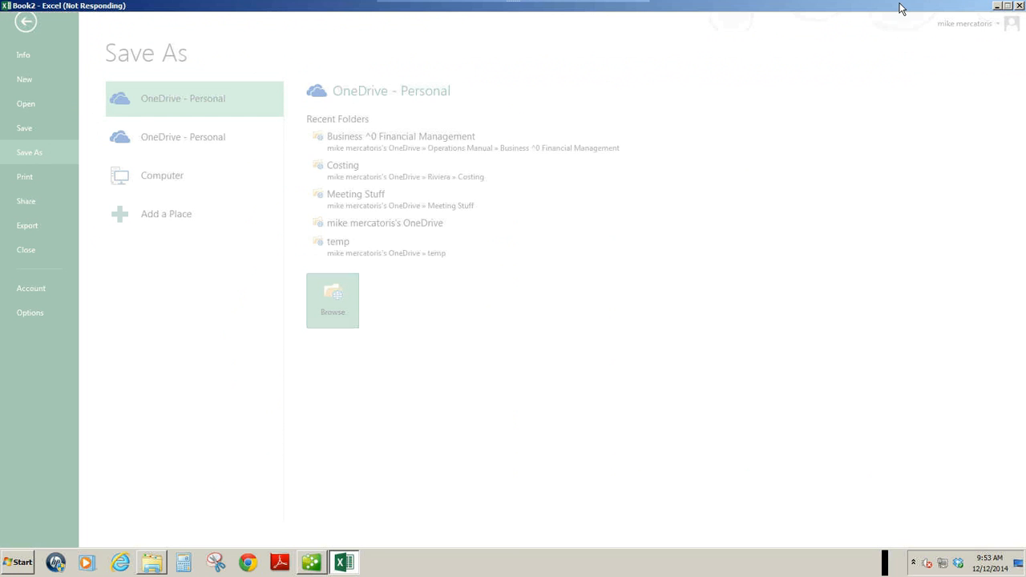
left_click(323, 561)
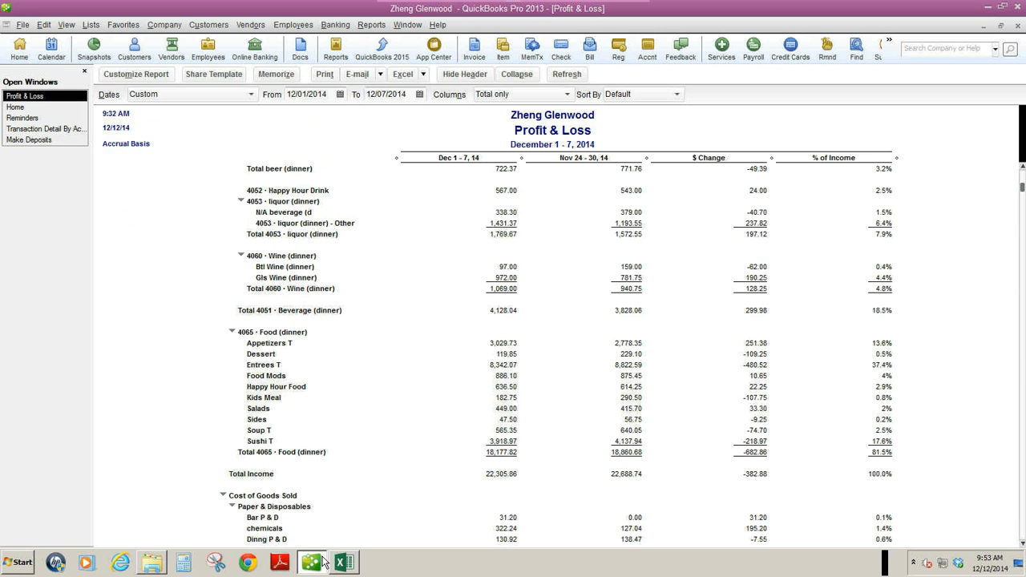
left_click(341, 94)
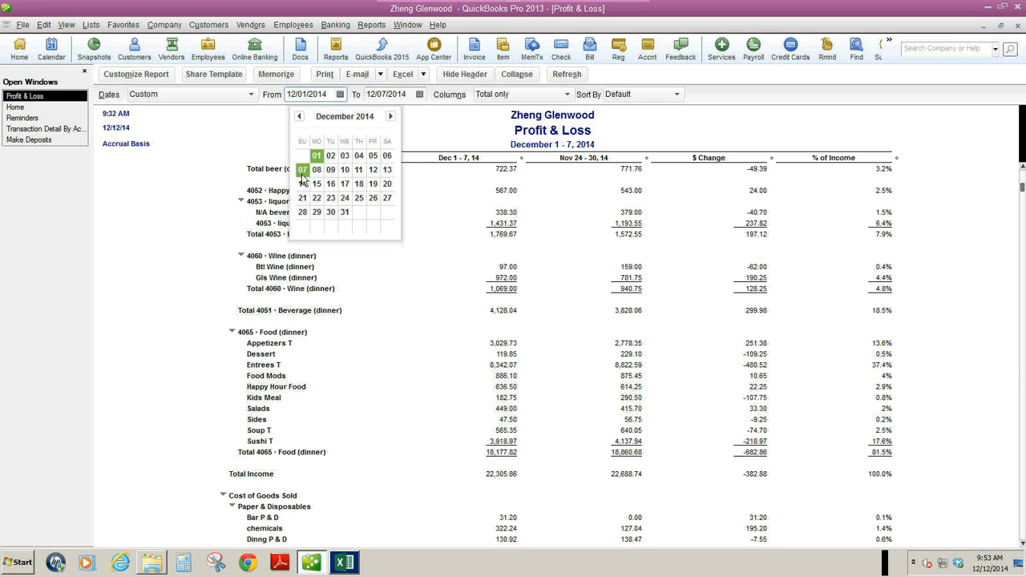
left_click(299, 117)
left_click(317, 210)
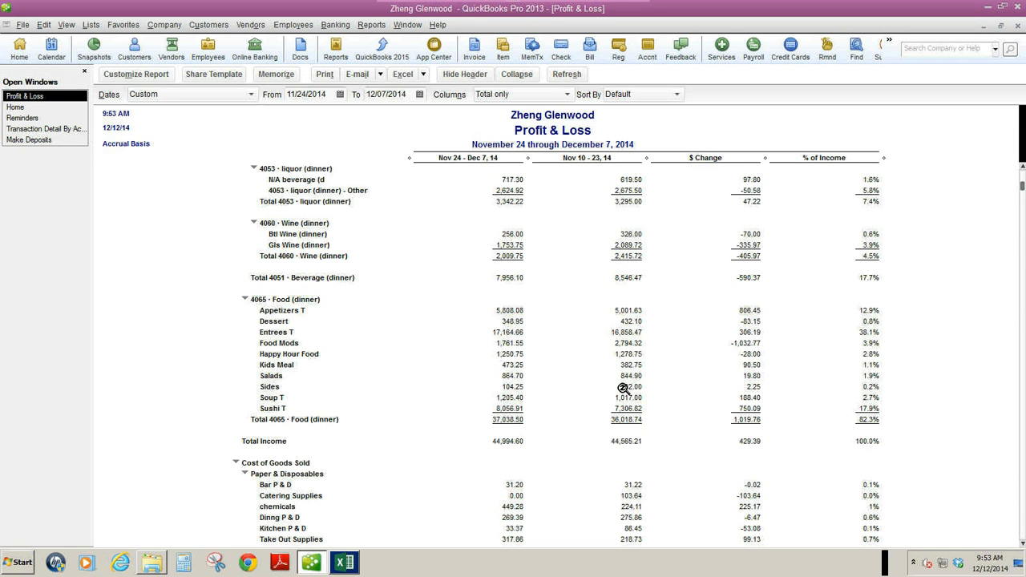
left_click(517, 74)
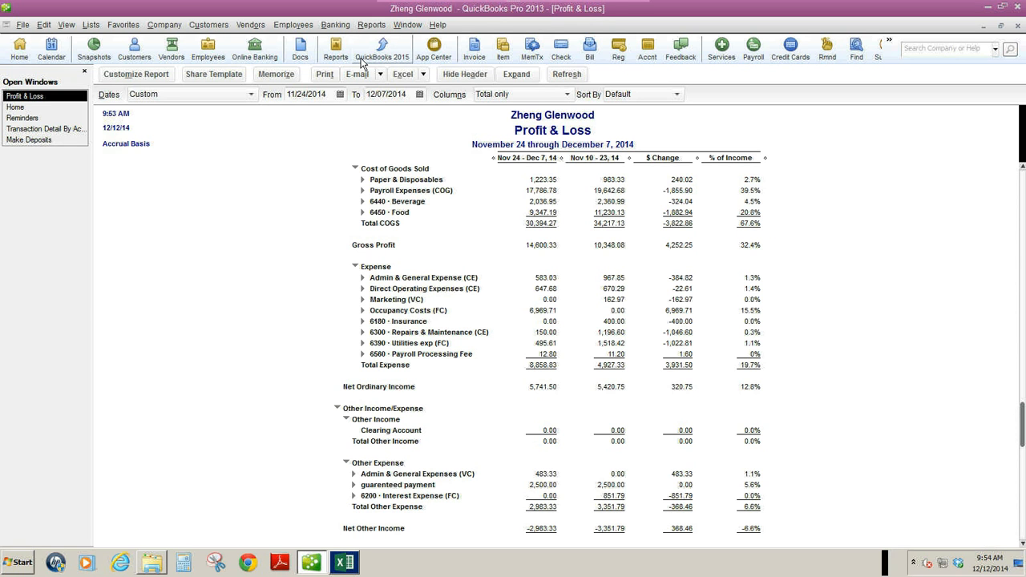
Set the report's start date to 11/10/2014 and review the four-week figures from the Income section down.
left_click(339, 94)
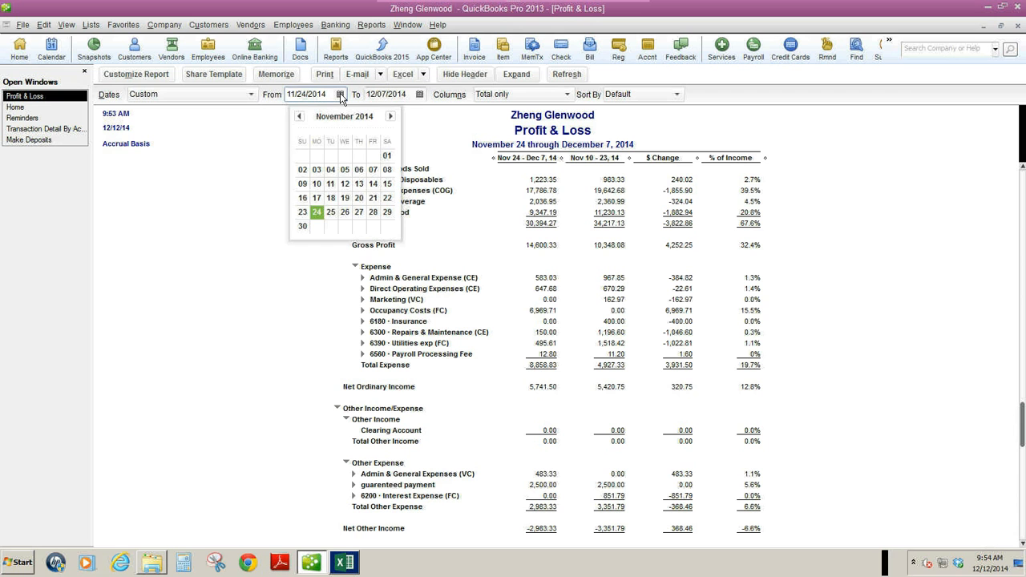
left_click(317, 186)
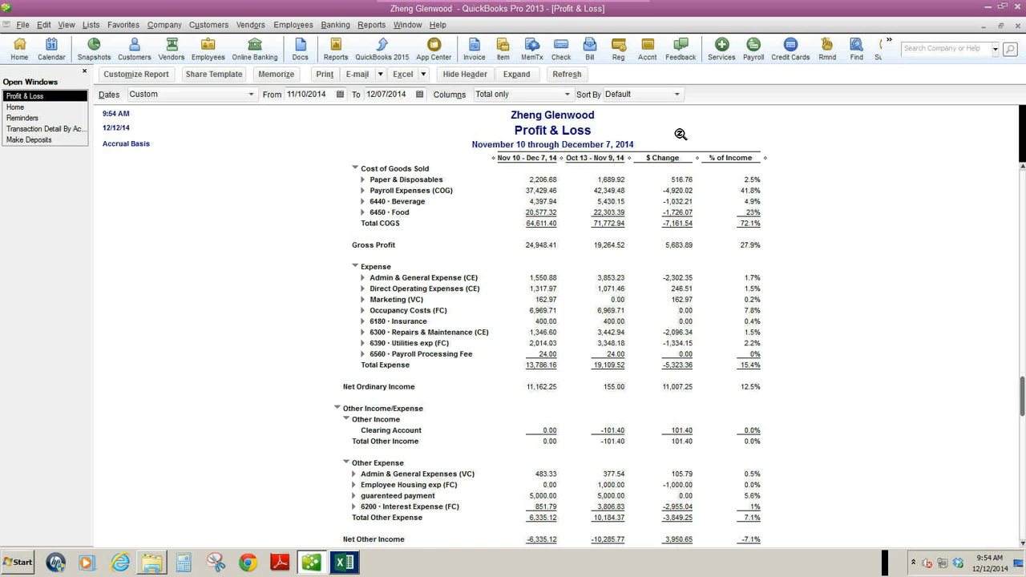
scroll(1016, 206, "up", 1)
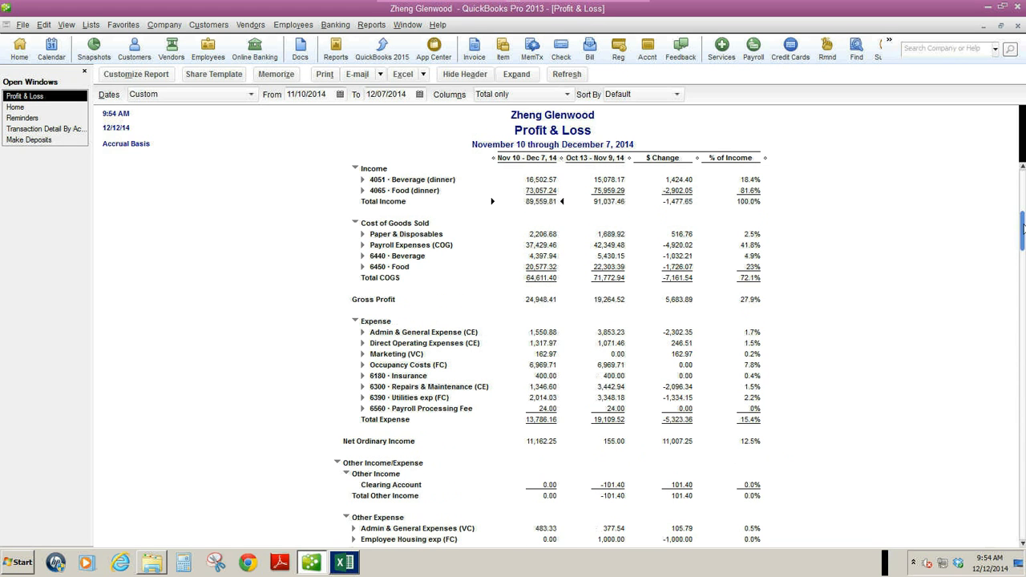
scroll(1017, 177, "up", 1)
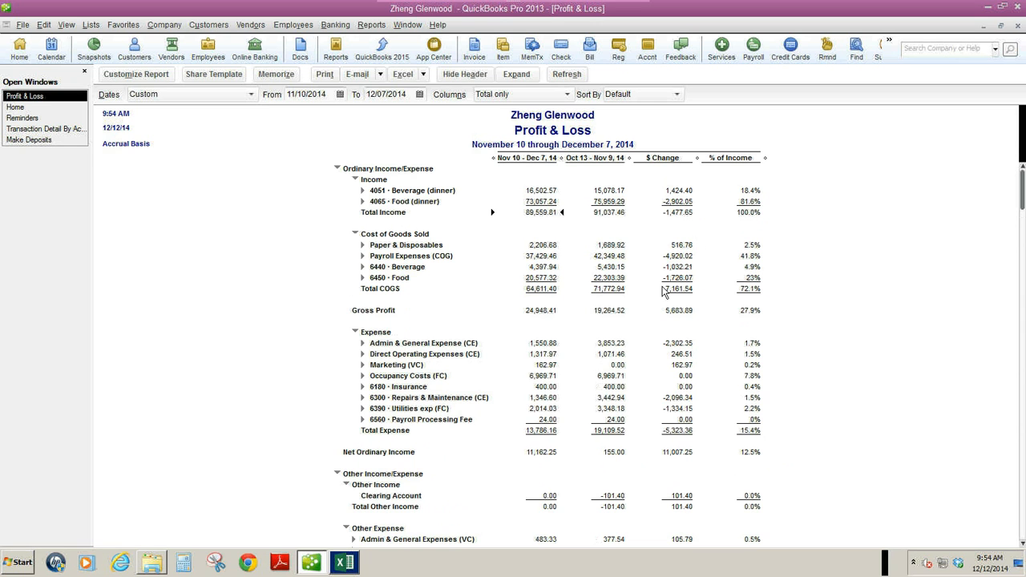
double_click(598, 285)
Customize the report to compare with Previous Year instead of Previous Period.
left_click(137, 75)
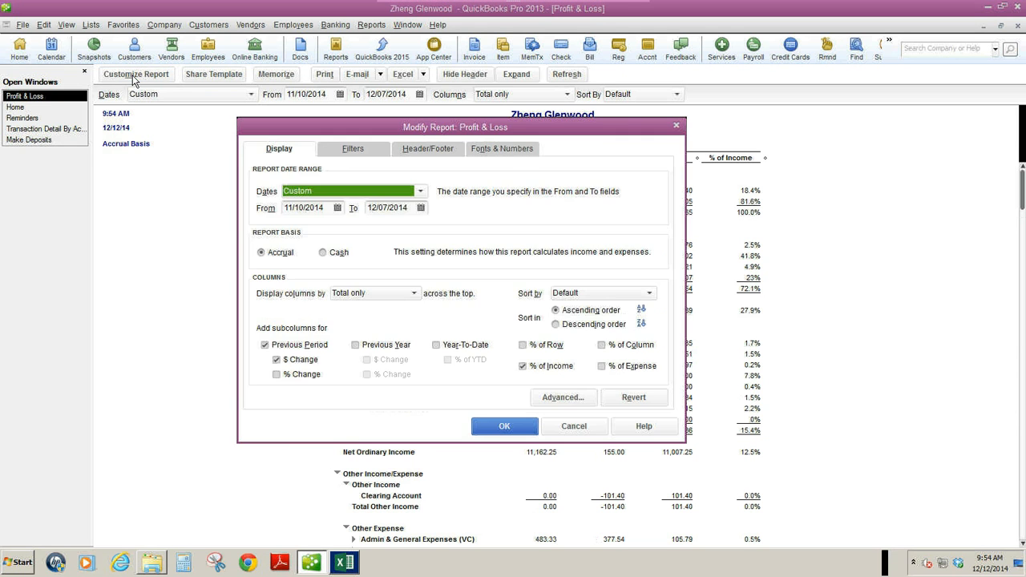
left_click(265, 345)
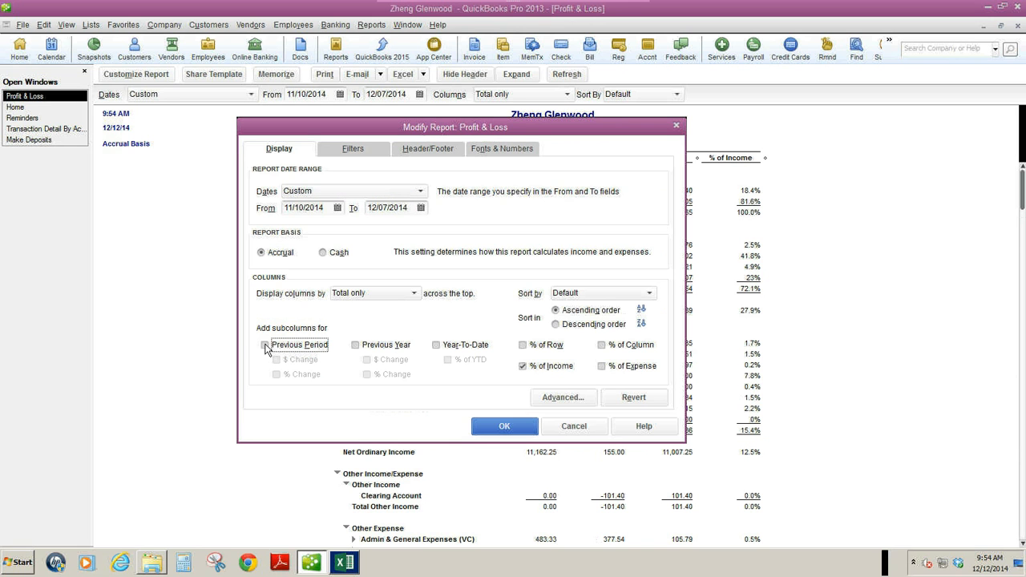
left_click(357, 346)
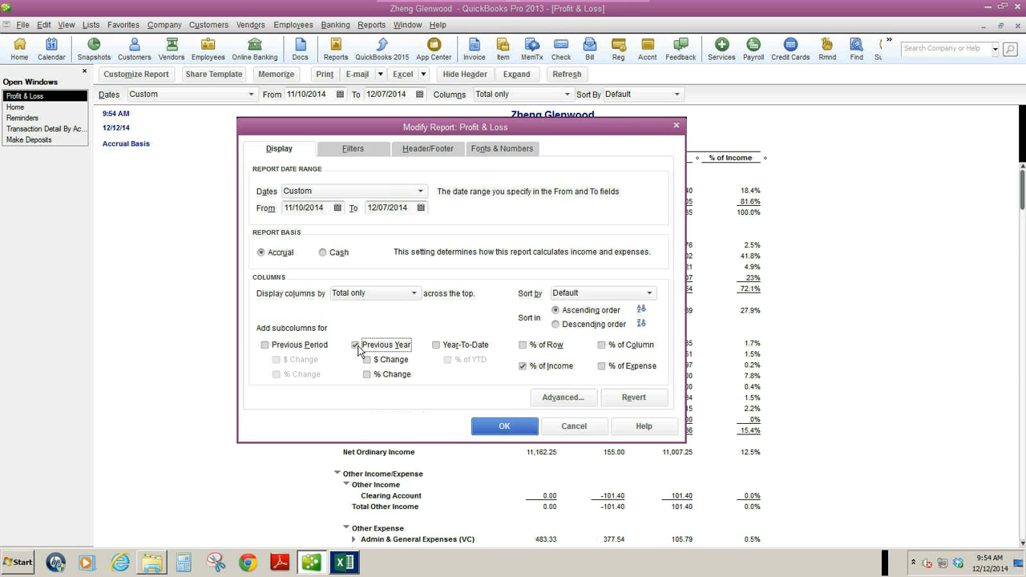
left_click(504, 426)
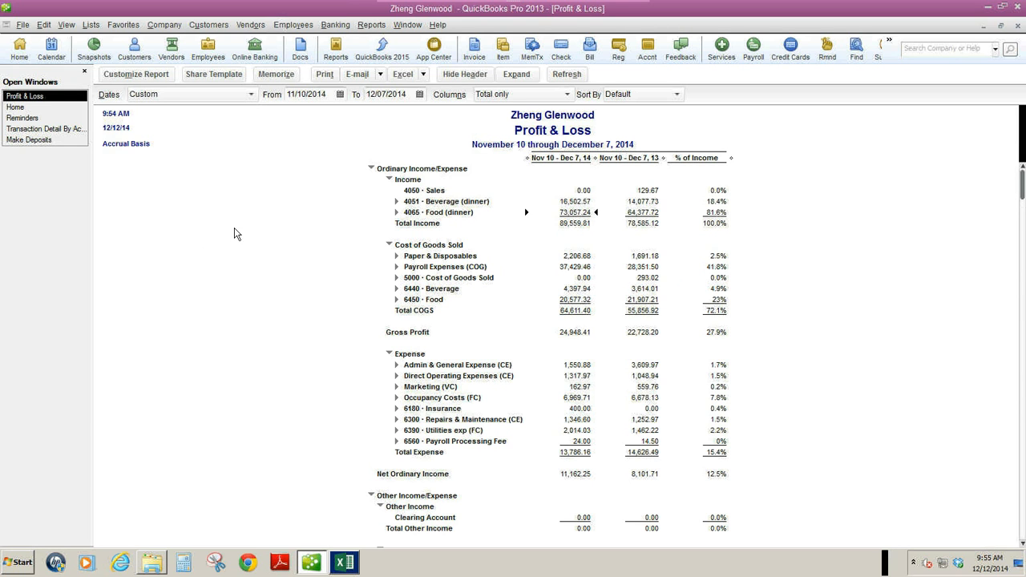
Switch back to Excel, cancel the pending Save As and return to the worksheet.
left_click(344, 562)
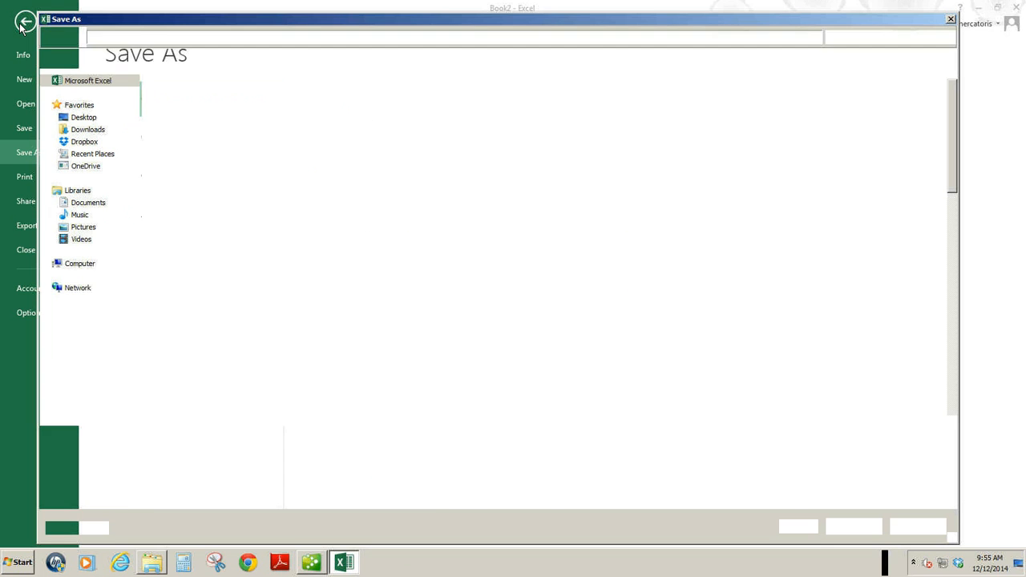
left_click(919, 526)
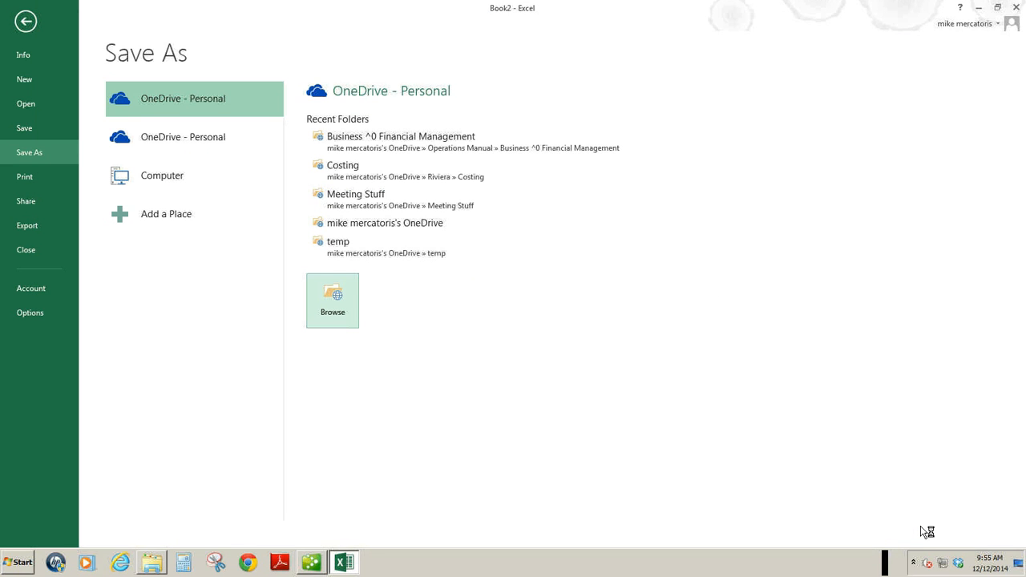
left_click(31, 29)
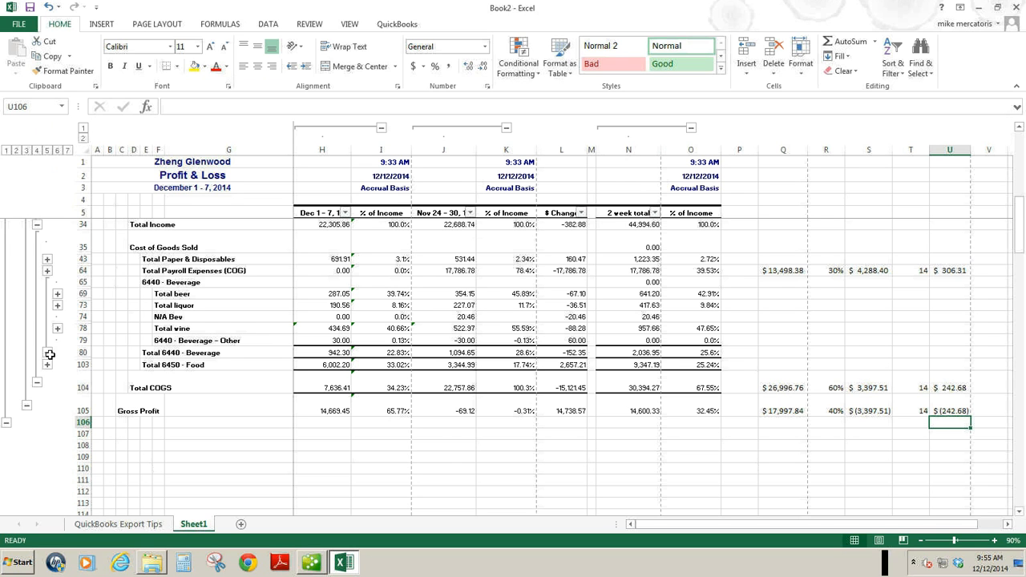
Minimize the Excel workbook and take the BOOKS1 remote control session out of full screen to reach the local desktop.
left_click(979, 8)
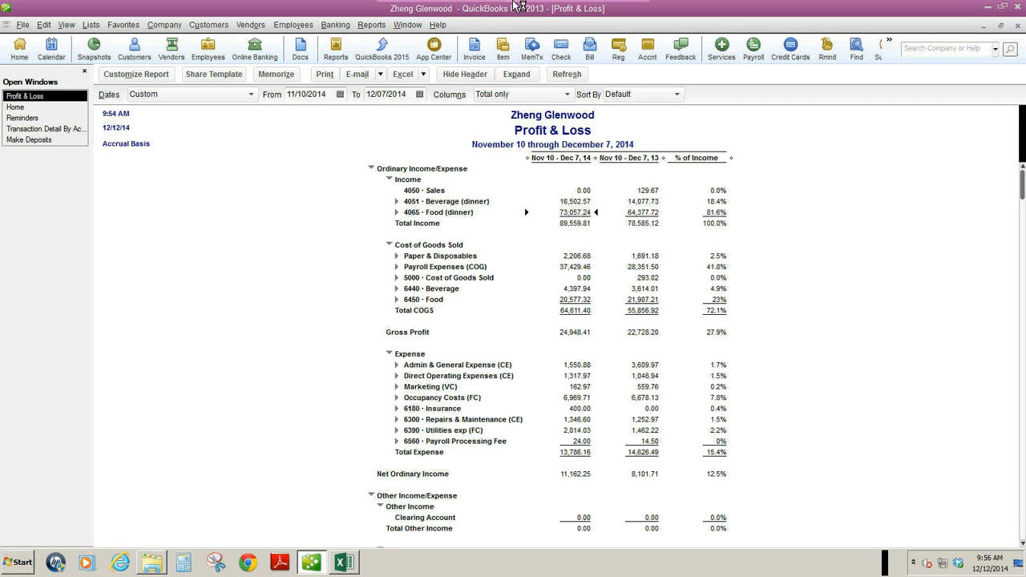
mouse_move(513, 2)
left_click(630, 7)
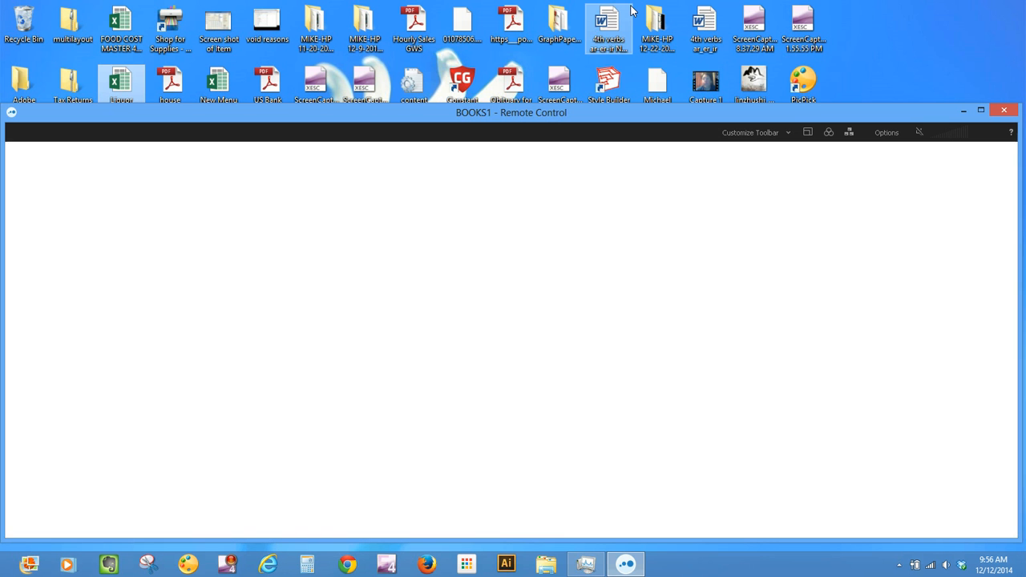